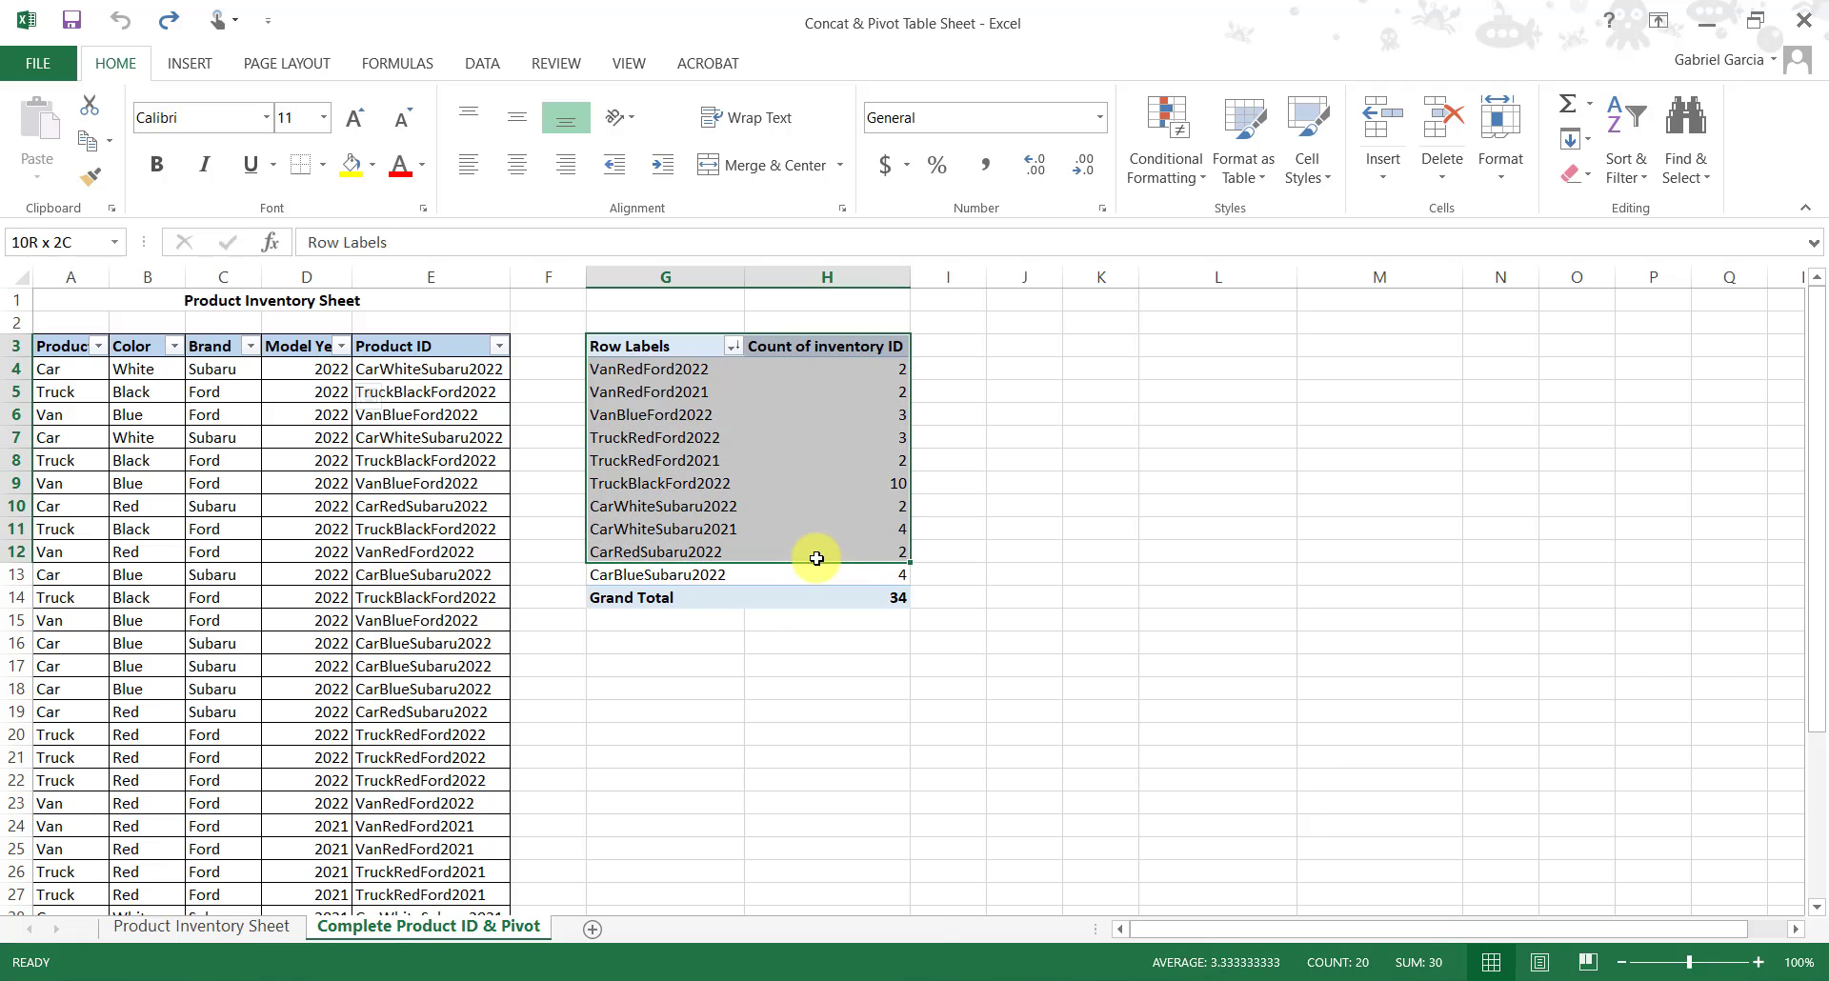
- Review the inventory ID counts in the pivot table and switch to the Product Inventory Sheet worksheet
{"action": "left_click", "coordinate": [853, 441]}
{"action": "left_click_drag", "start_coordinate": [823, 365], "coordinate": [862, 590]}
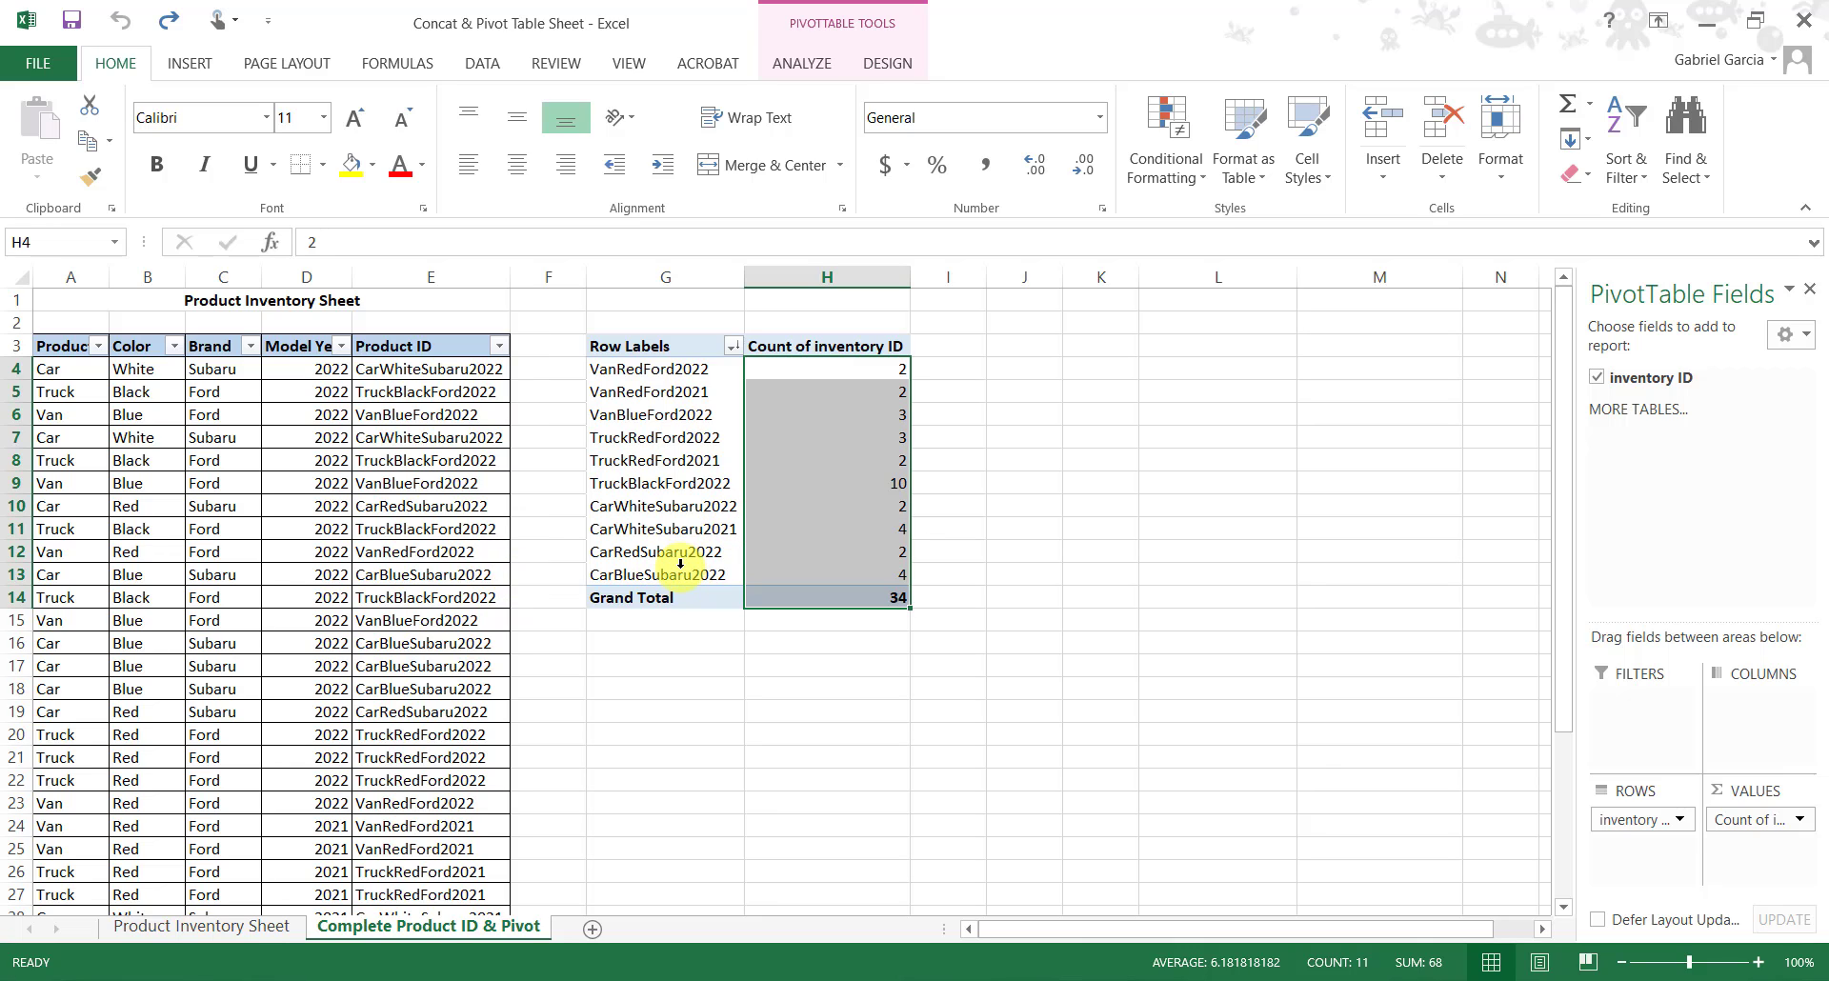
{"action": "left_click", "coordinate": [180, 932]}
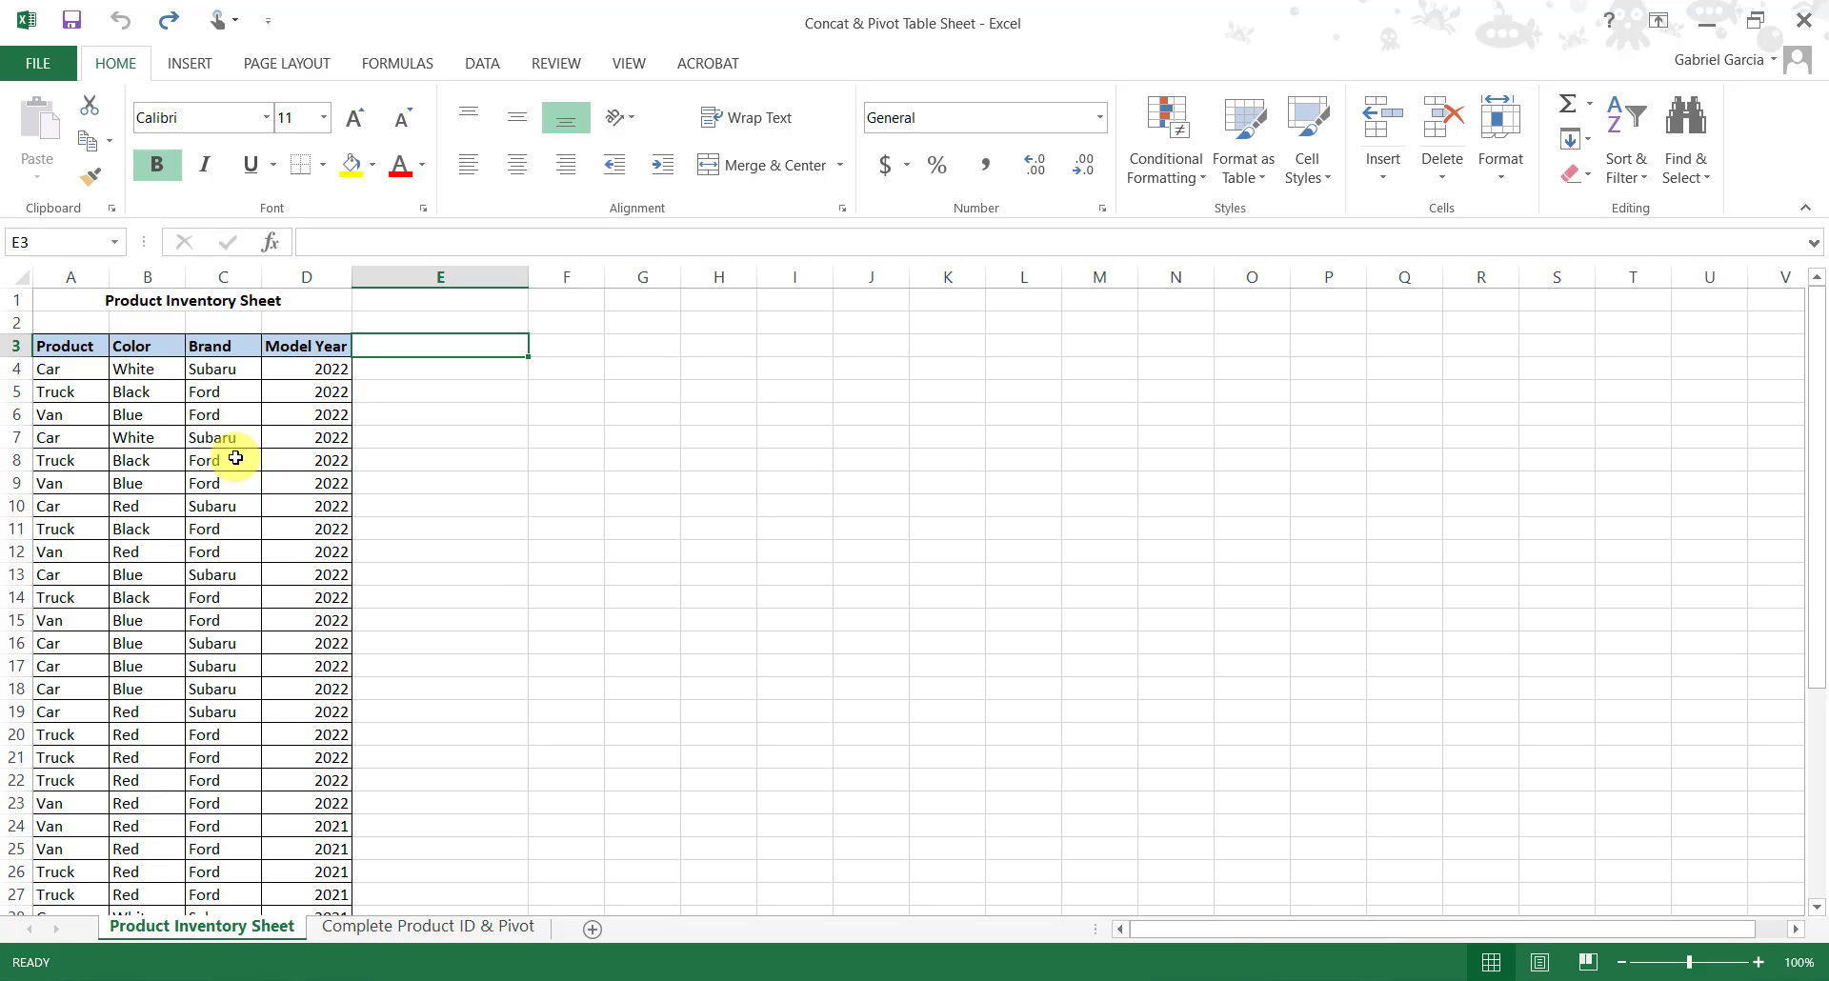
- Examine the Product, Color, Brand and Model Year headers and the first record's values in the inventory table
{"action": "left_click_drag", "start_coordinate": [53, 343], "coordinate": [305, 346]}
{"action": "left_click", "coordinate": [63, 354]}
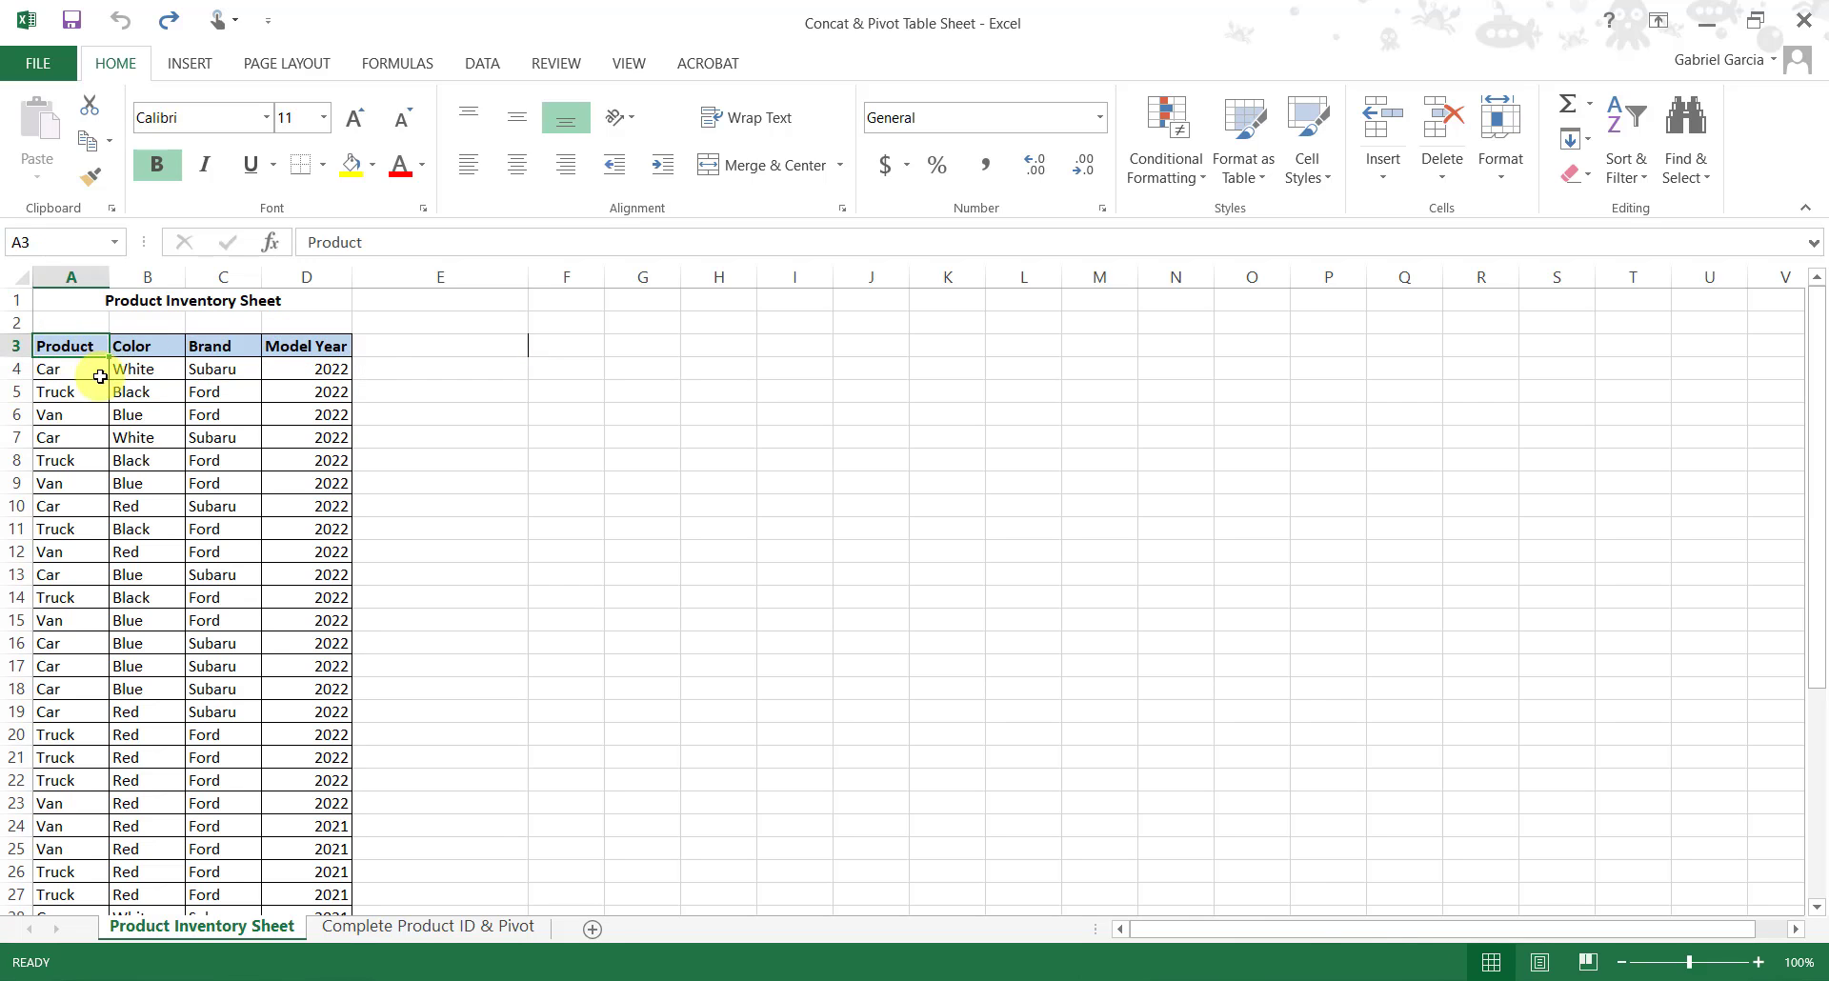
{"action": "left_click", "coordinate": [134, 345]}
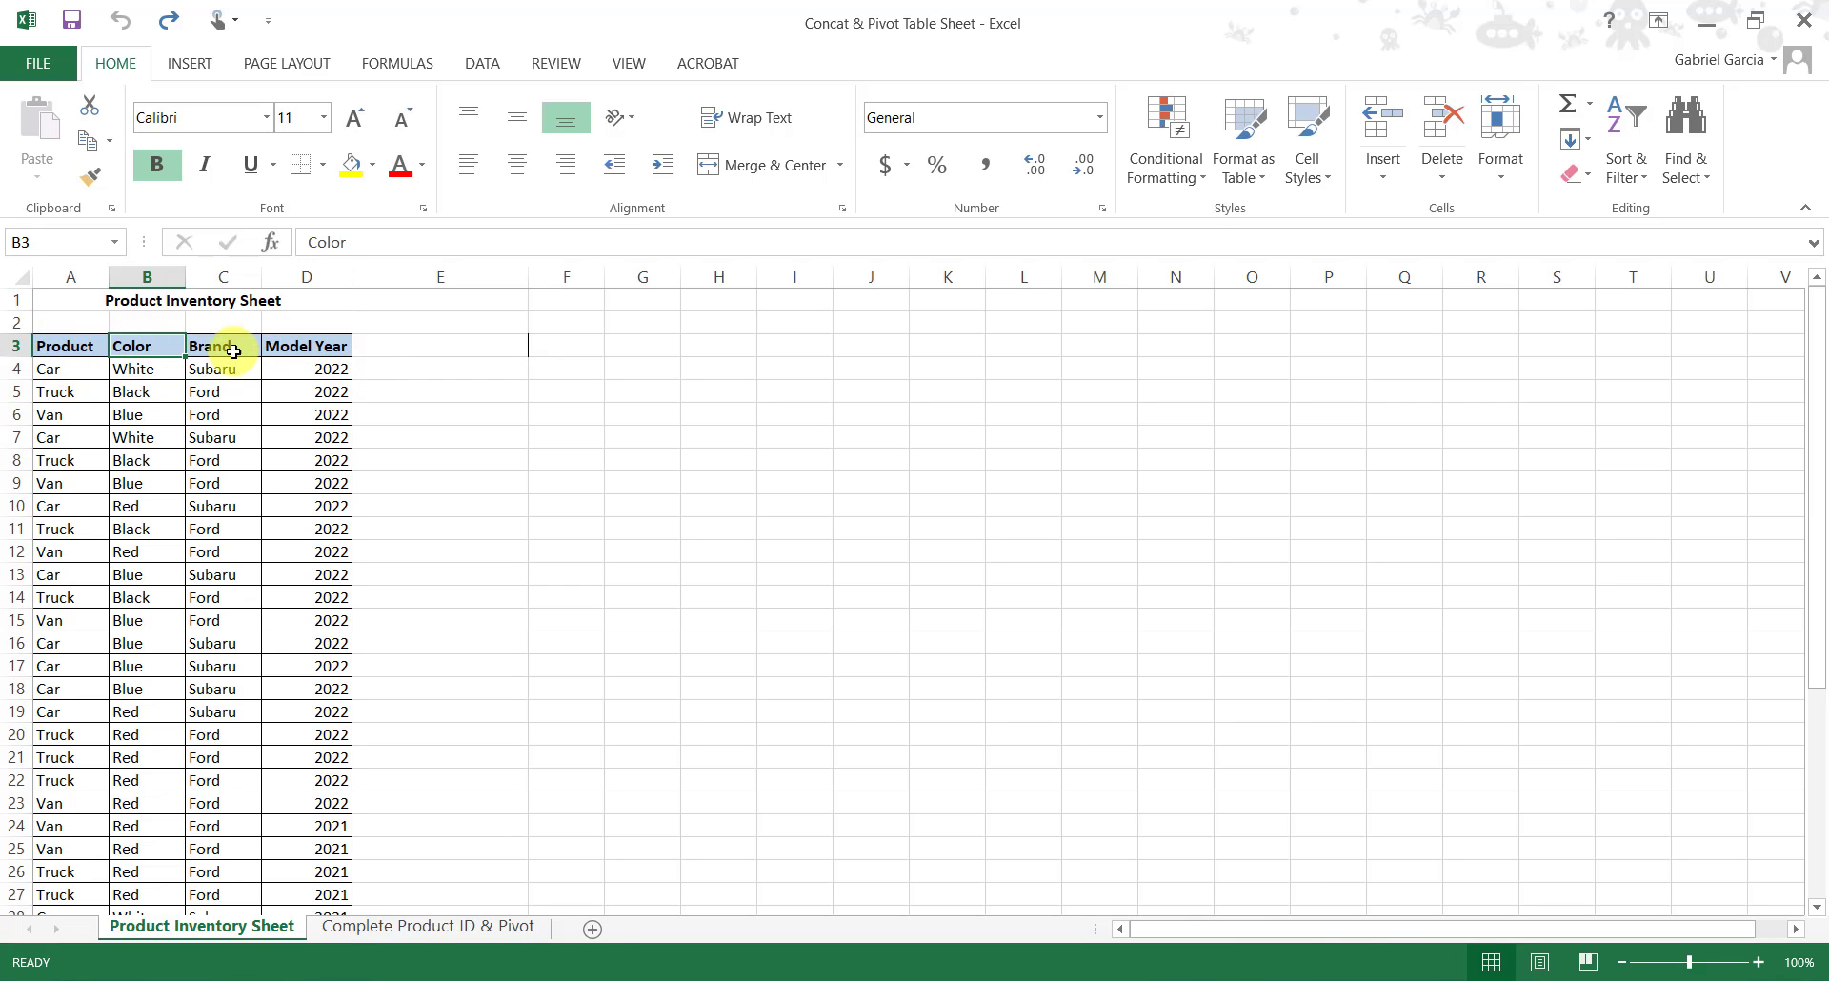
{"action": "left_click", "coordinate": [229, 346]}
{"action": "left_click", "coordinate": [294, 346]}
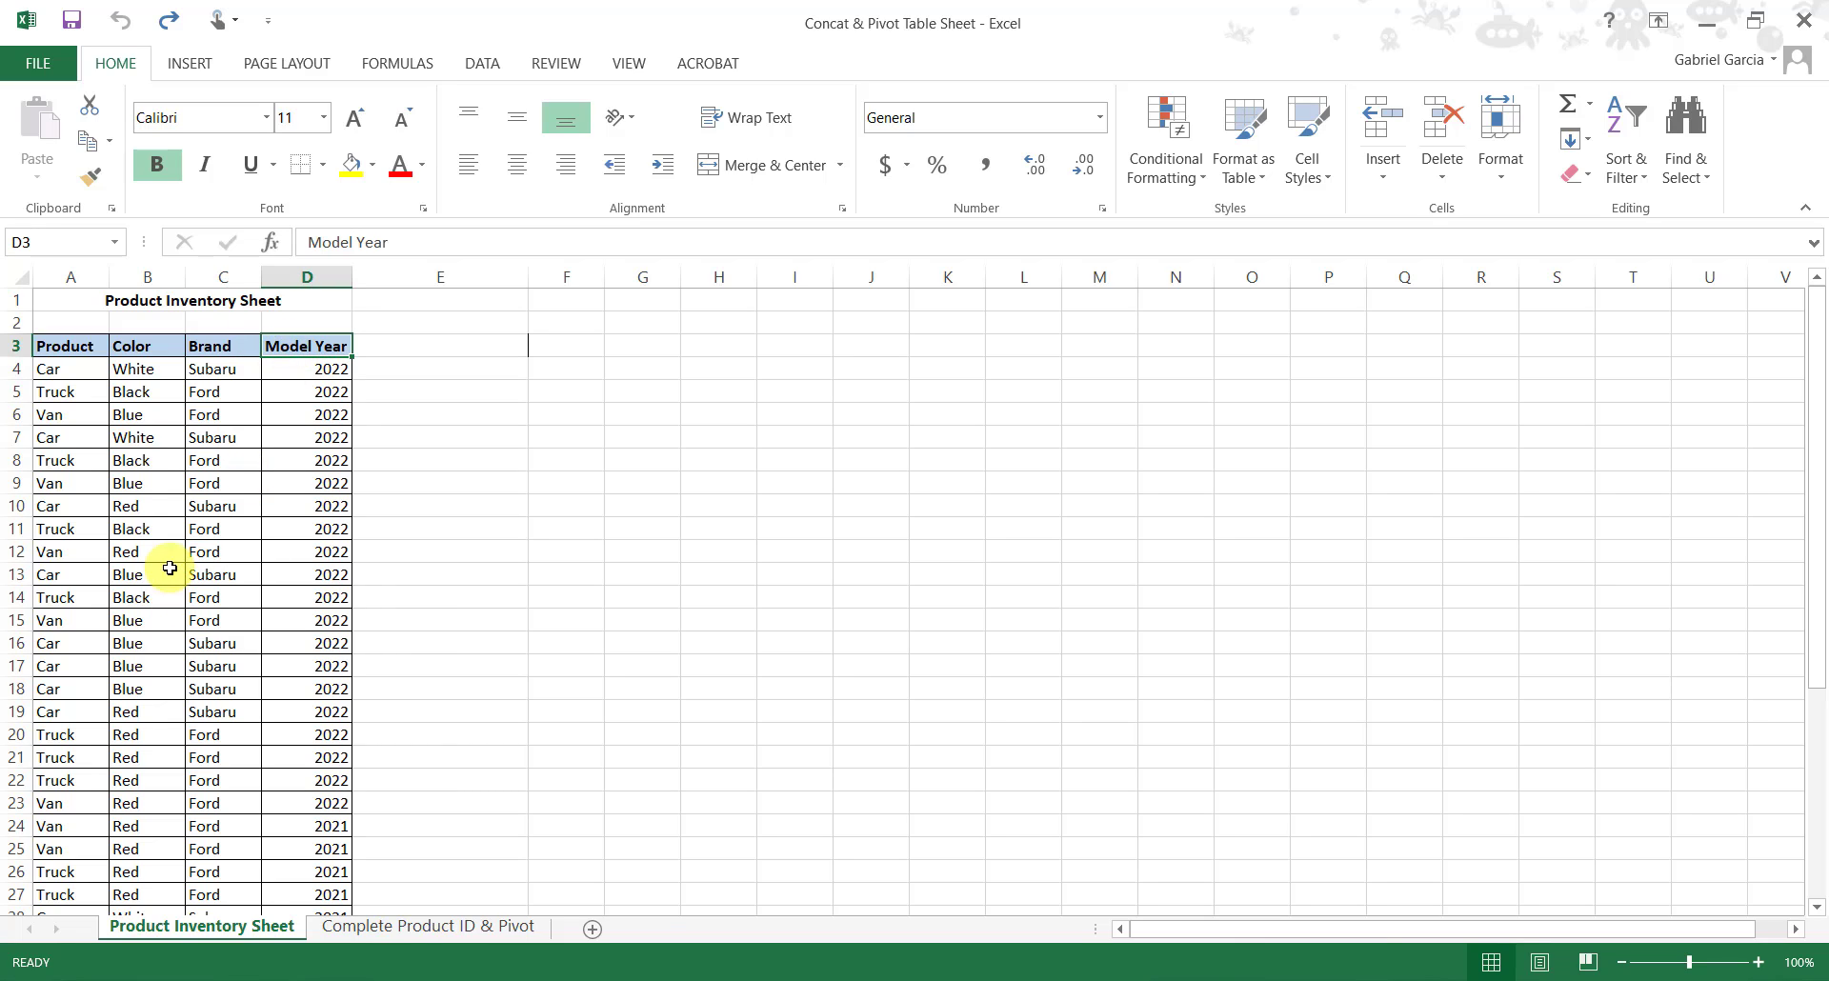
{"action": "left_click", "coordinate": [78, 366]}
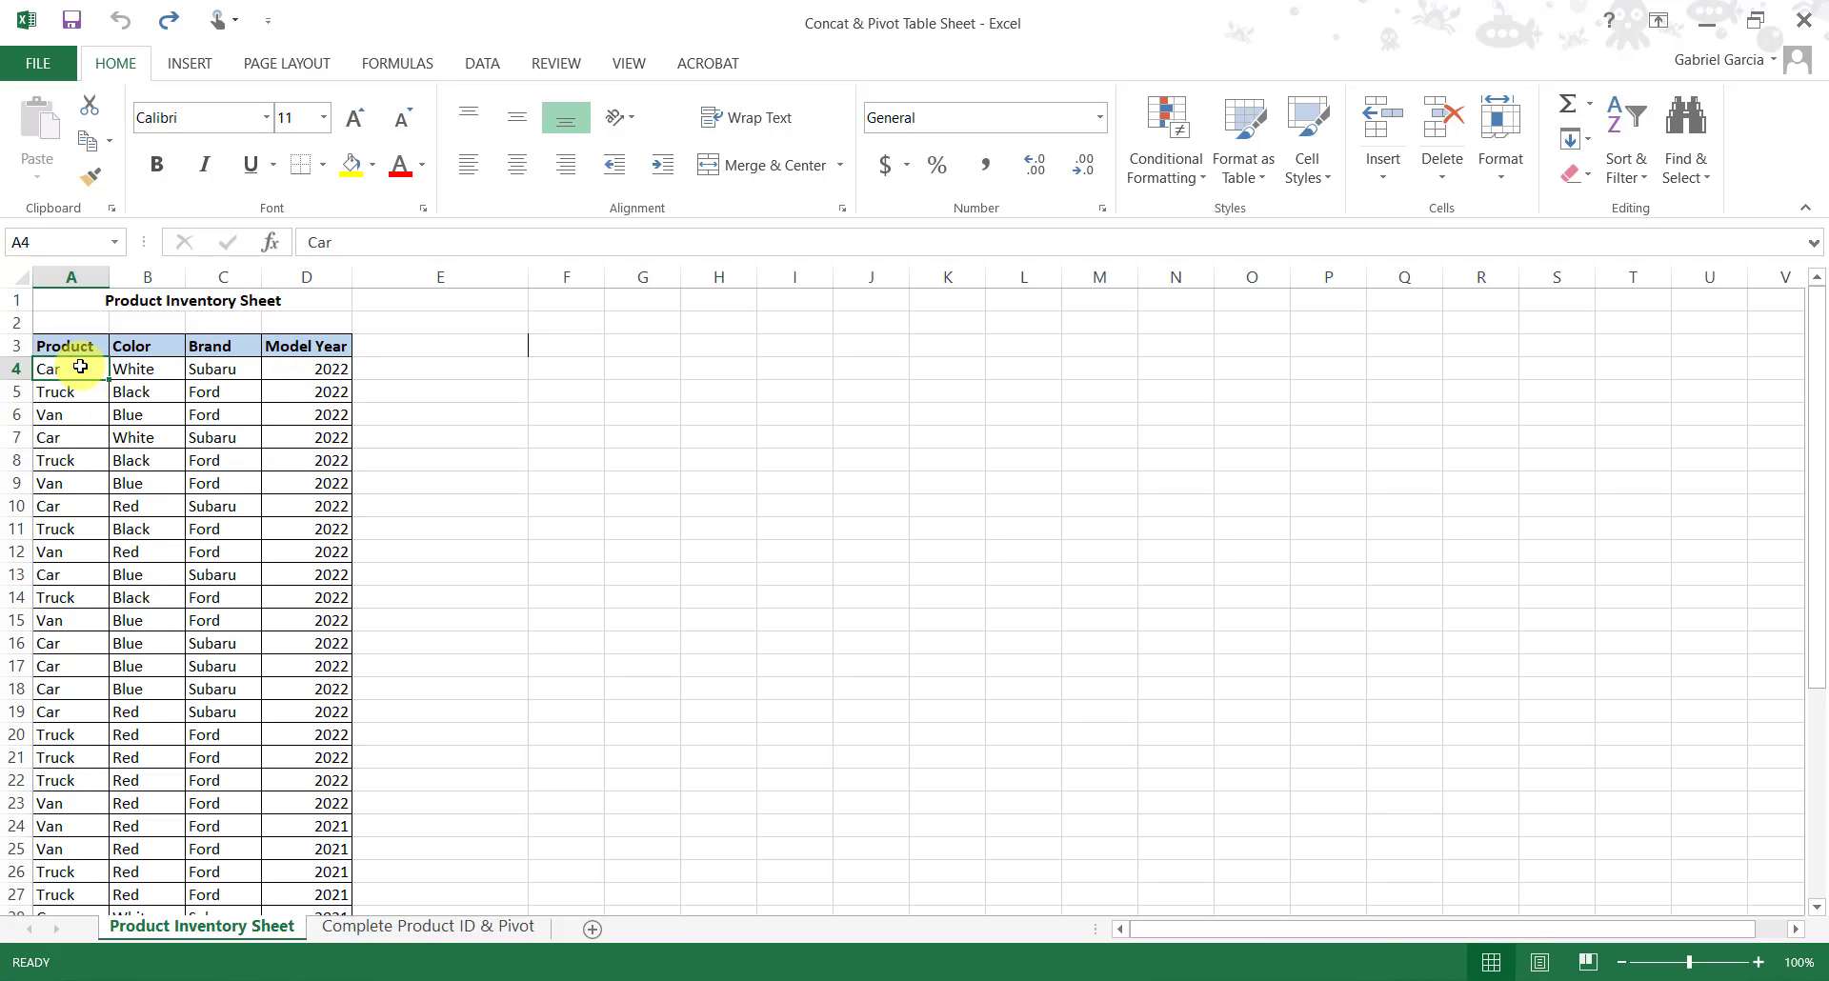
{"action": "left_click", "coordinate": [134, 370]}
{"action": "left_click", "coordinate": [217, 369]}
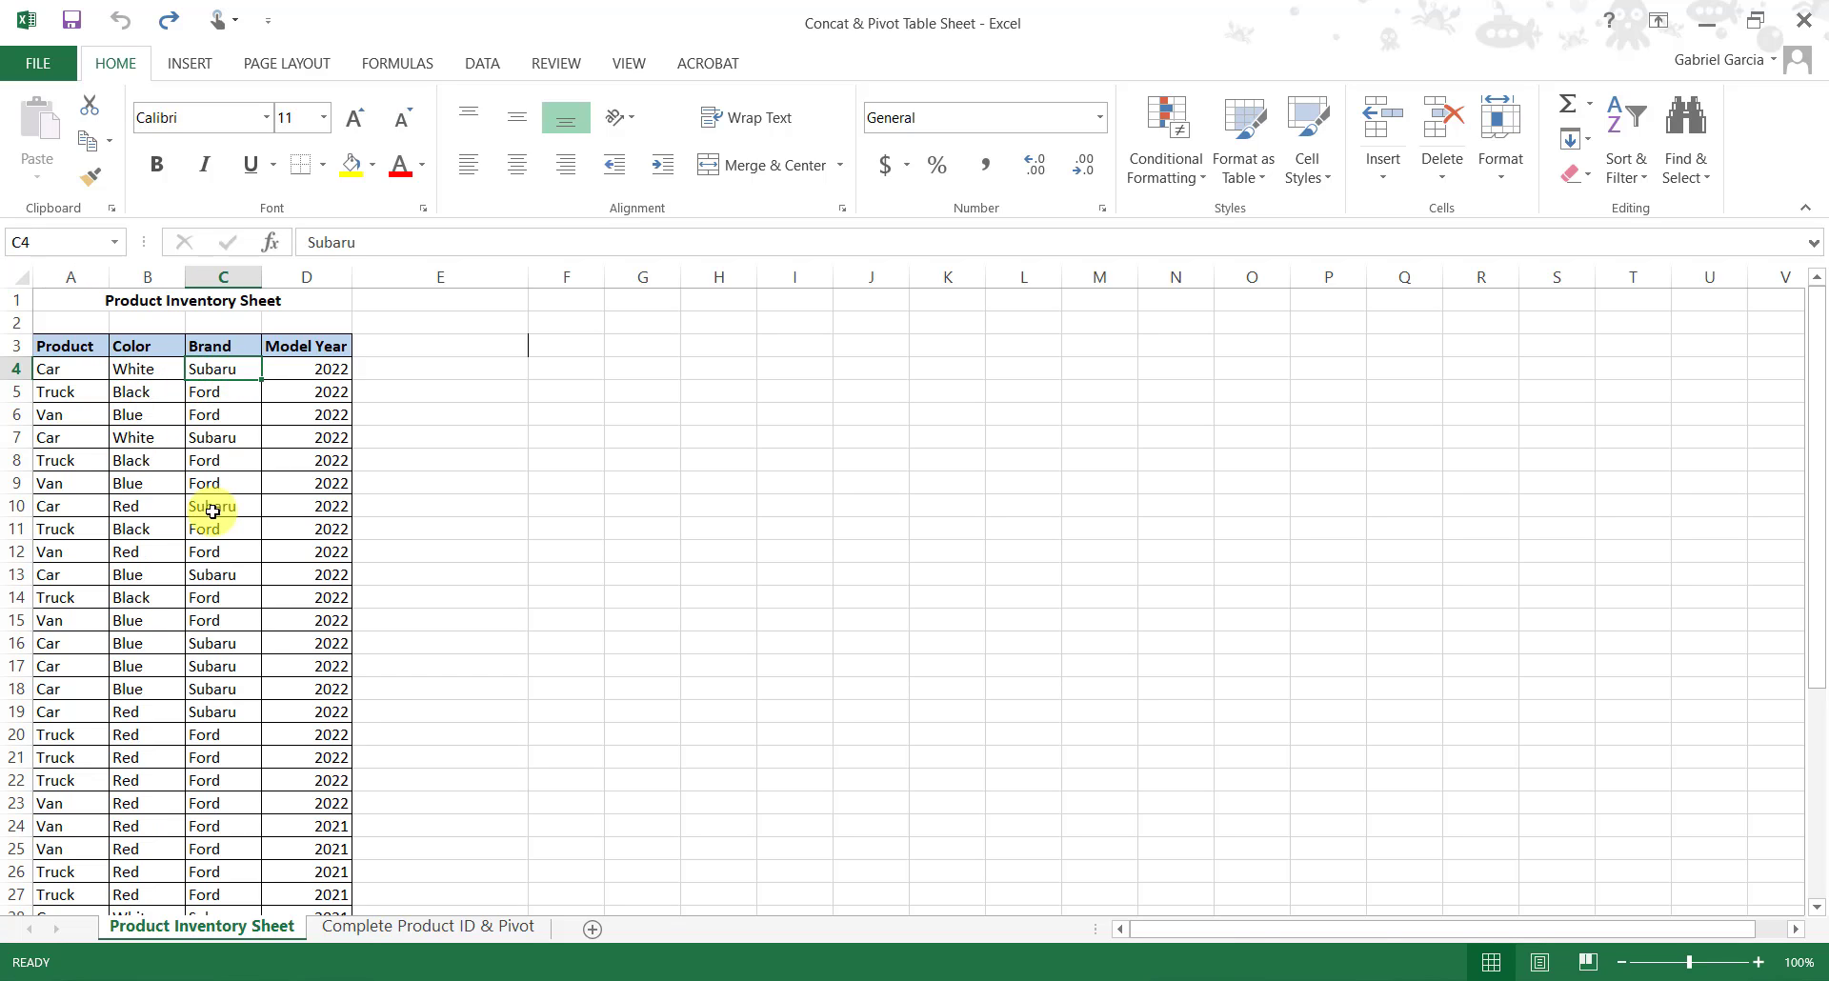
{"action": "left_click", "coordinate": [307, 369]}
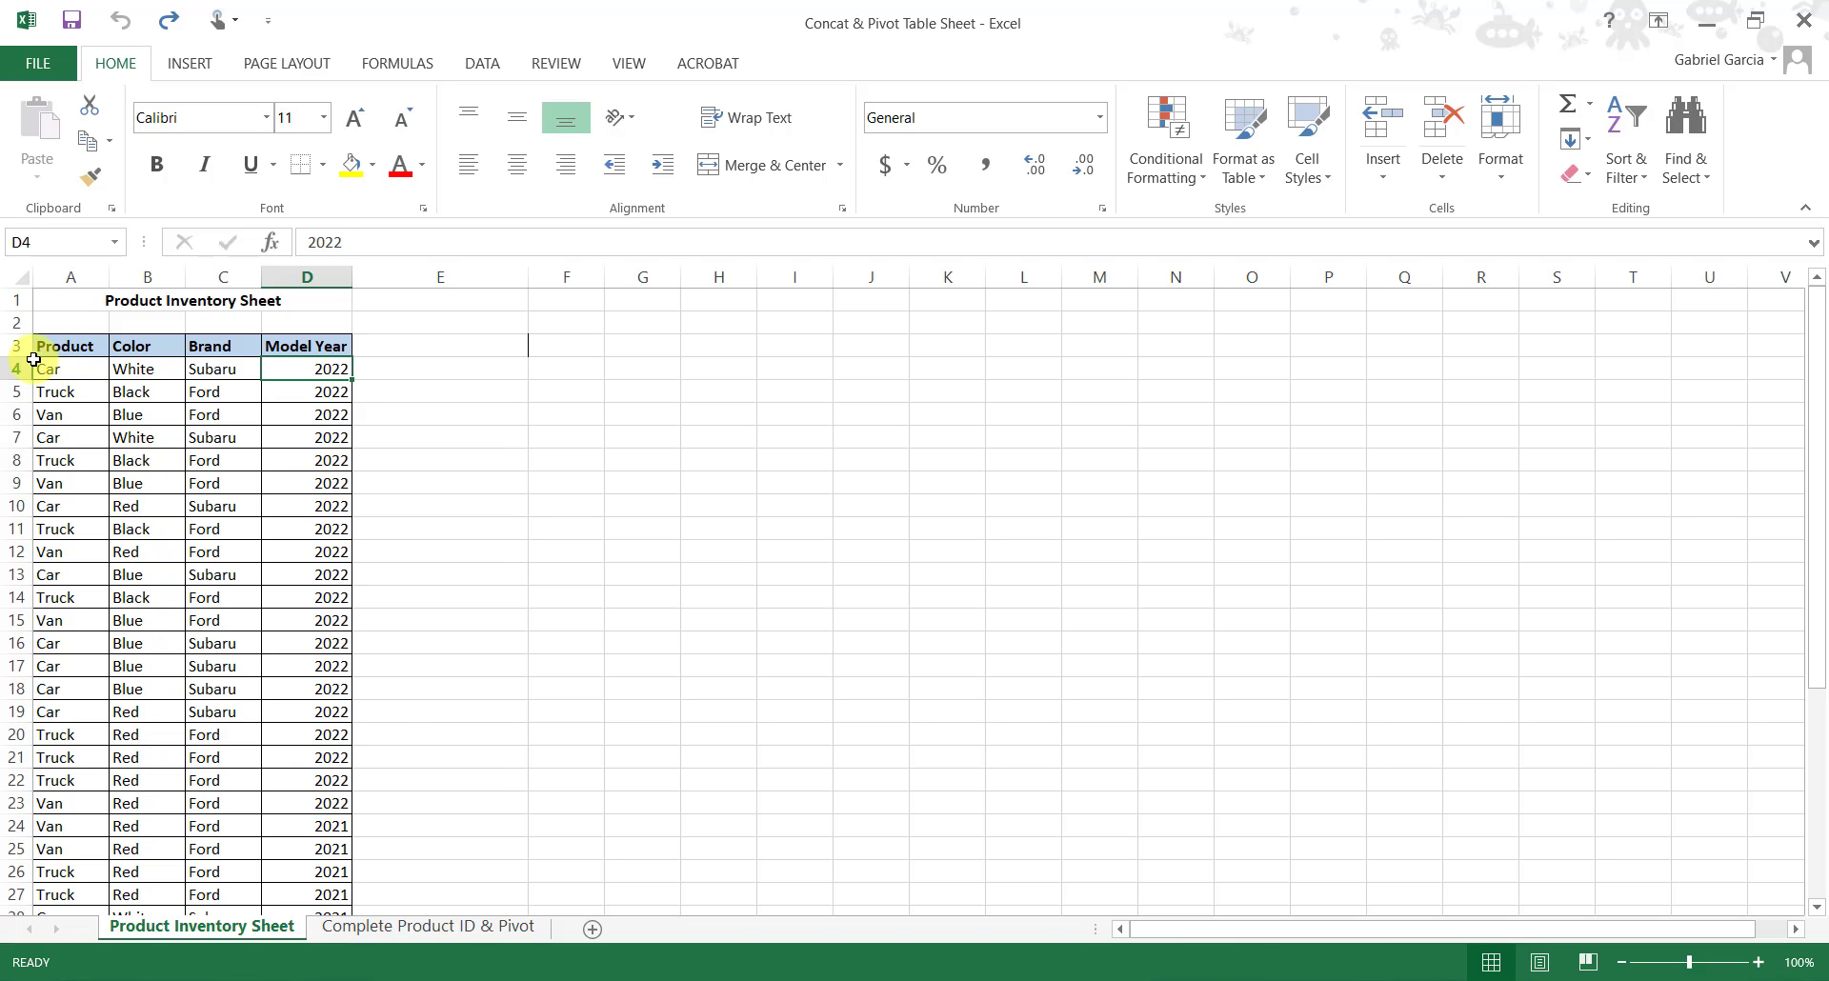
{"action": "left_click_drag", "start_coordinate": [34, 366], "coordinate": [228, 373]}
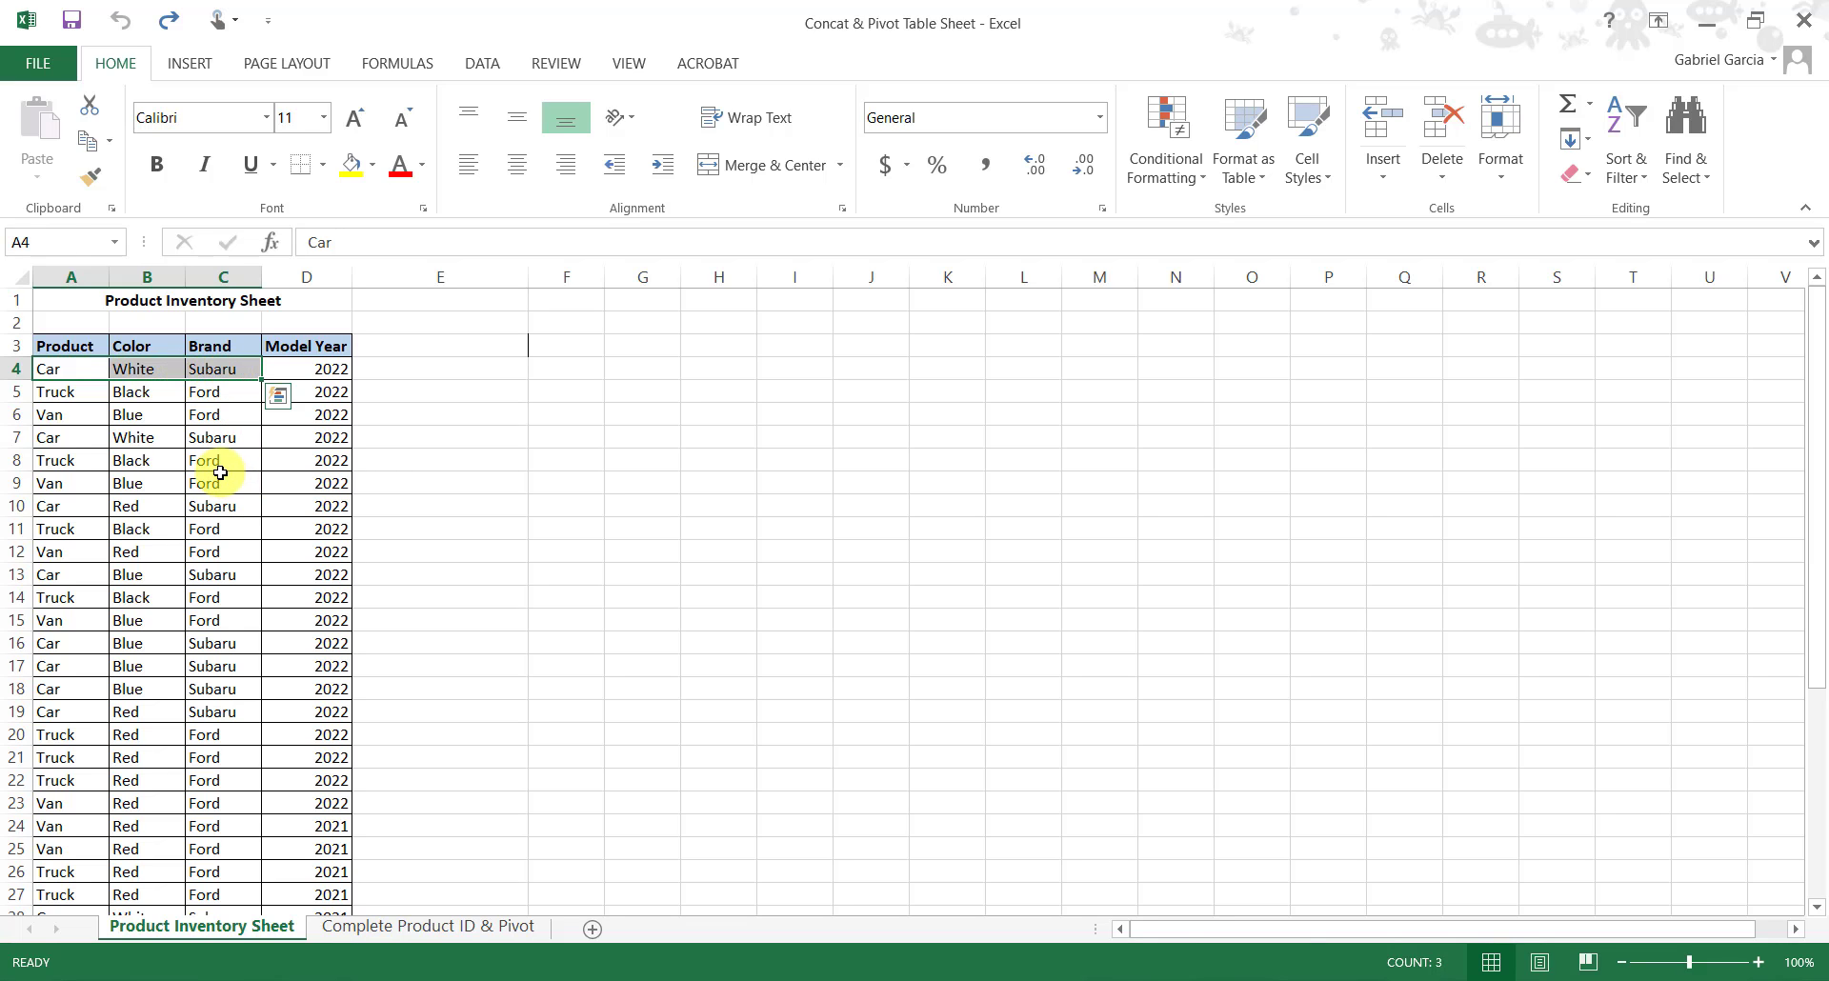
{"action": "scroll", "coordinate": [211, 476], "scroll_direction": "down", "scroll_amount": 4}
{"action": "scroll", "coordinate": [206, 483], "scroll_direction": "up", "scroll_amount": 4}
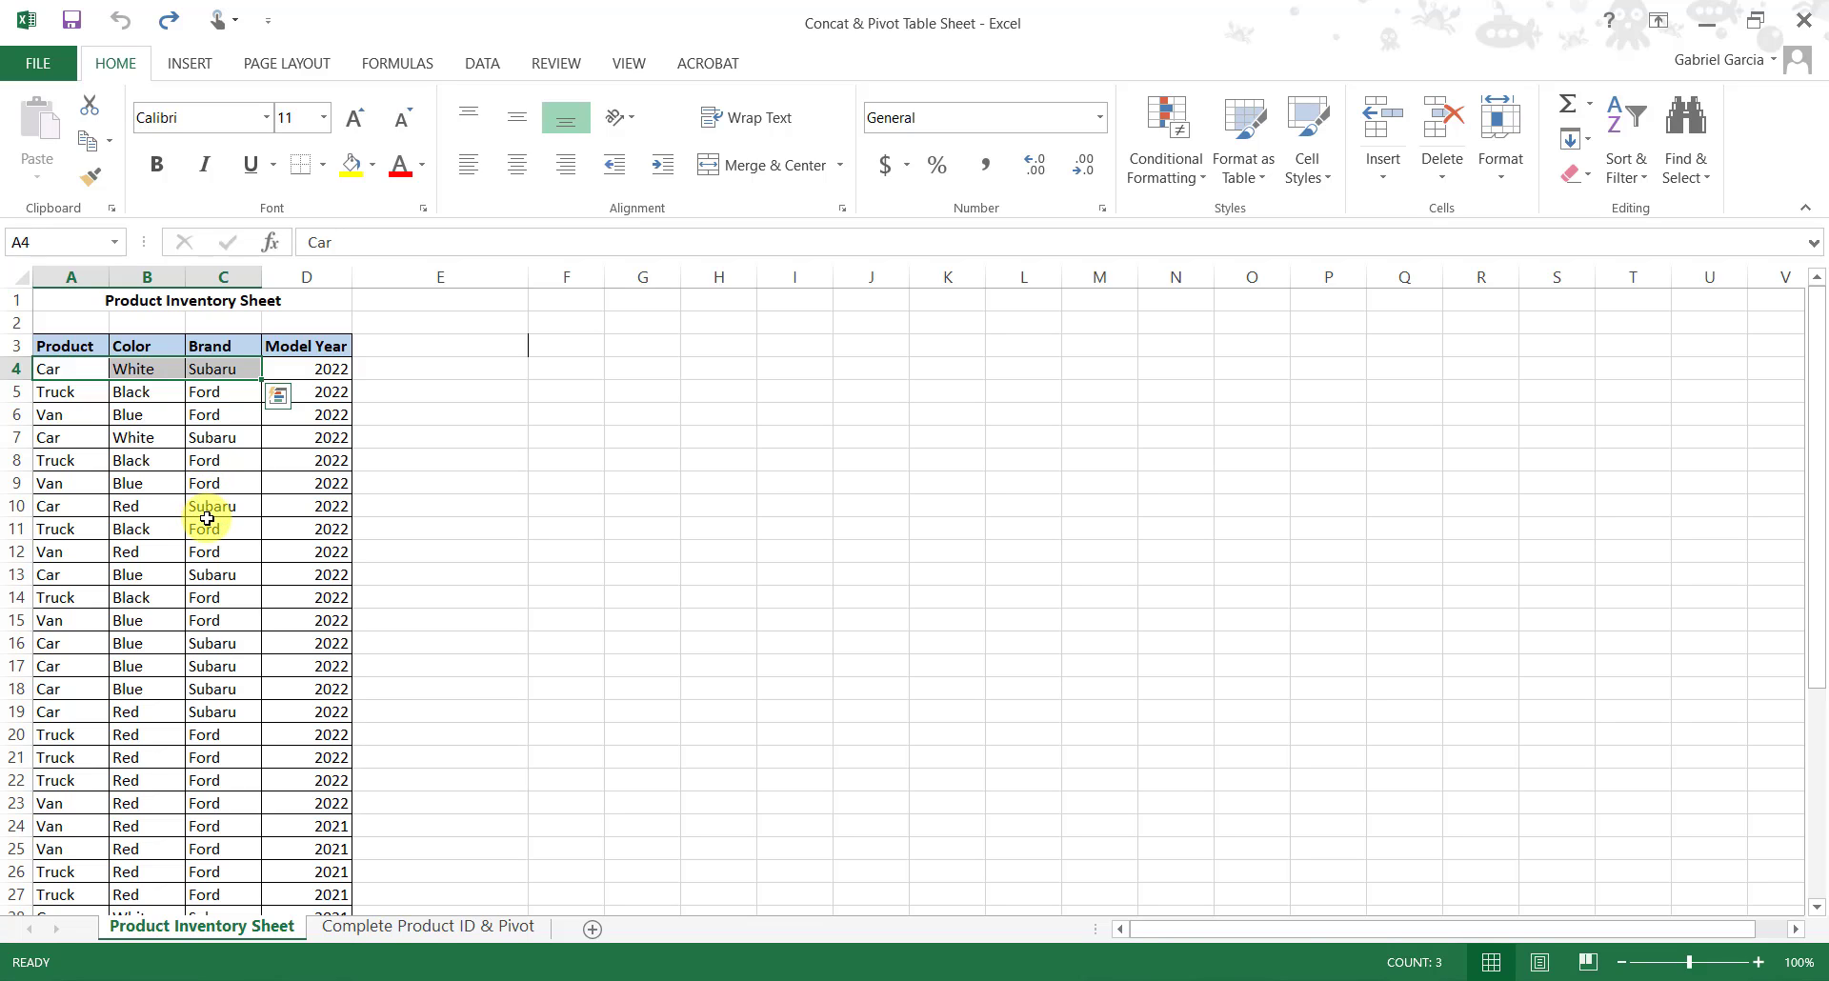
- Enter the column header "Product ID" in cell E3, beside Model Year
{"action": "left_click", "coordinate": [386, 347]}
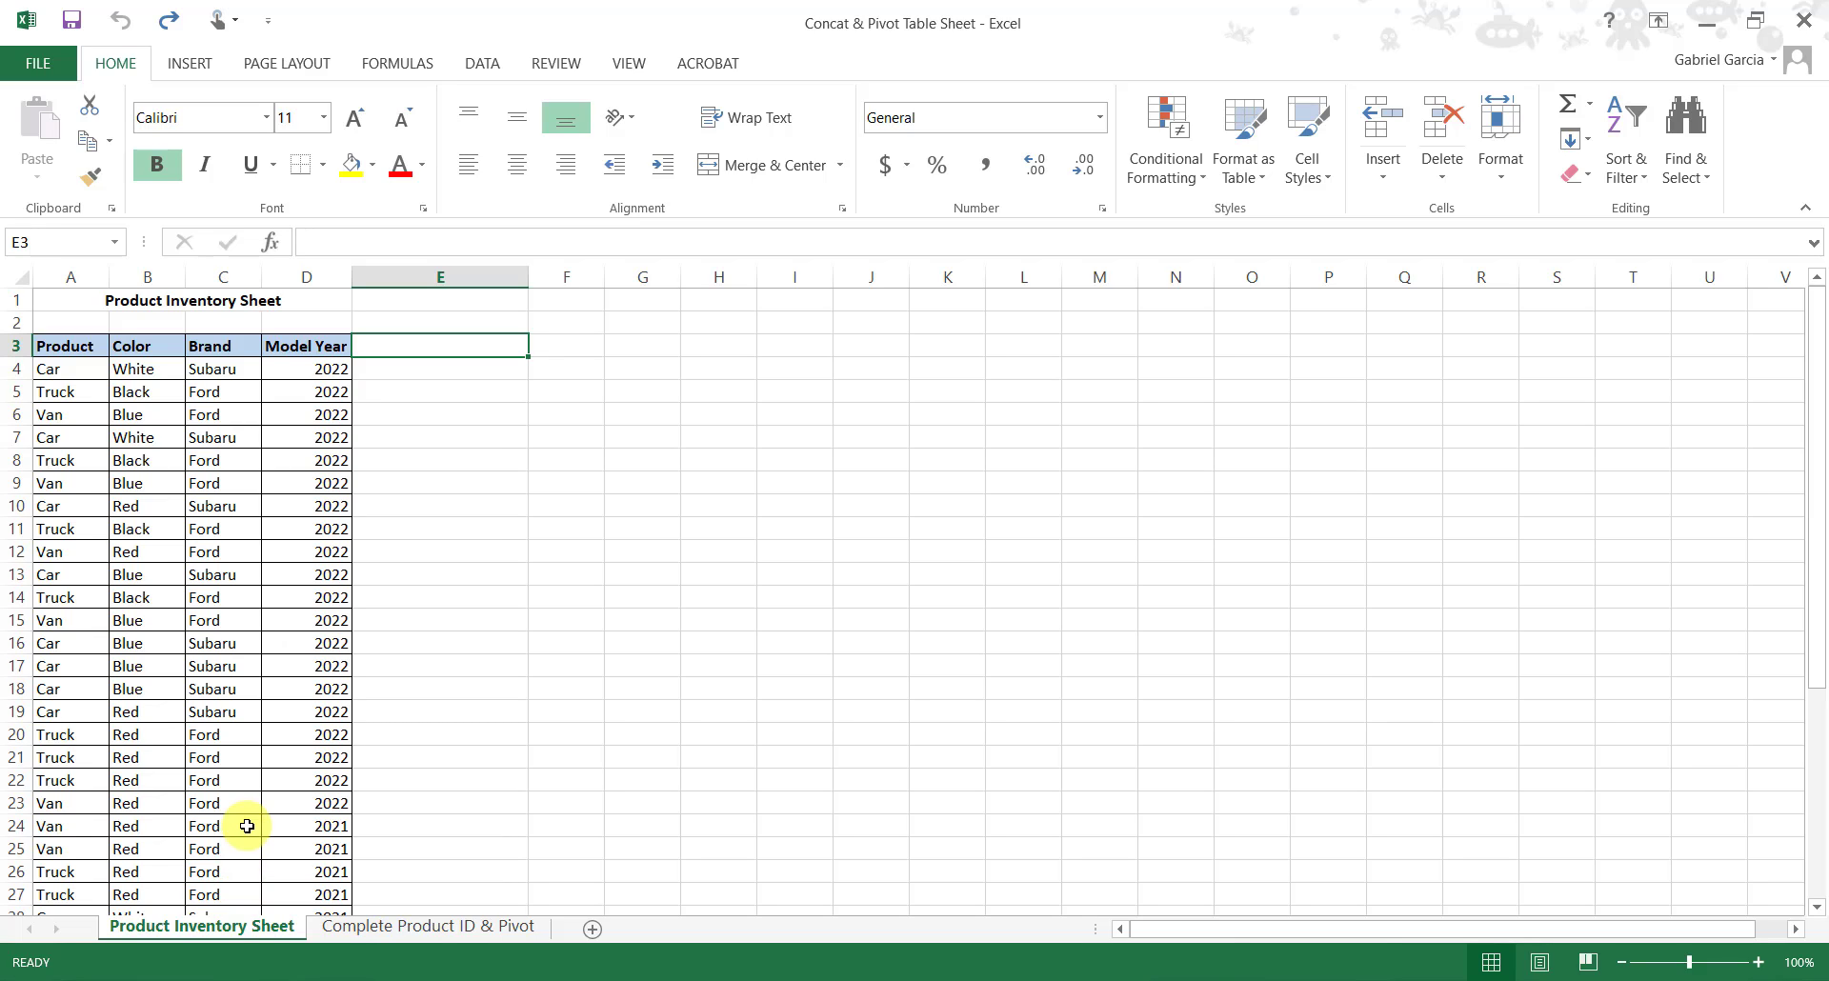
{"action": "type", "text": "Product ID"}
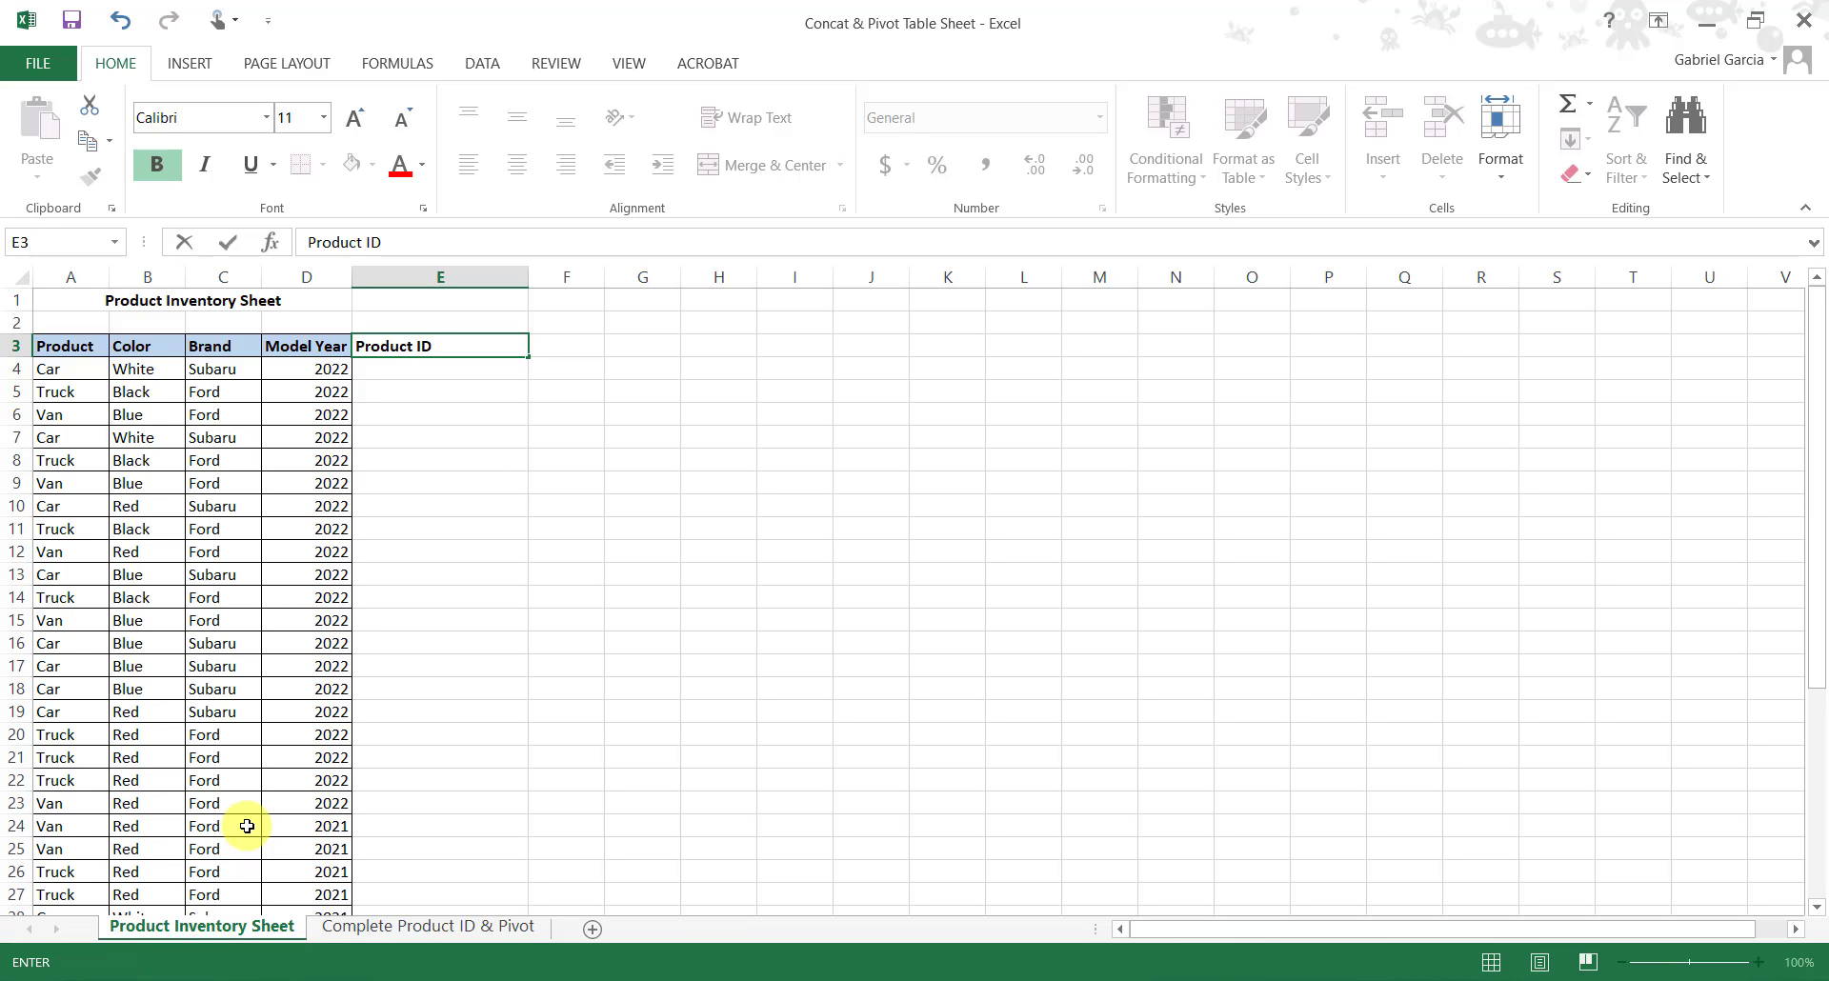
{"action": "left_click", "coordinate": [453, 394]}
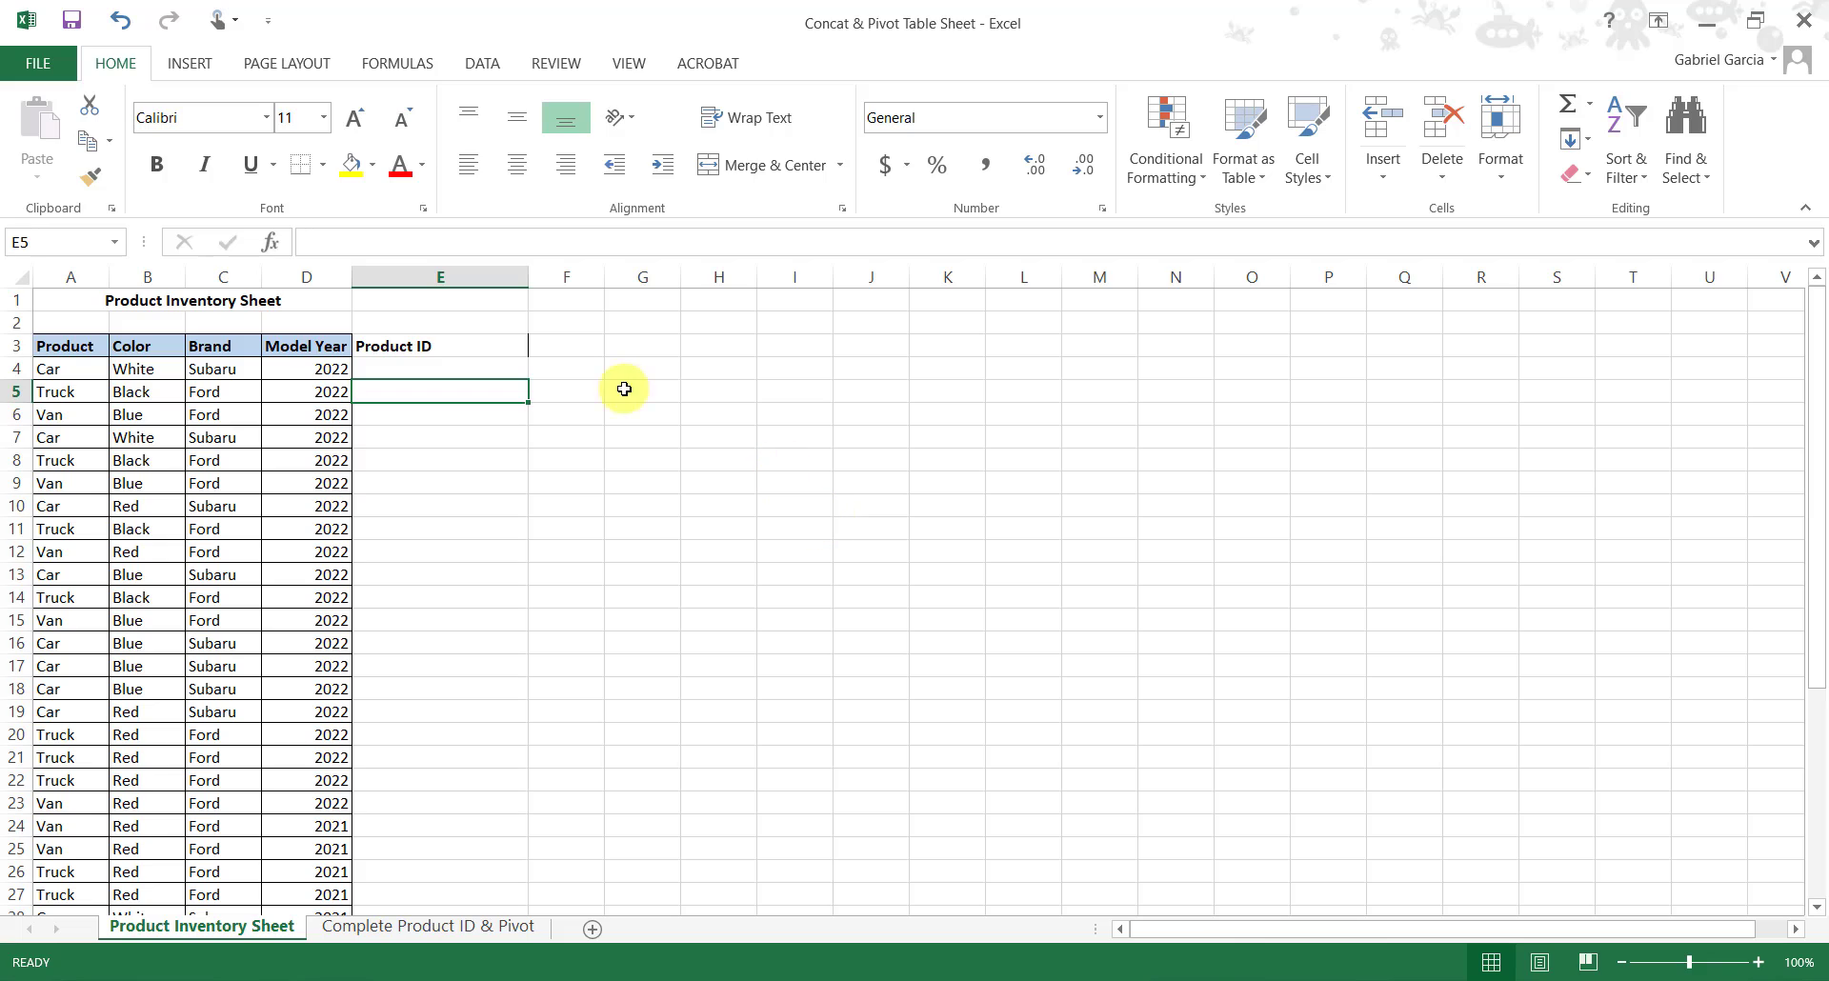
{"action": "left_click", "coordinate": [505, 351]}
- Enter the formula =CONCATENATE(A4,B4,C4,D4) in cell E4 to join product, color, brand and model year
{"action": "left_click", "coordinate": [473, 372]}
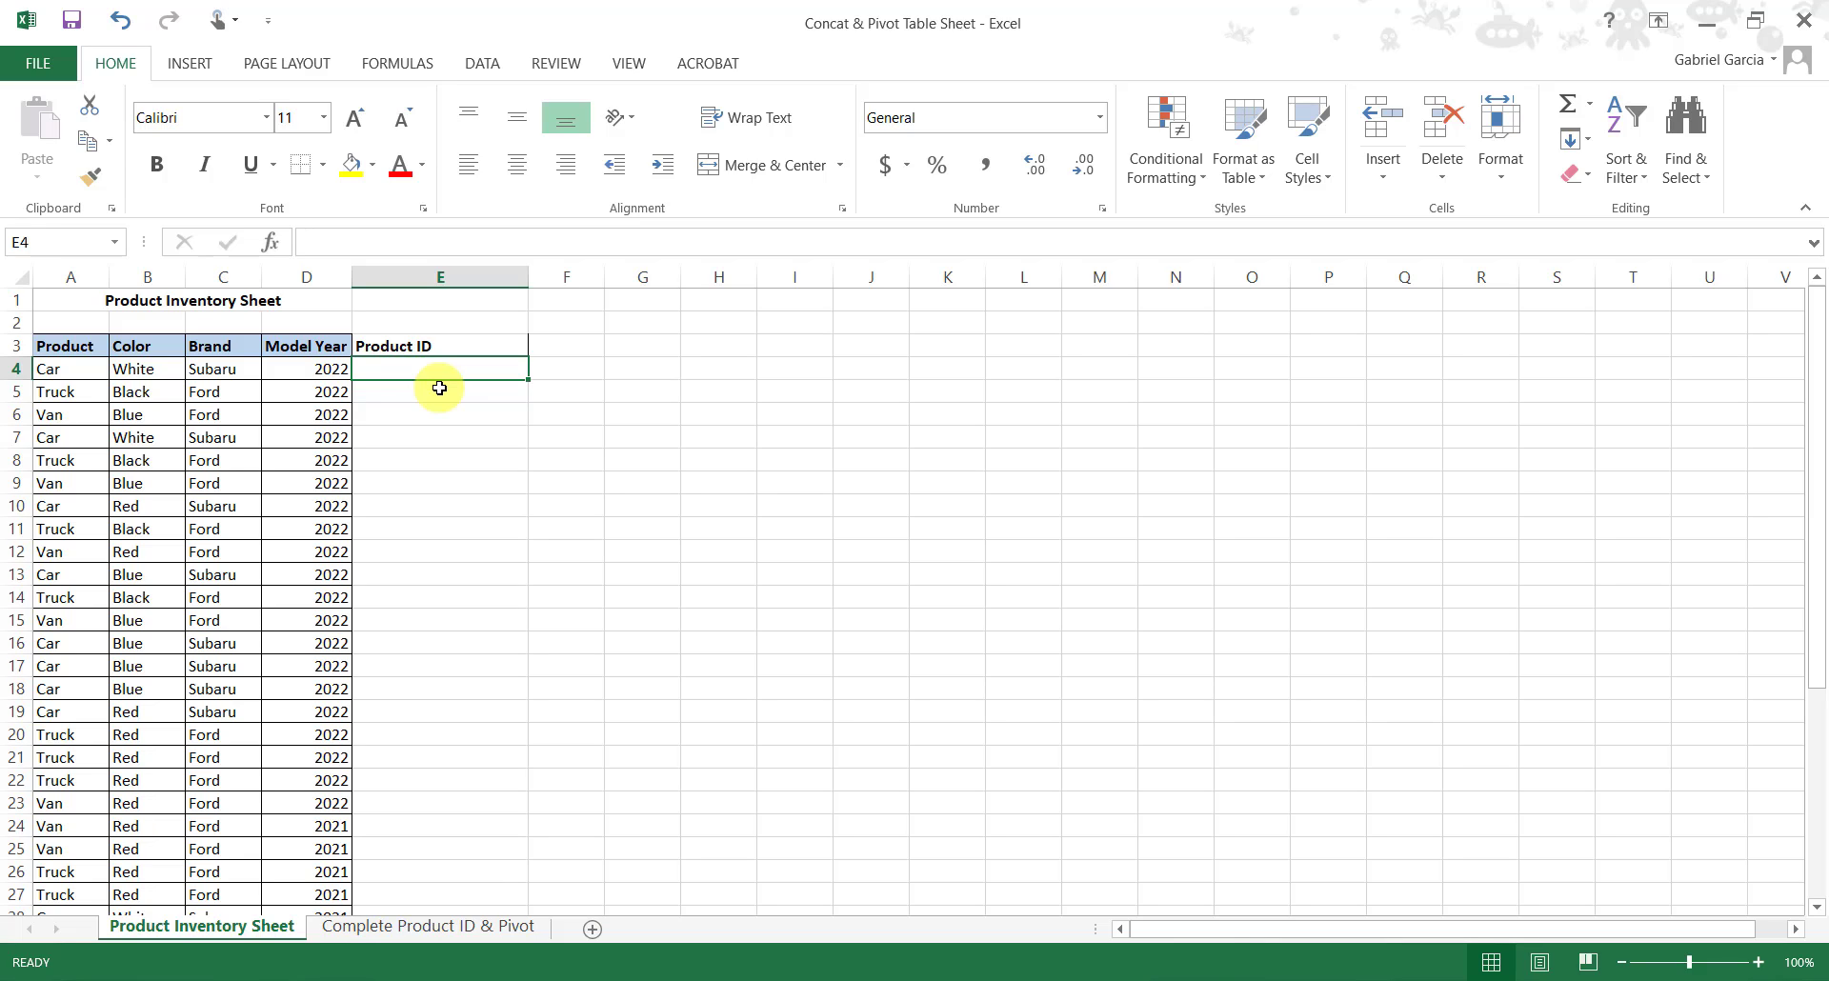
{"action": "type", "text": "="}
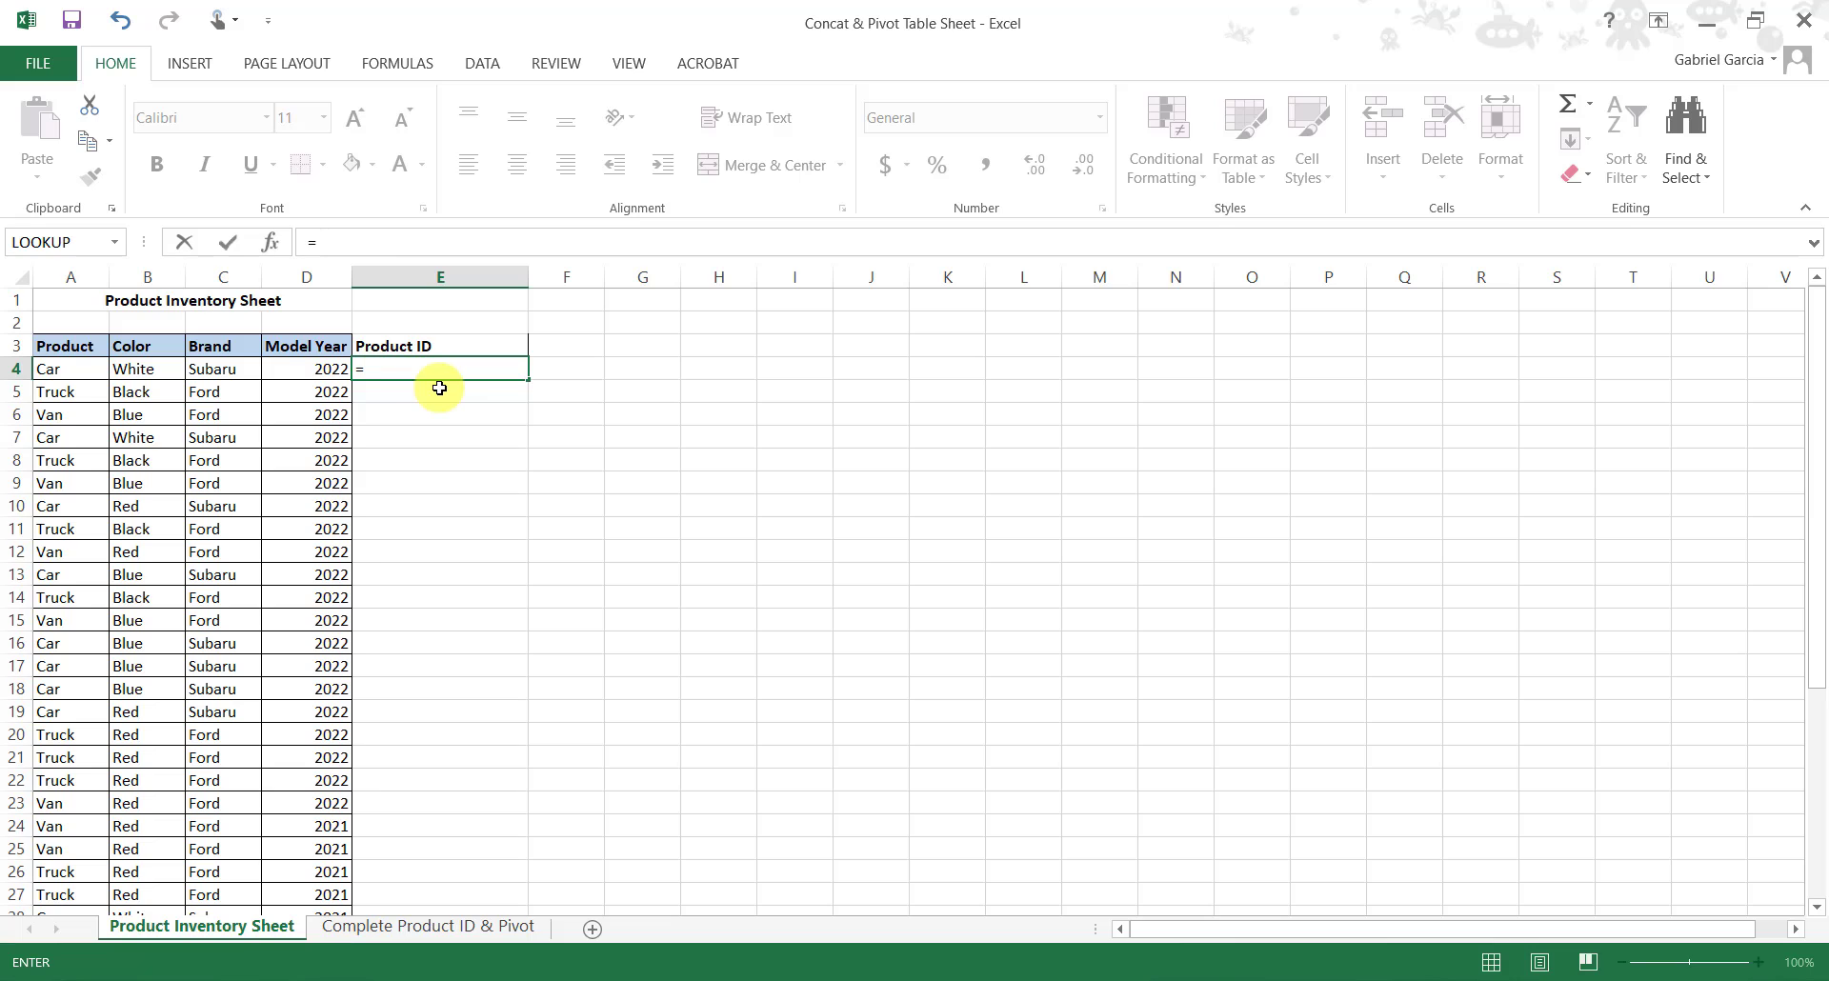
{"action": "type", "text": "c"}
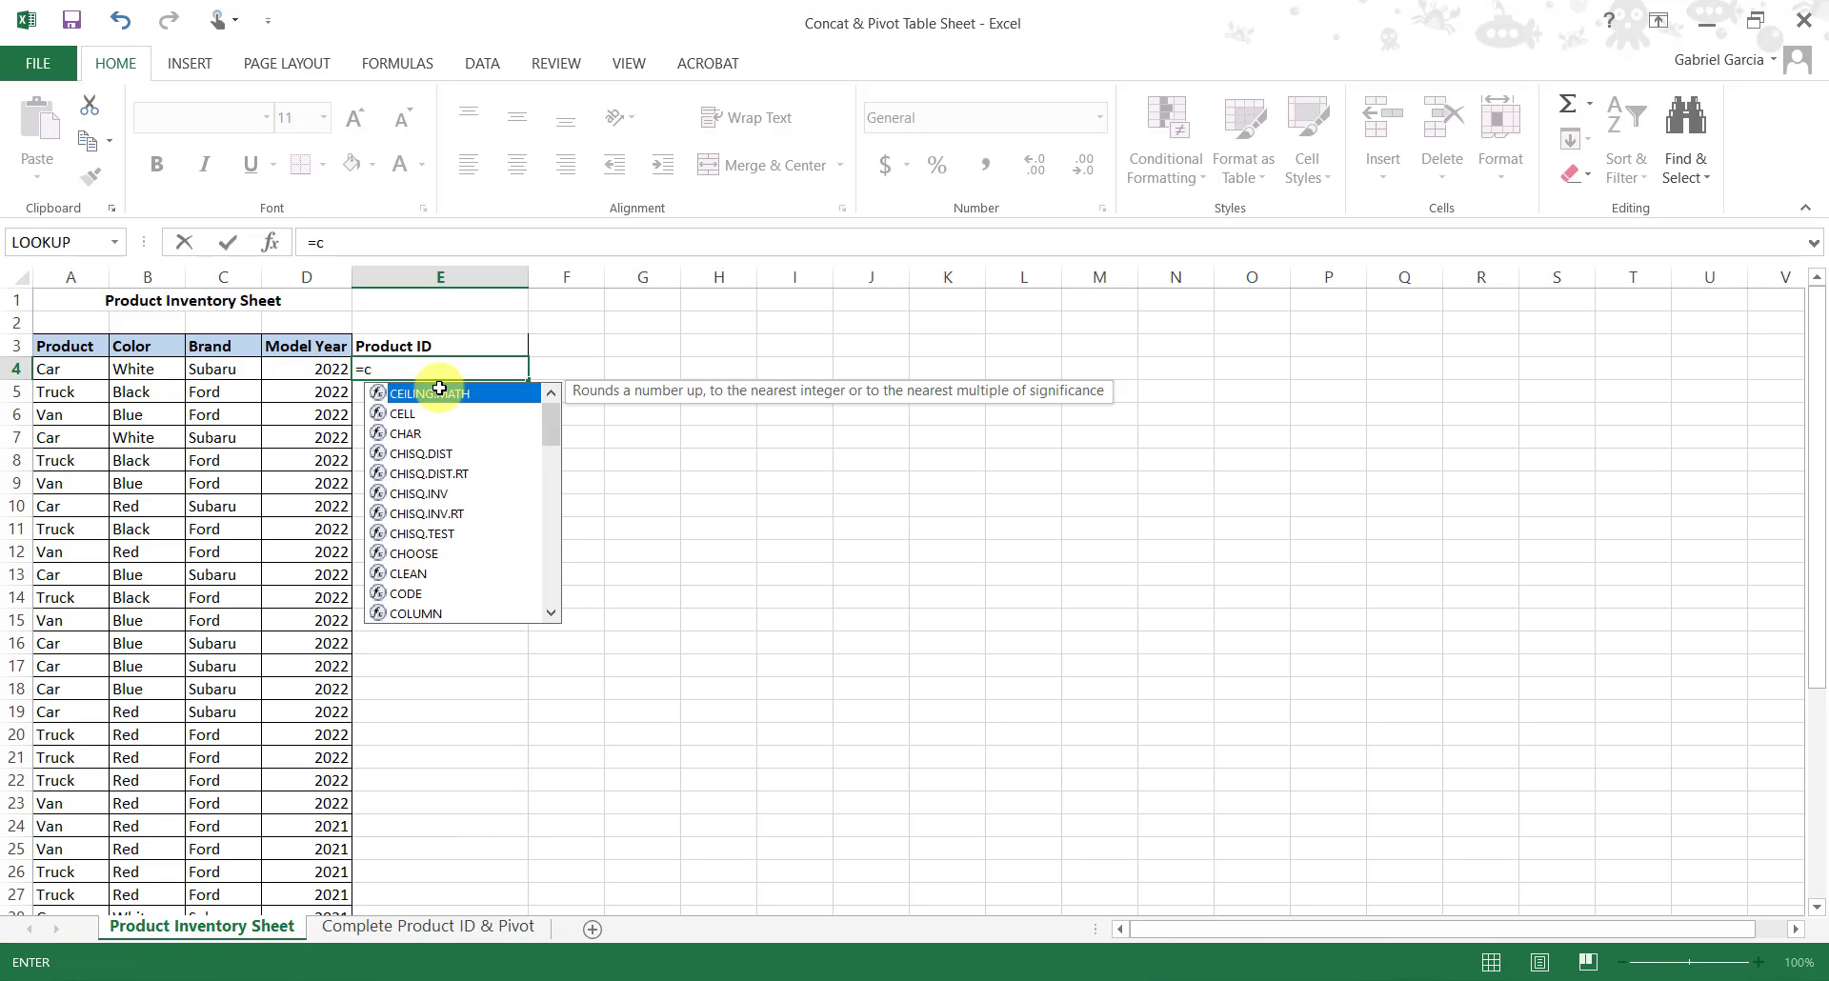
{"action": "type", "text": "oncat"}
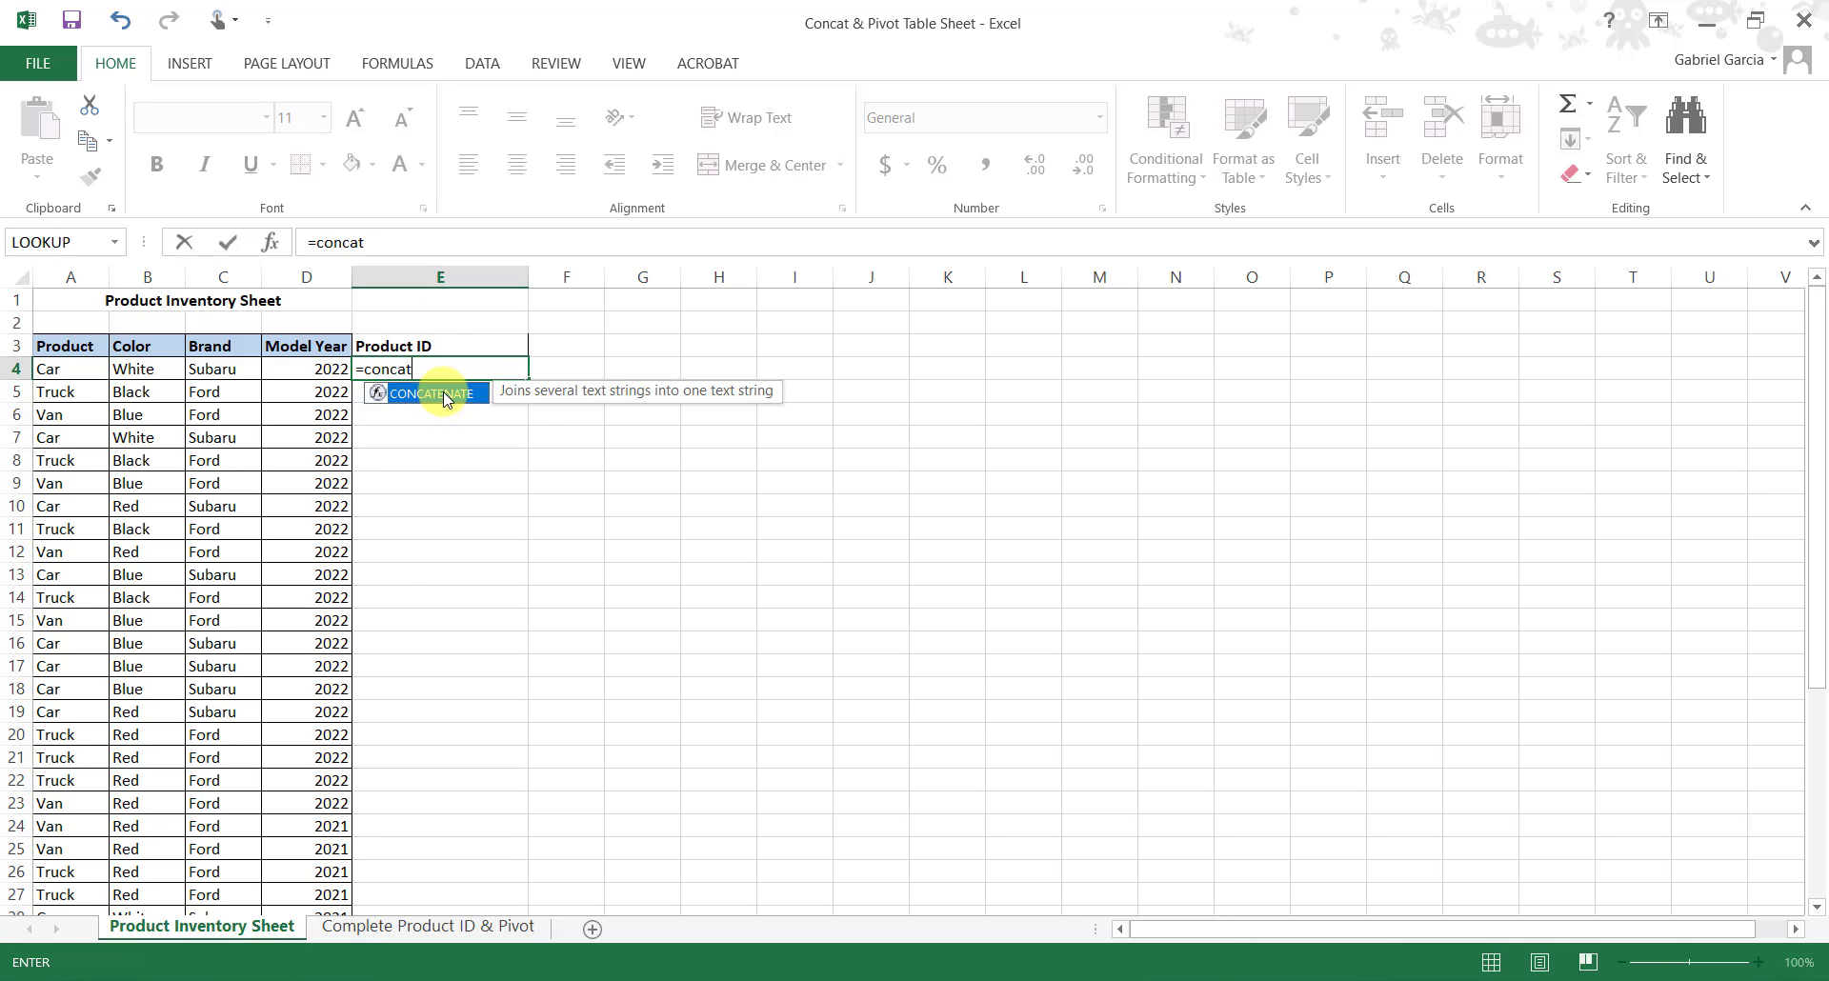
{"action": "double_click", "coordinate": [447, 399]}
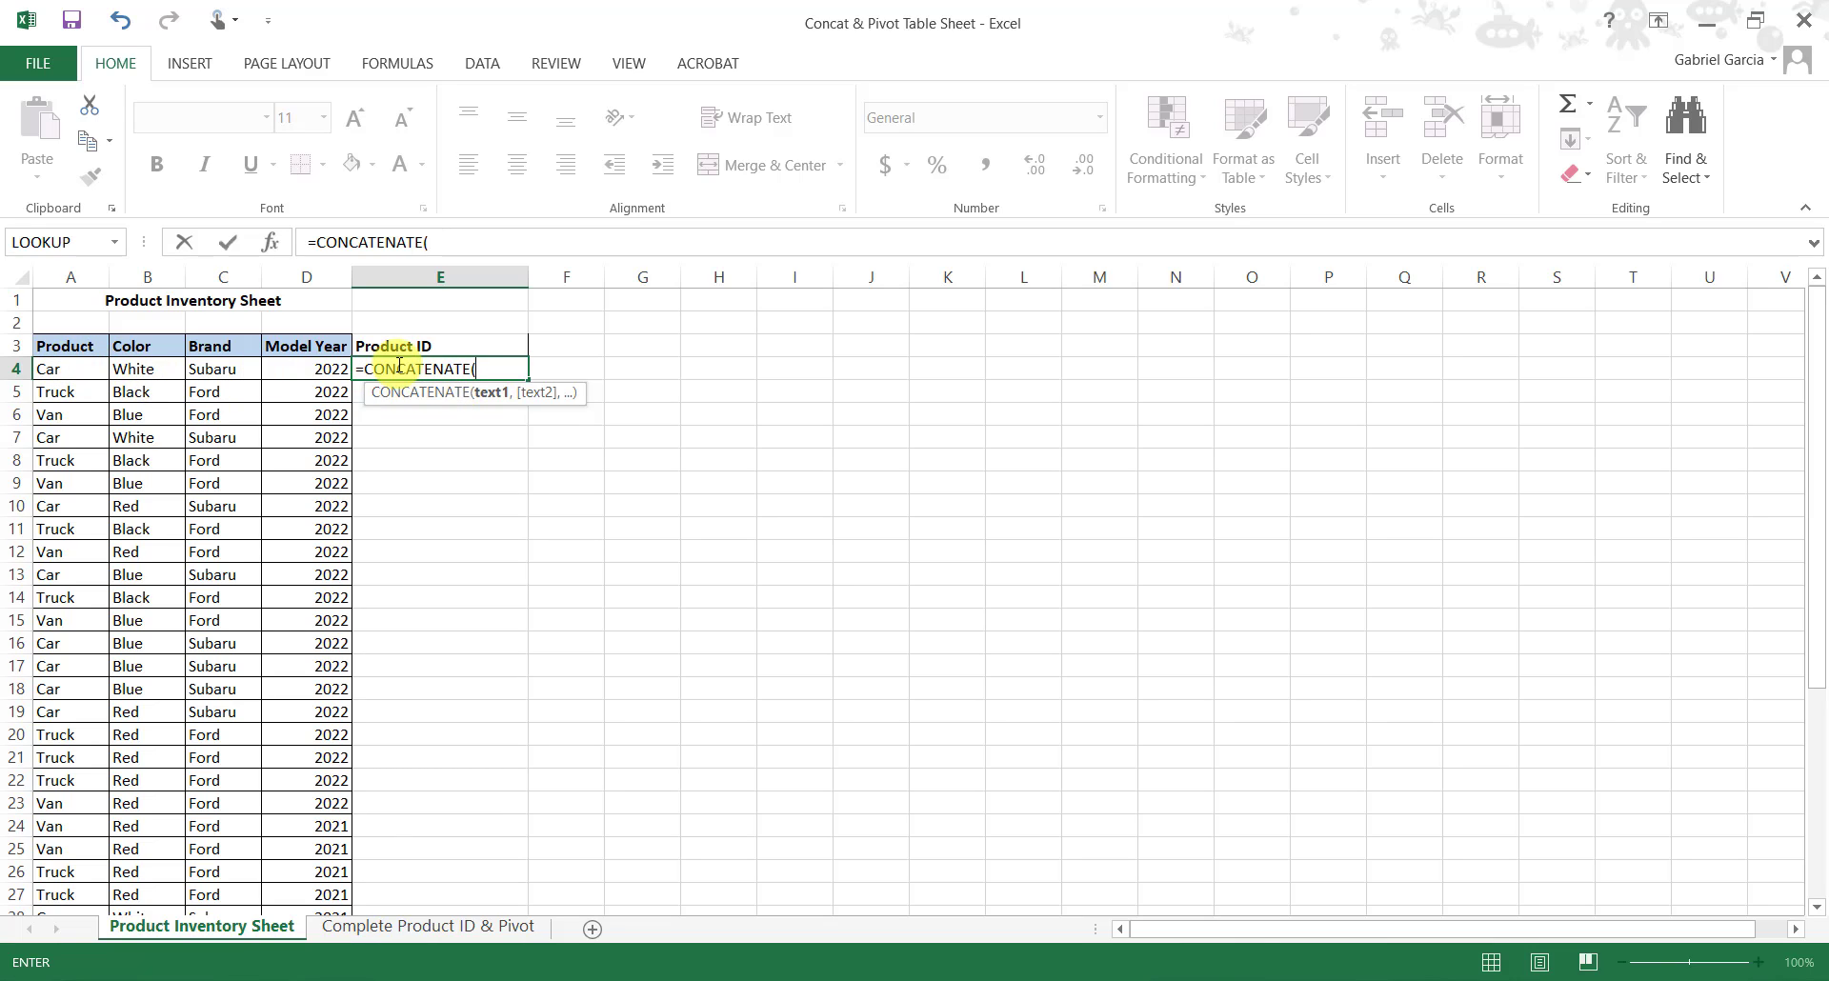
{"action": "left_click", "coordinate": [43, 368]}
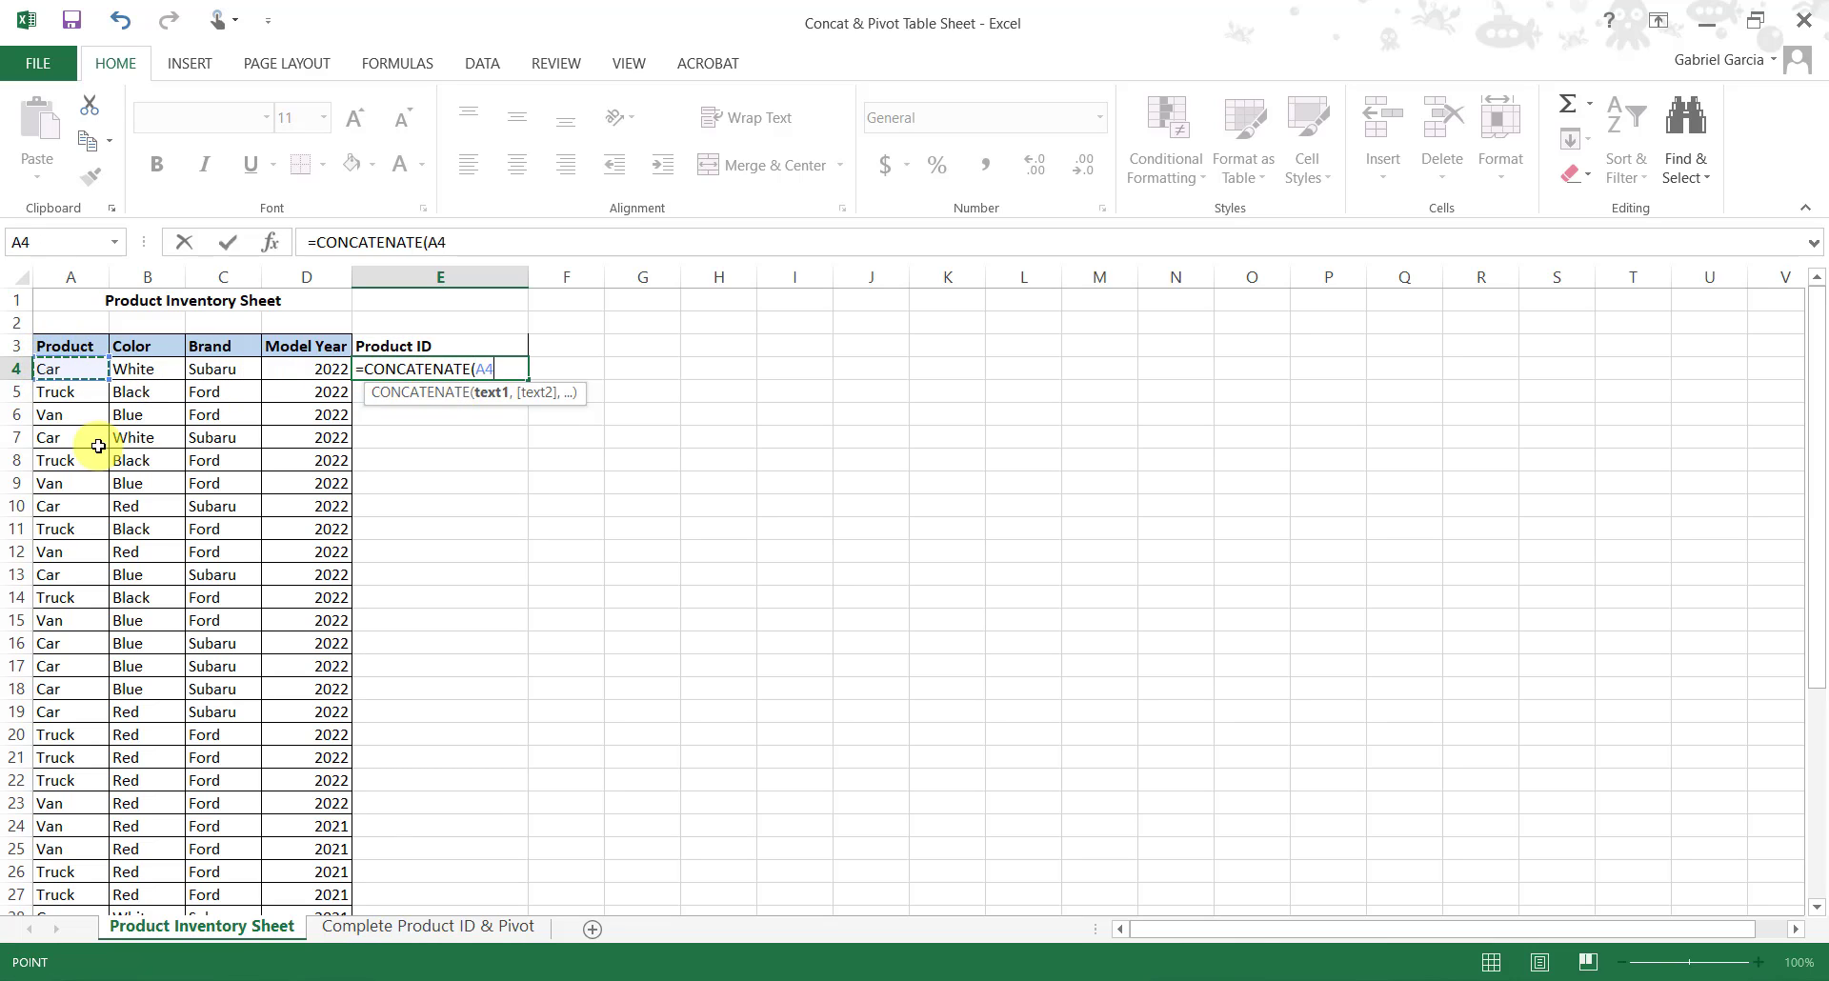
{"action": "type", "text": ","}
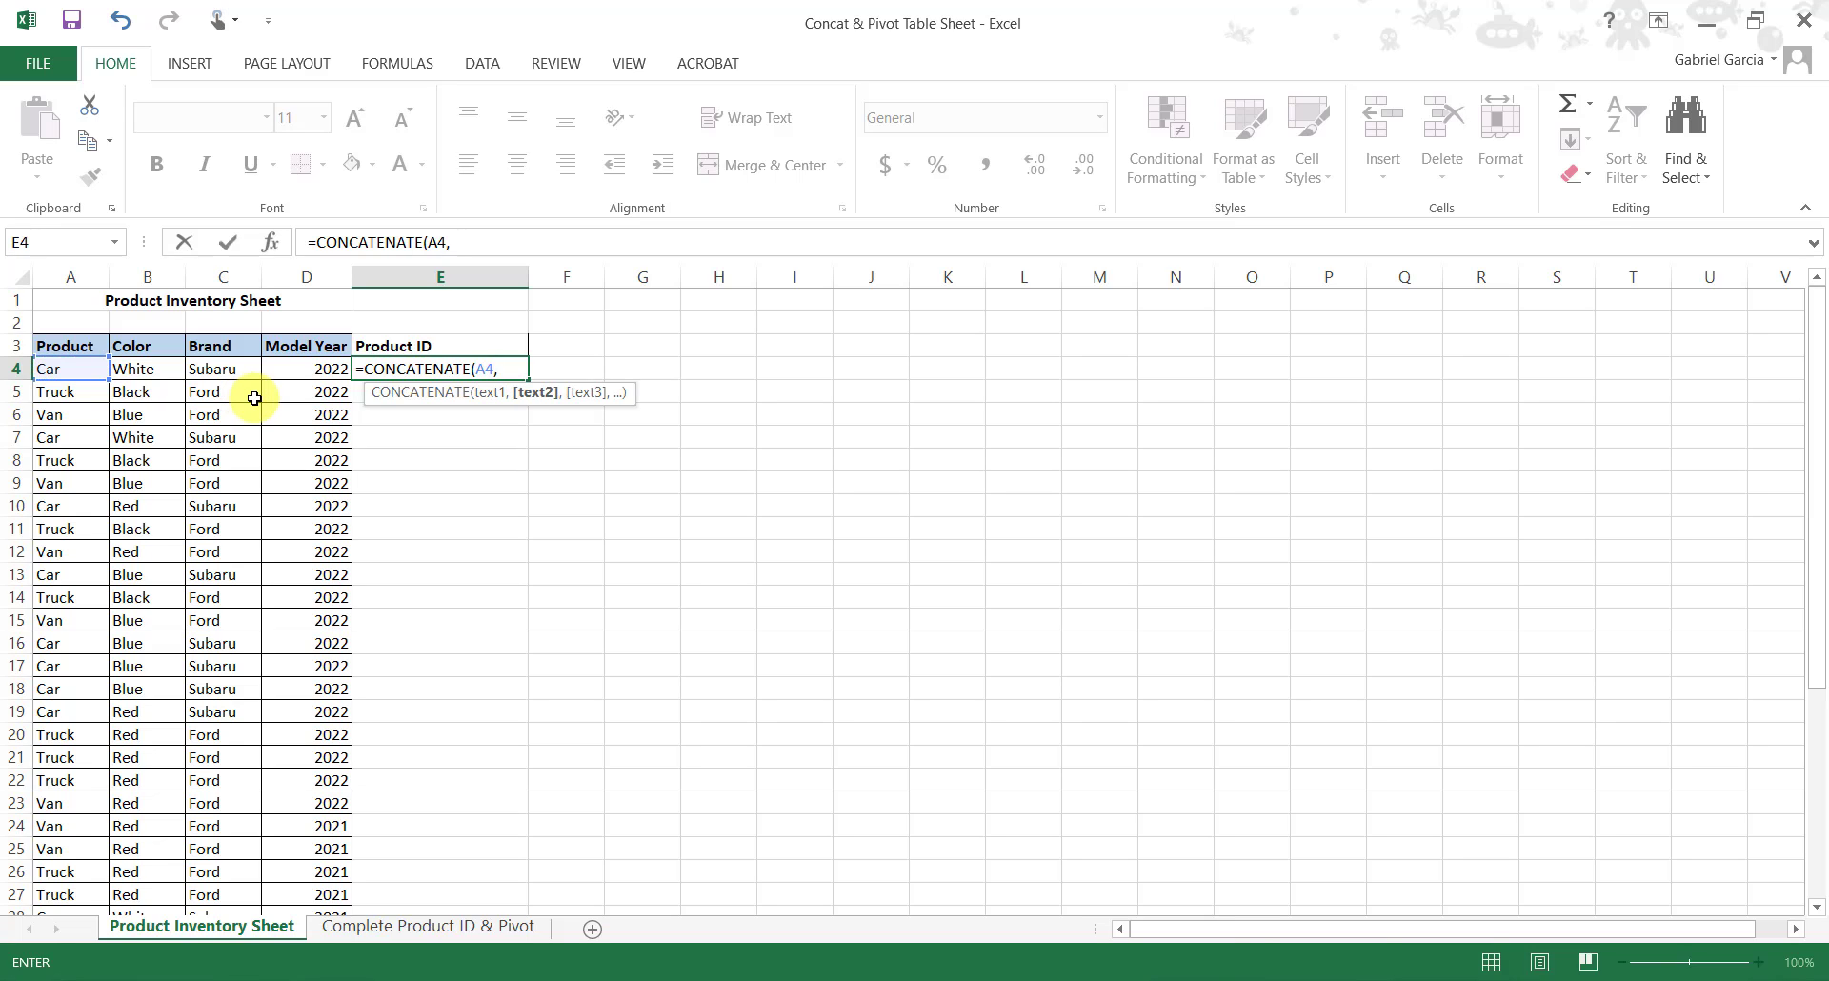
{"action": "left_click", "coordinate": [168, 370]}
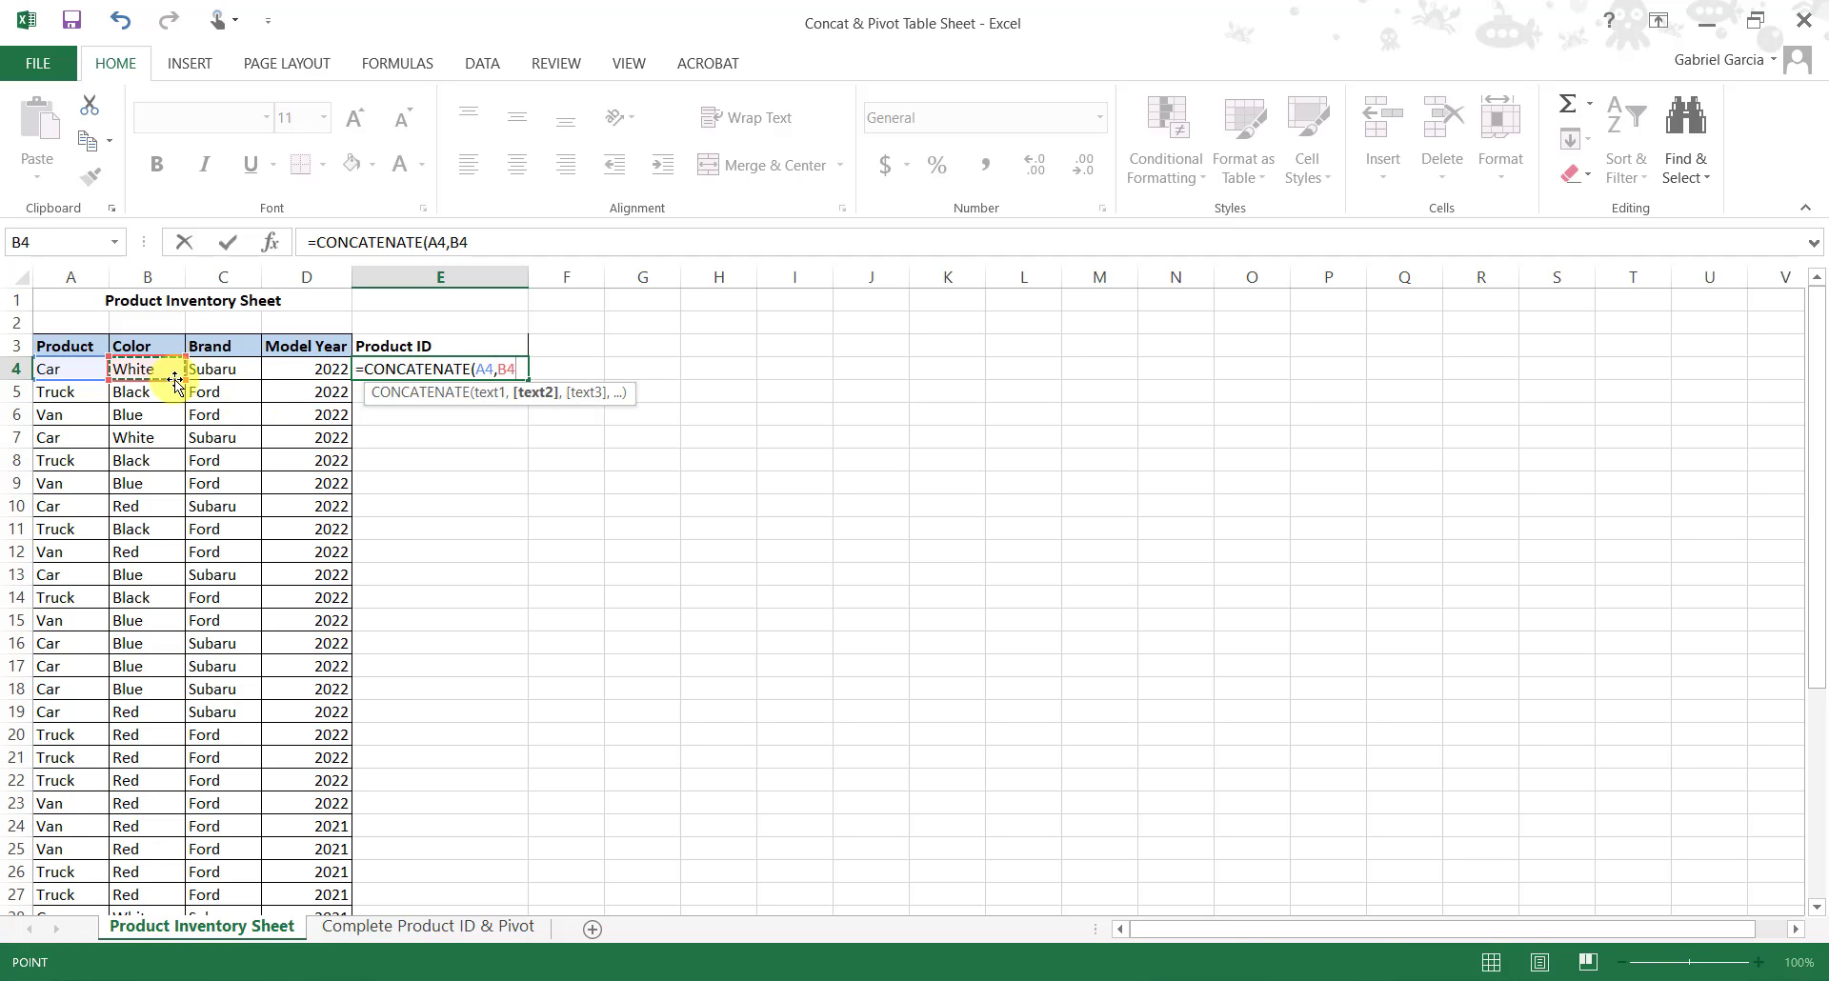
{"action": "type", "text": ","}
{"action": "left_click", "coordinate": [204, 370]}
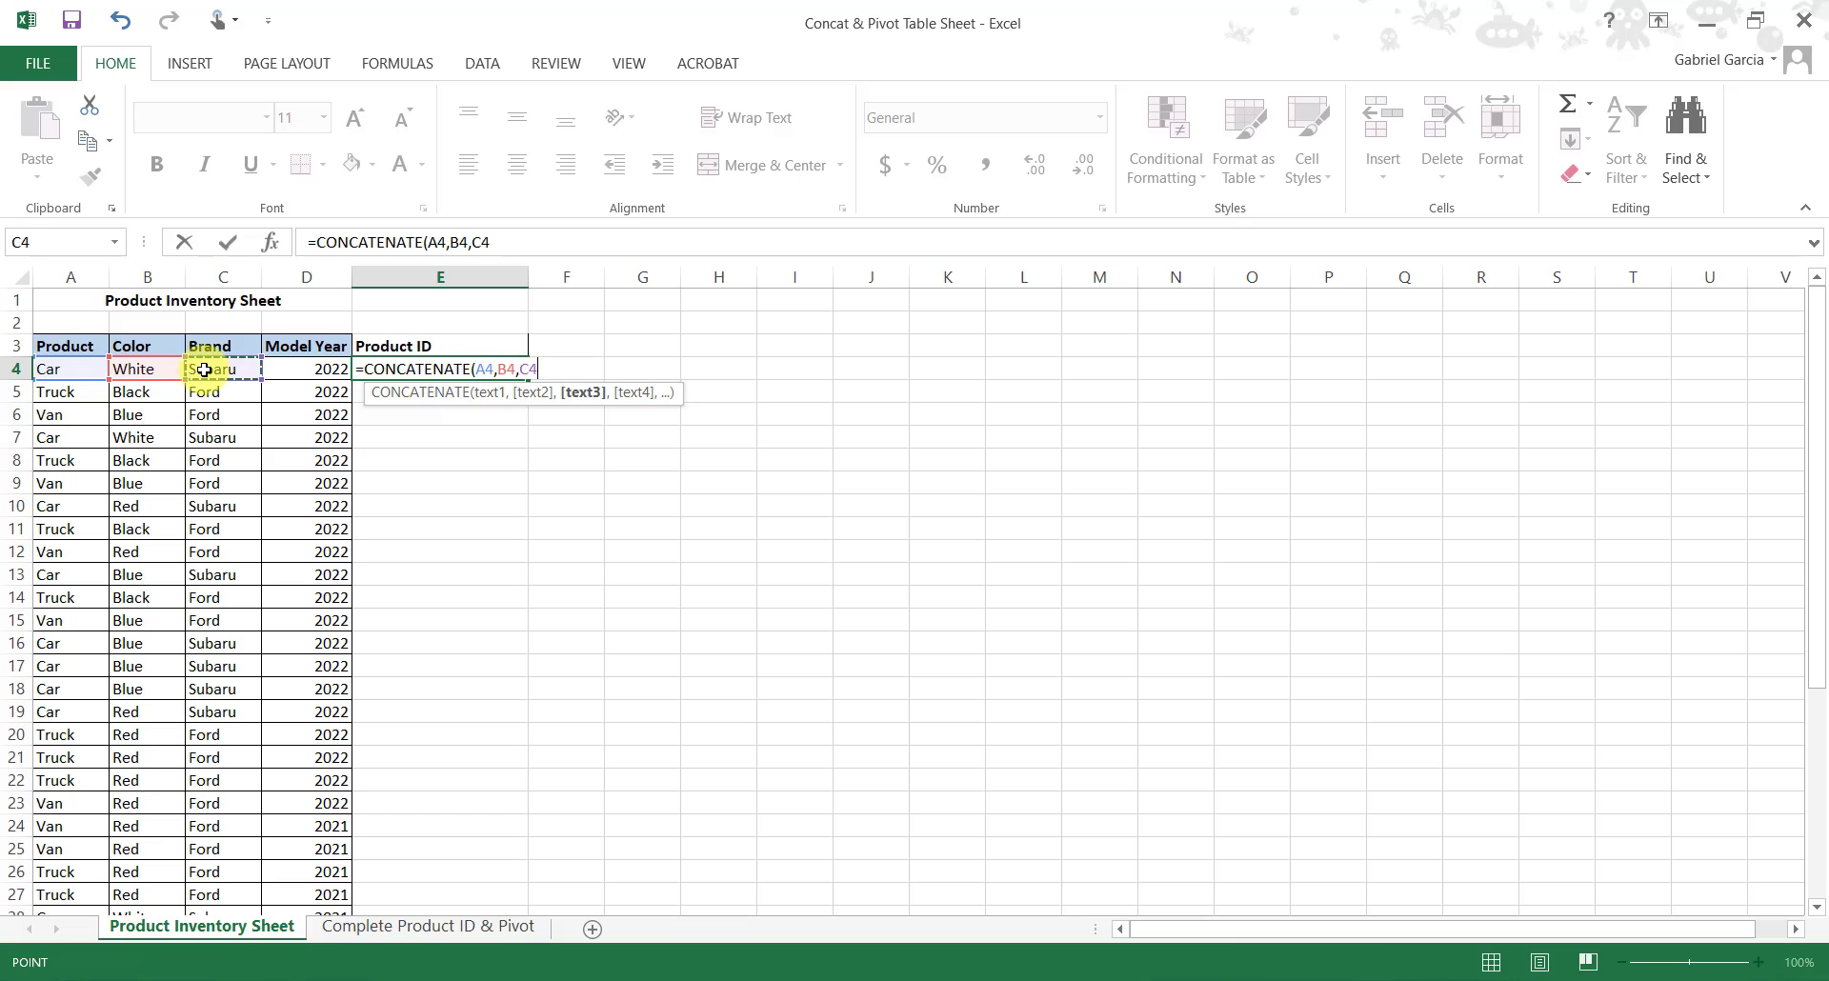
{"action": "type", "text": ","}
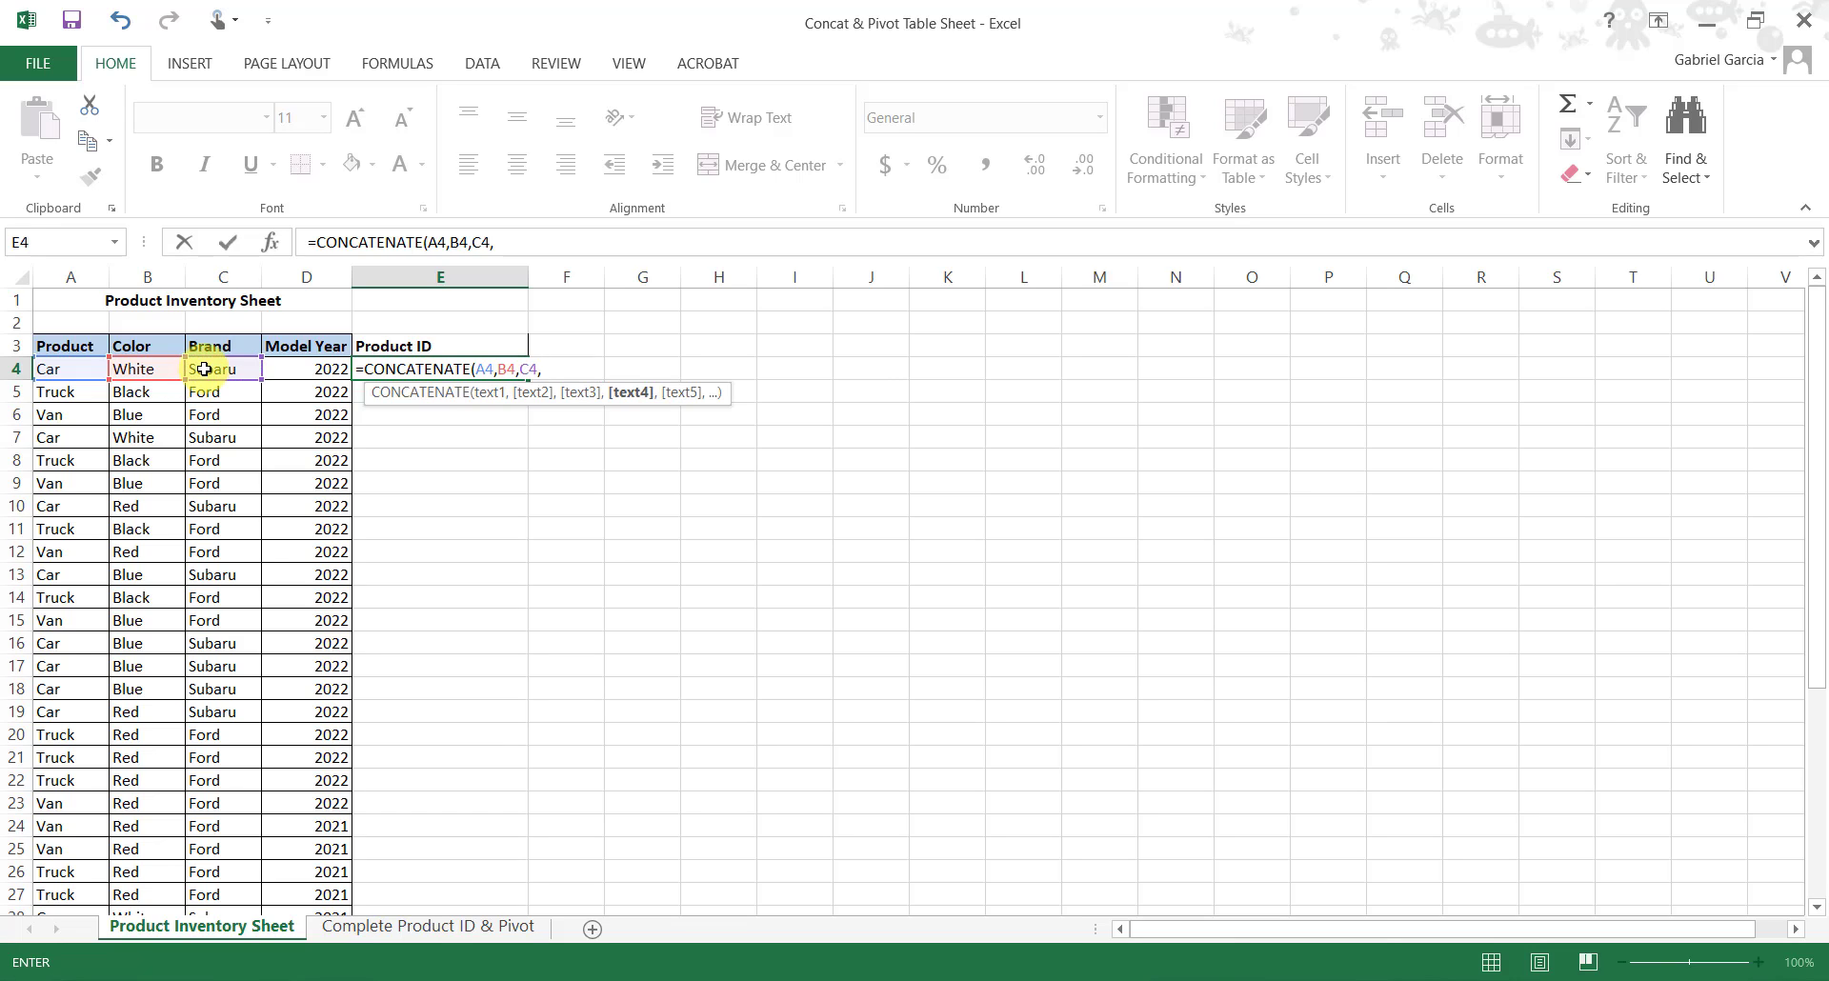
{"action": "left_click", "coordinate": [290, 368]}
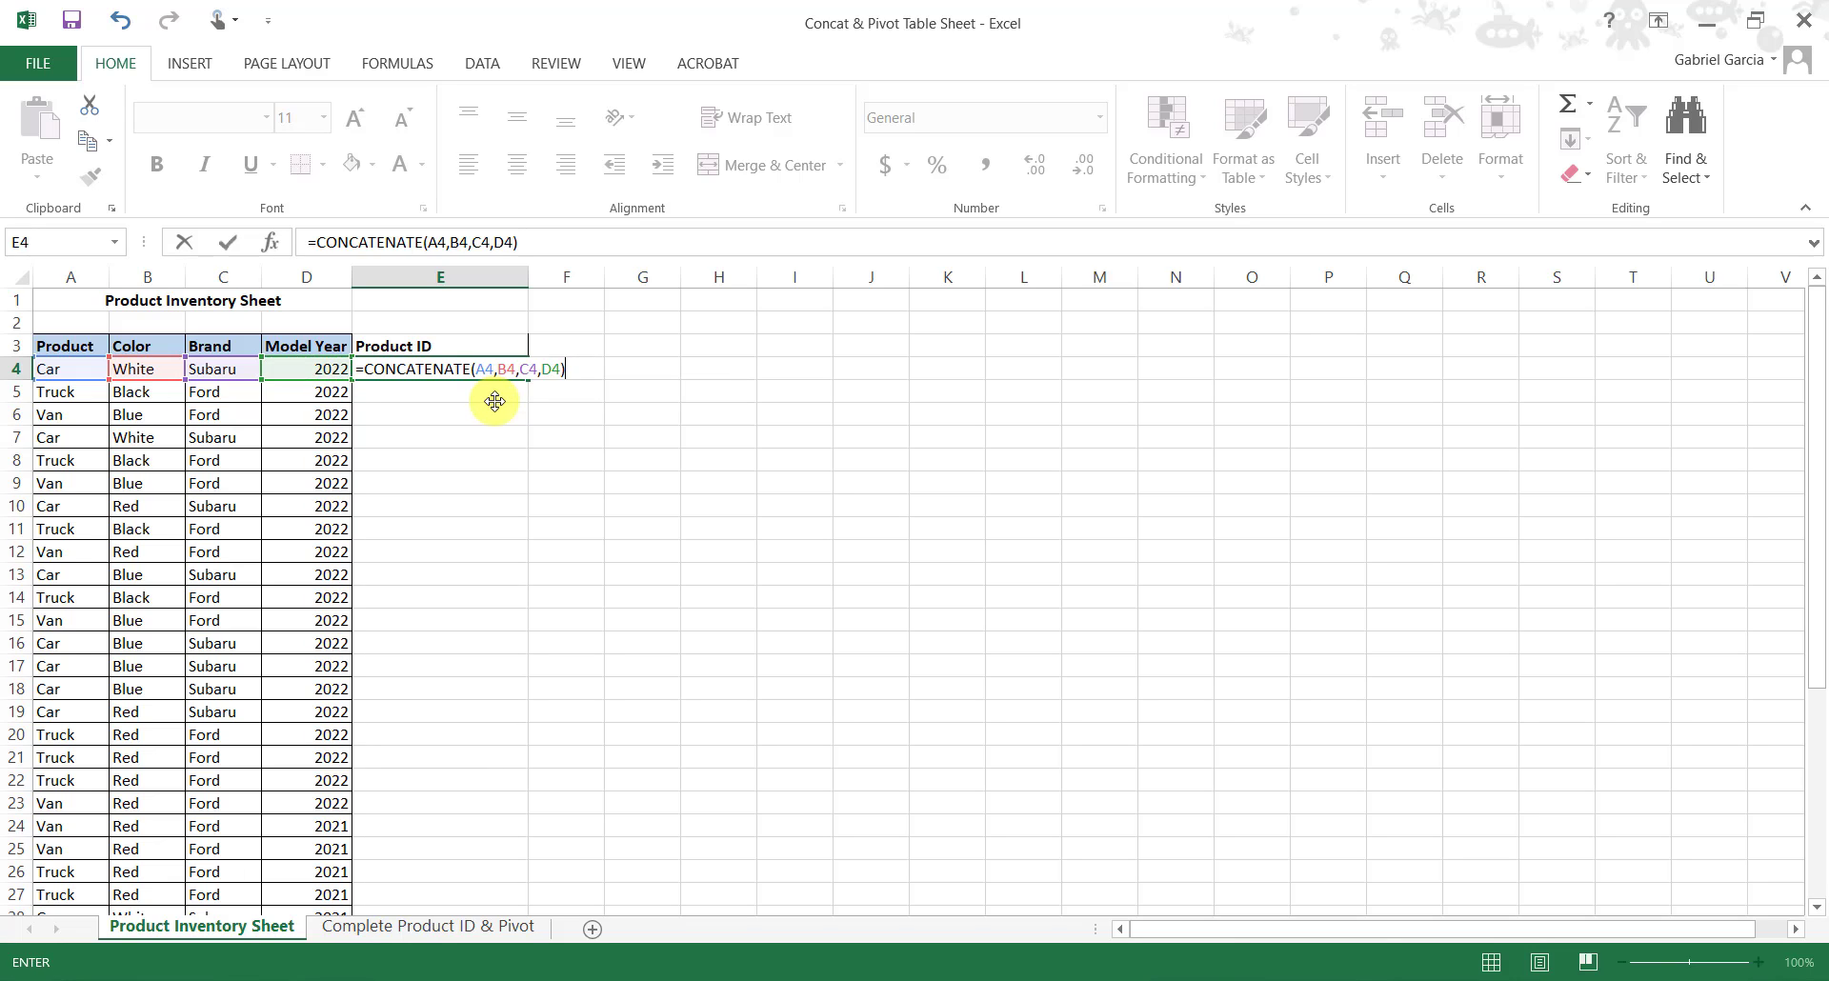
{"action": "key", "text": "Return"}
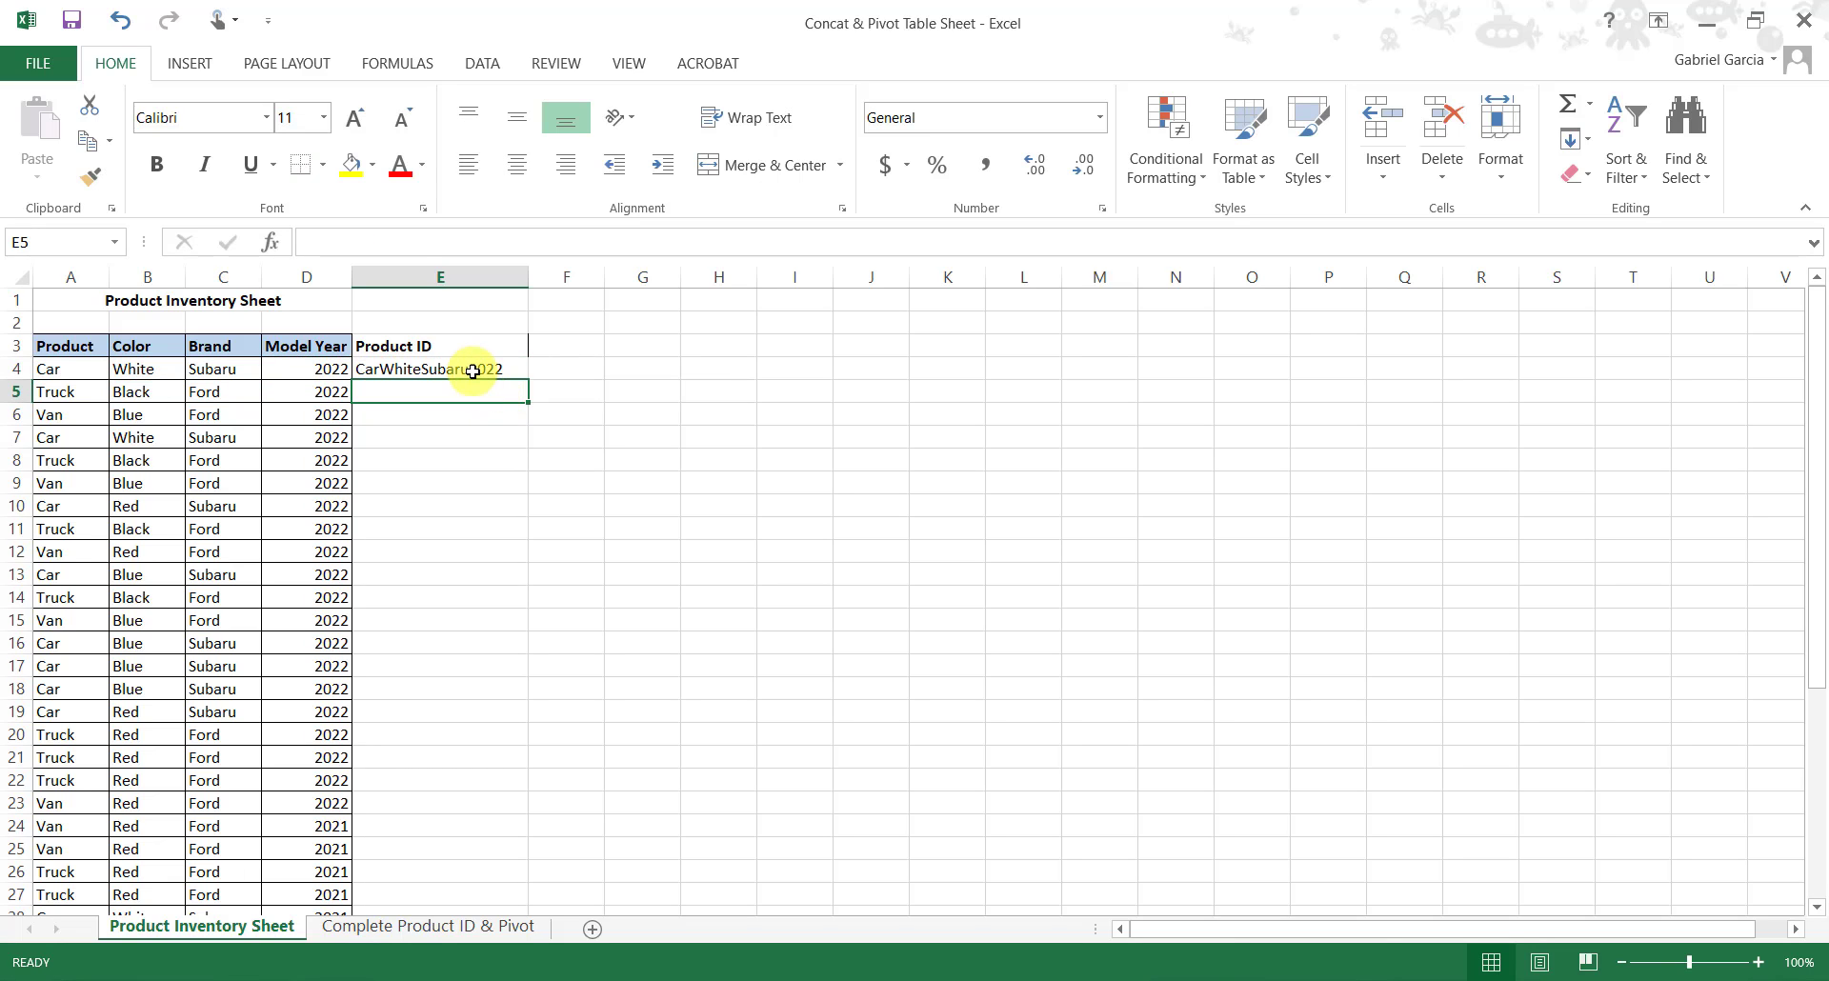
- Compare the Product ID formula in E4 with its source cells and look over the remaining inventory rows
{"action": "left_click", "coordinate": [472, 370]}
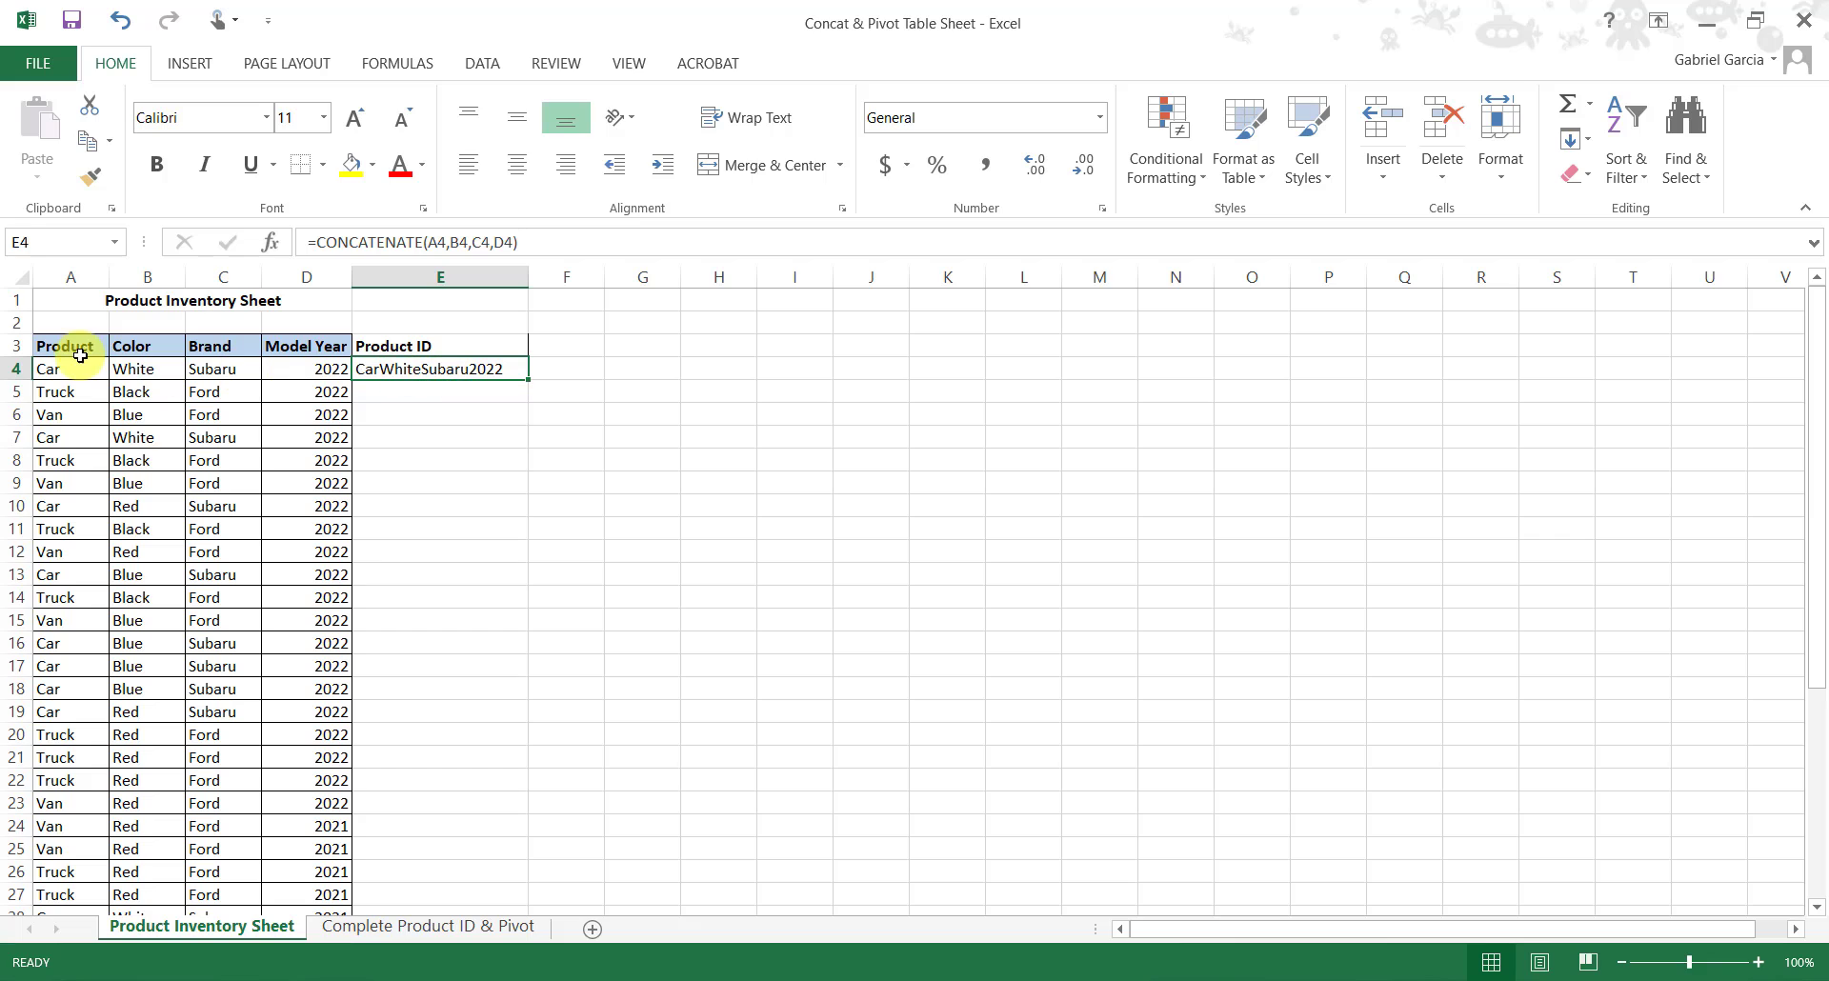
{"action": "left_click_drag", "start_coordinate": [86, 369], "coordinate": [272, 386]}
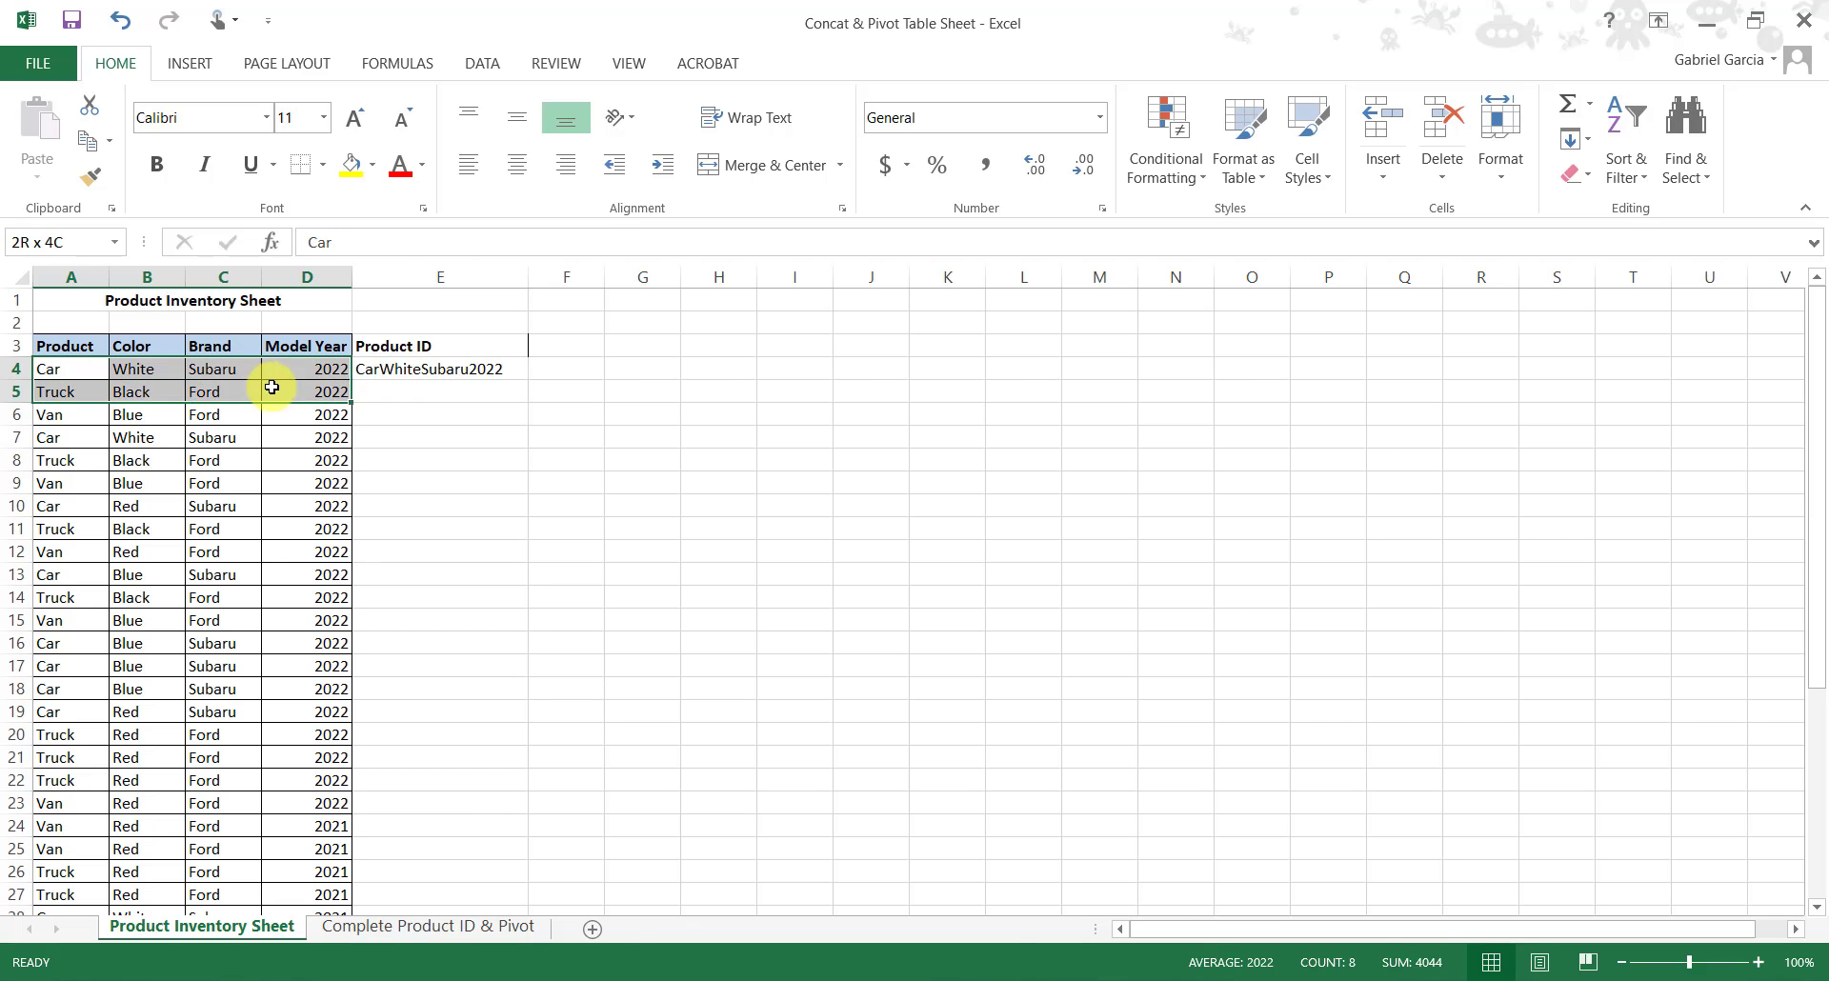
{"action": "left_click", "coordinate": [449, 368]}
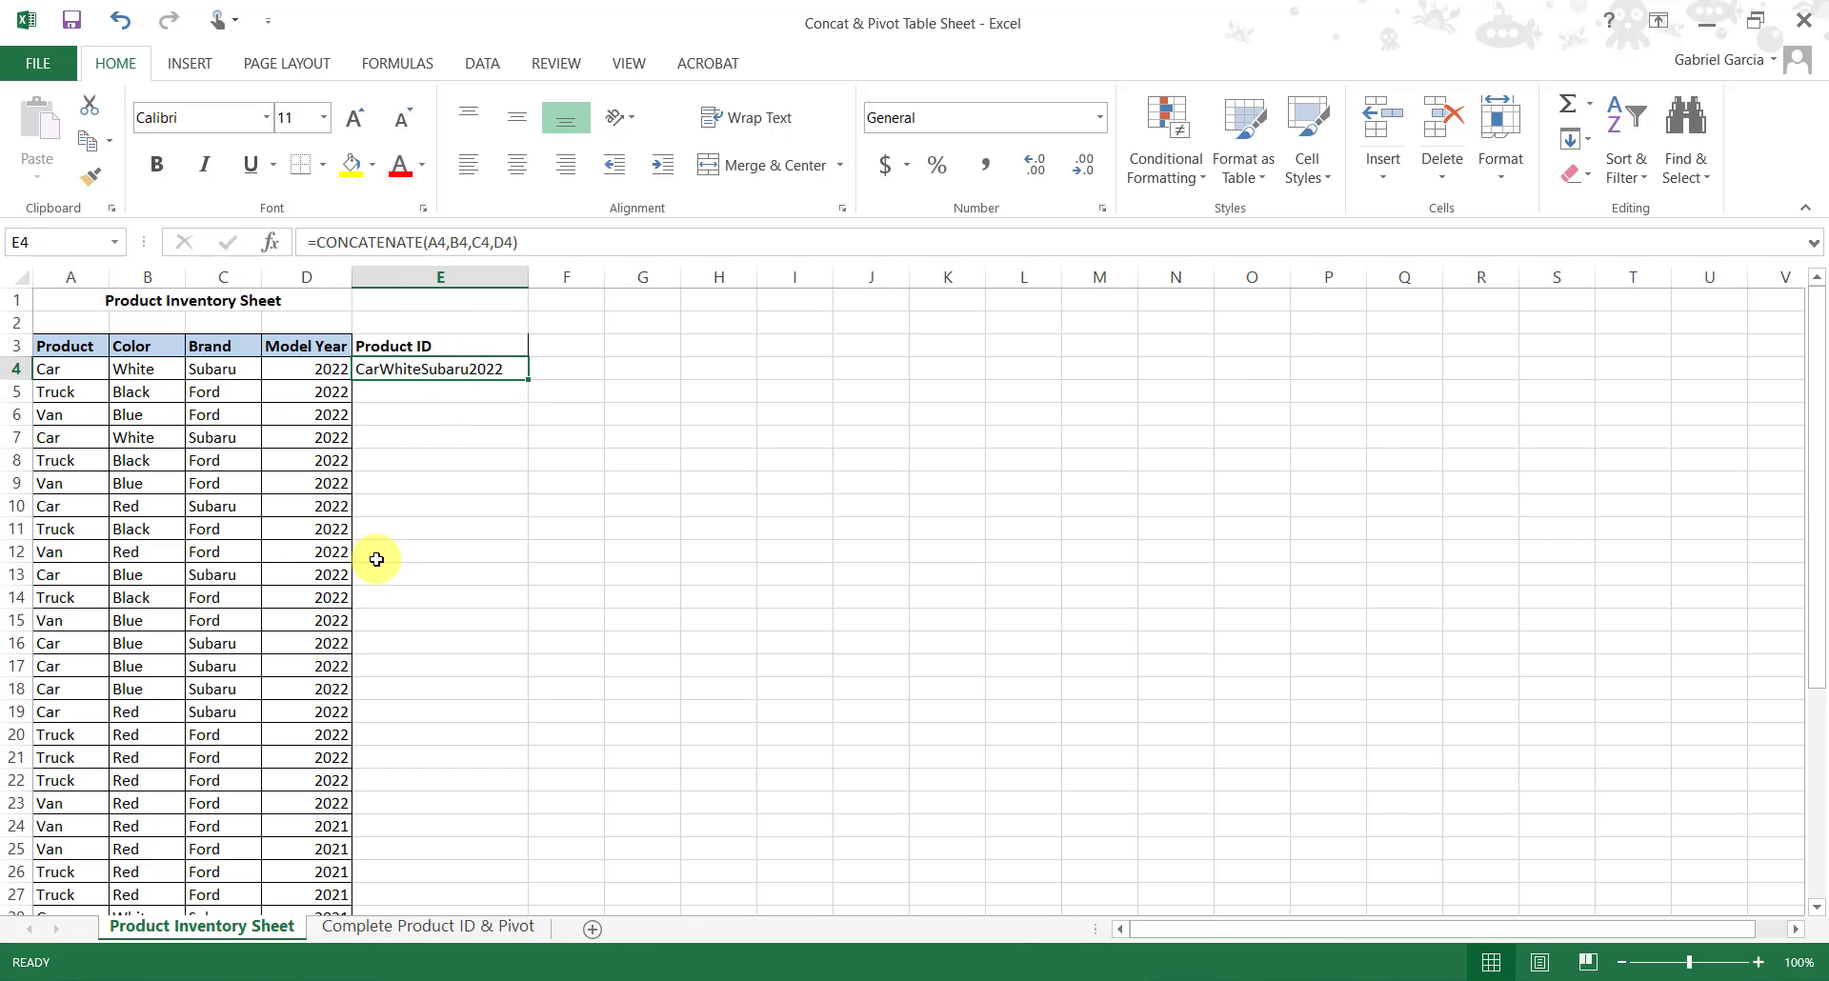
{"action": "left_click", "coordinate": [425, 400]}
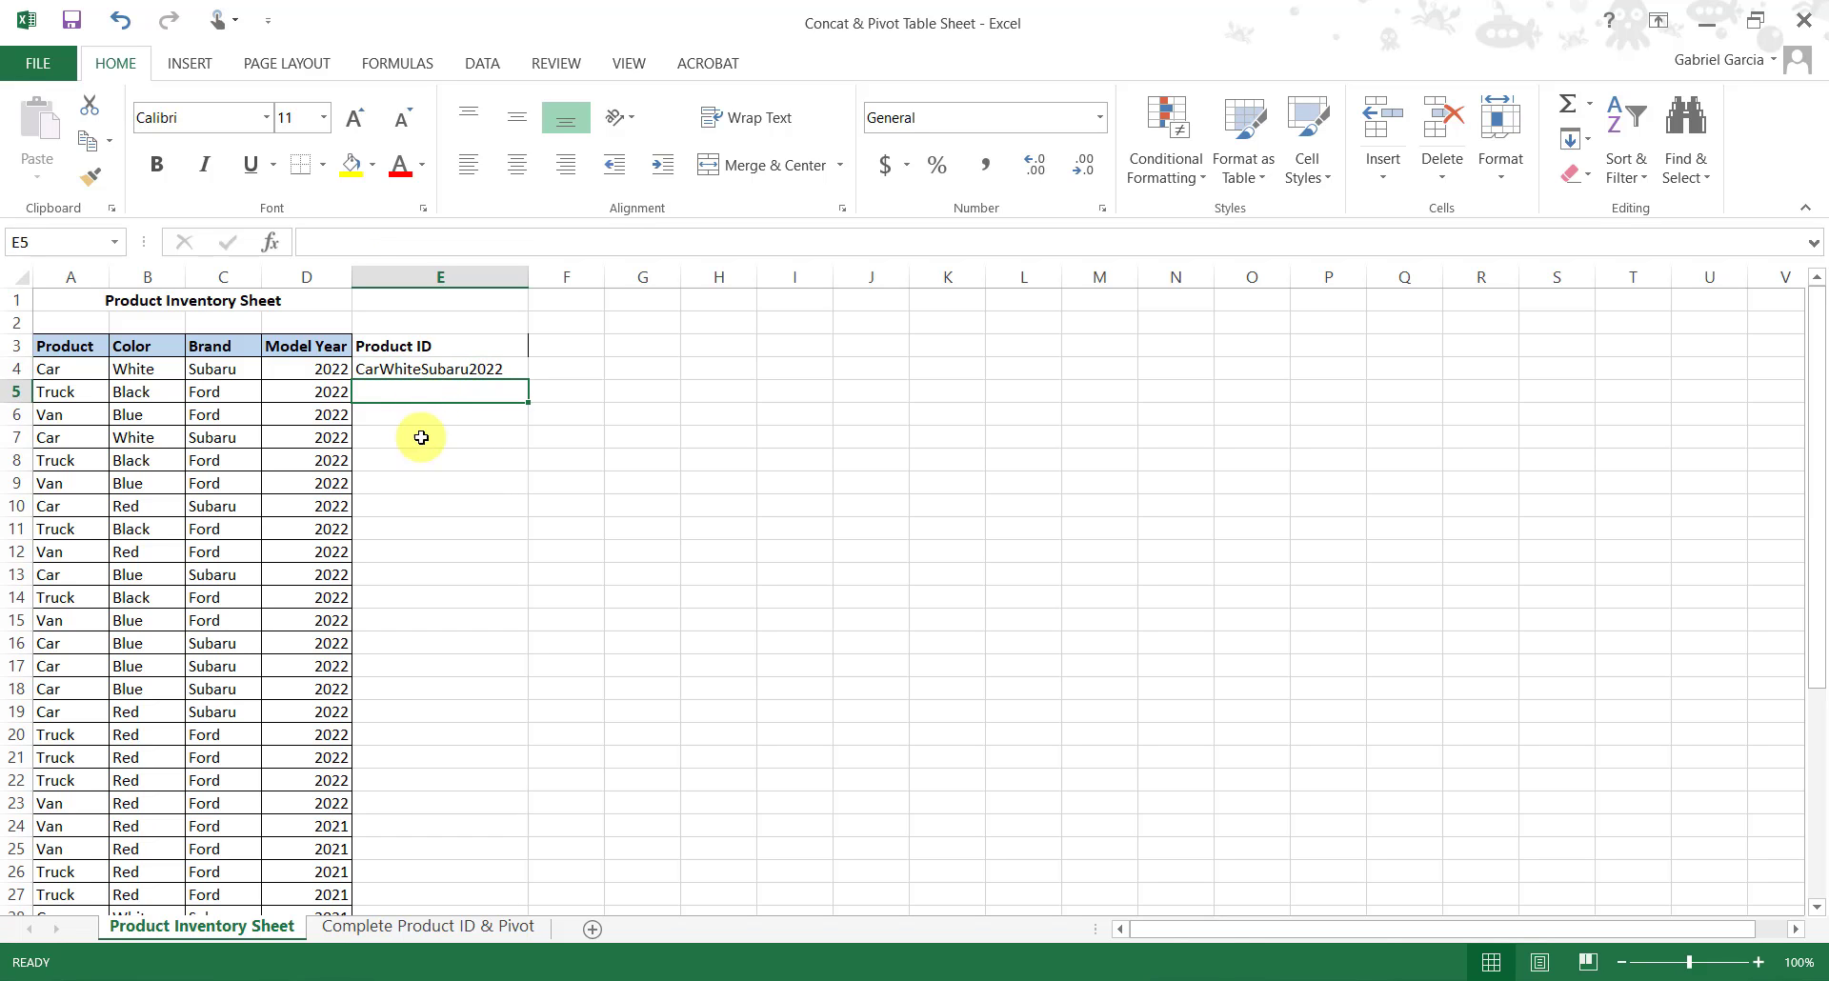
{"action": "scroll", "coordinate": [414, 505], "scroll_direction": "down", "scroll_amount": 4}
{"action": "scroll", "coordinate": [412, 558], "scroll_direction": "up", "scroll_amount": 4}
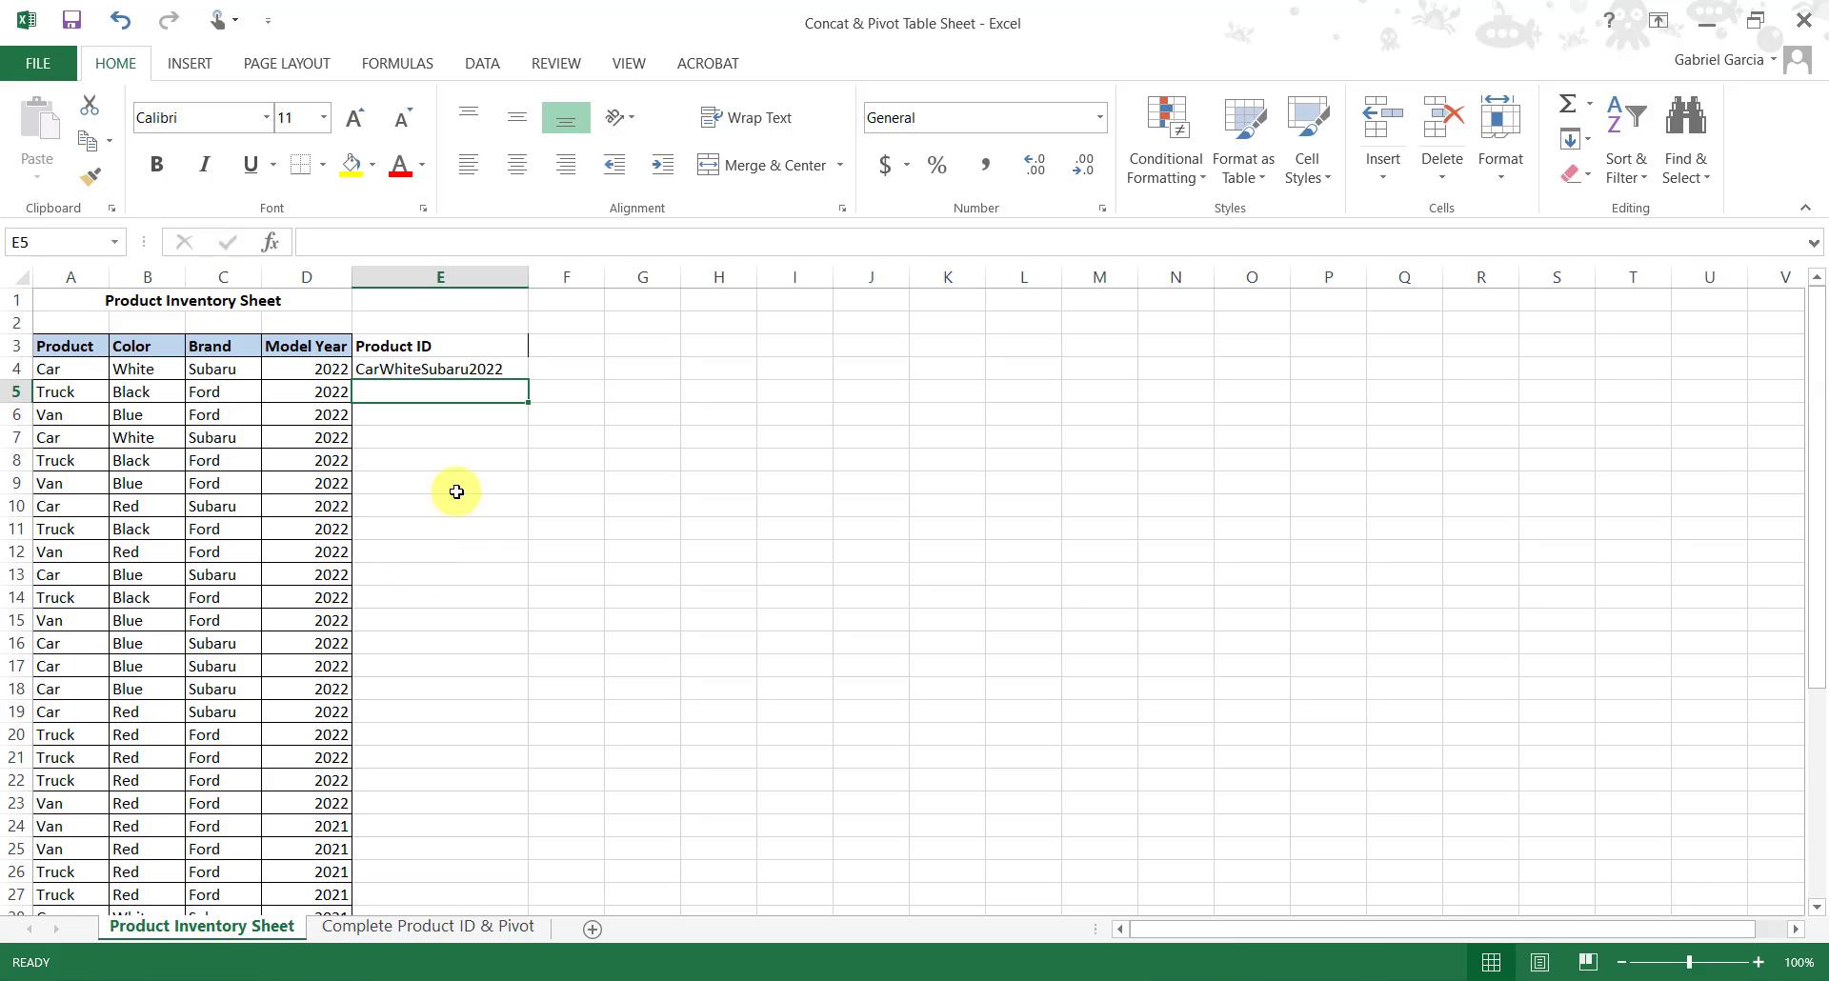
- Fill the Product ID formula from E4 down to row 37 and check the generated IDs
{"action": "left_click", "coordinate": [486, 368]}
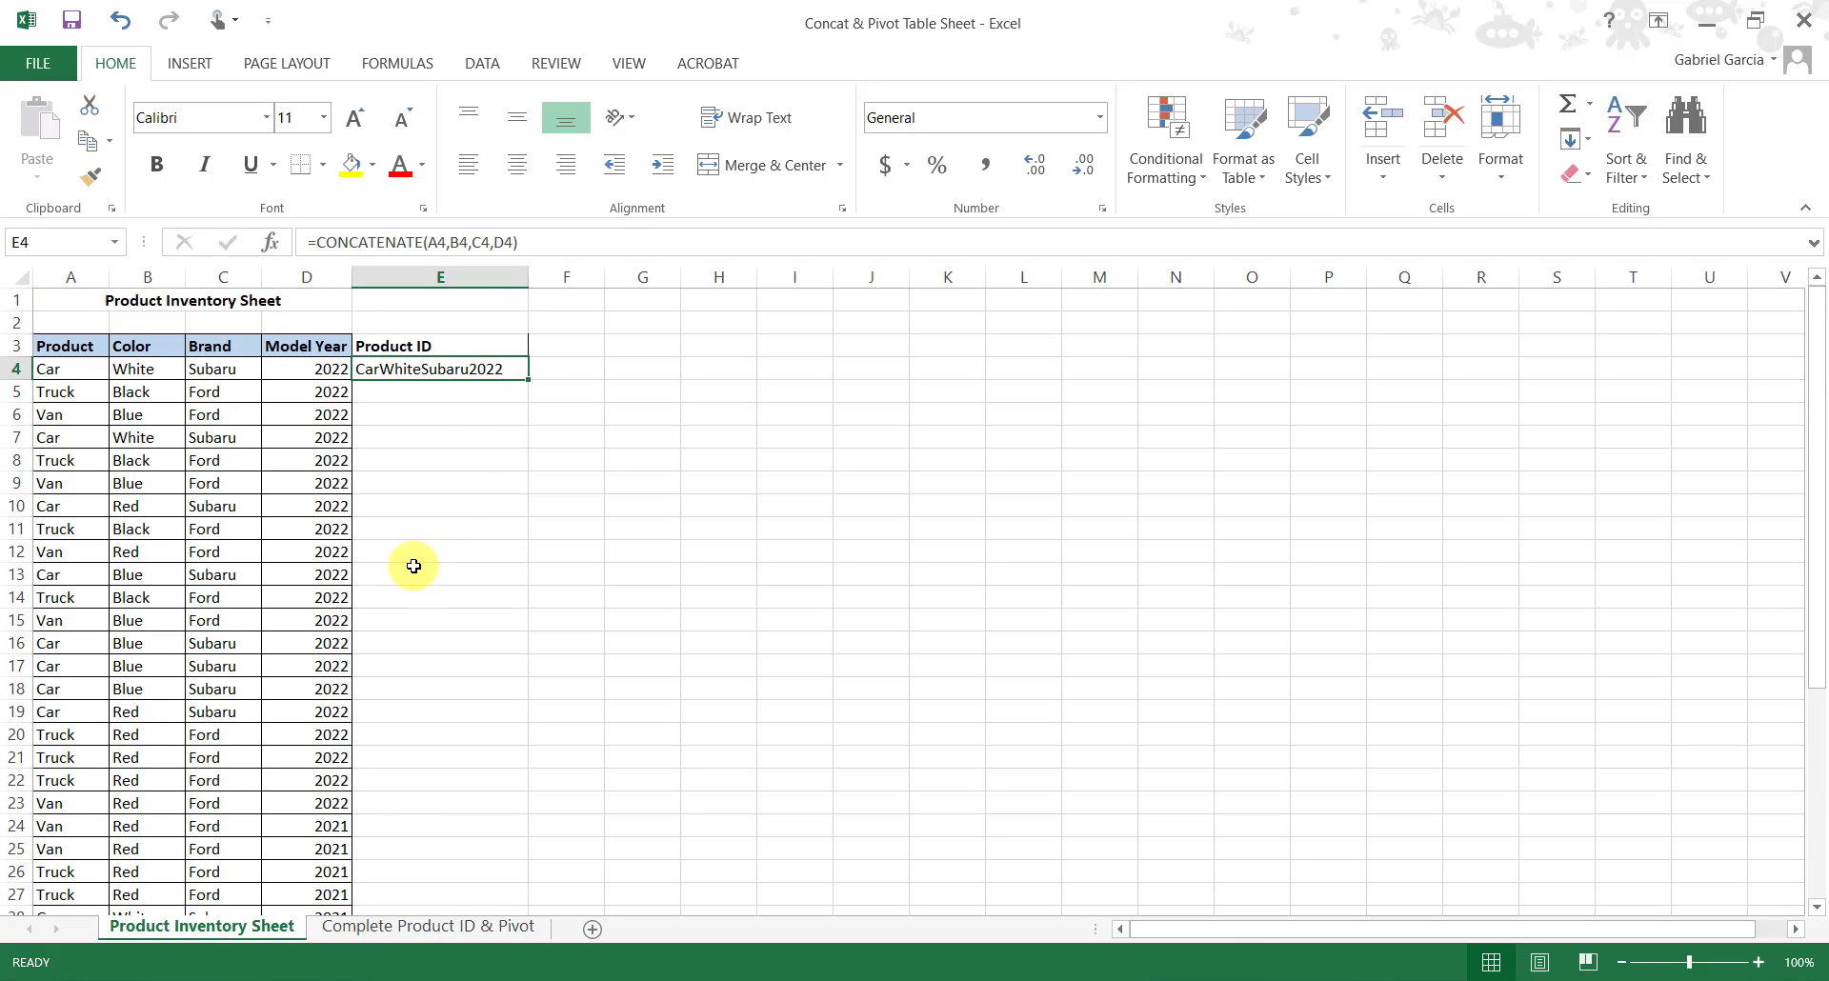
{"action": "double_click", "coordinate": [528, 379]}
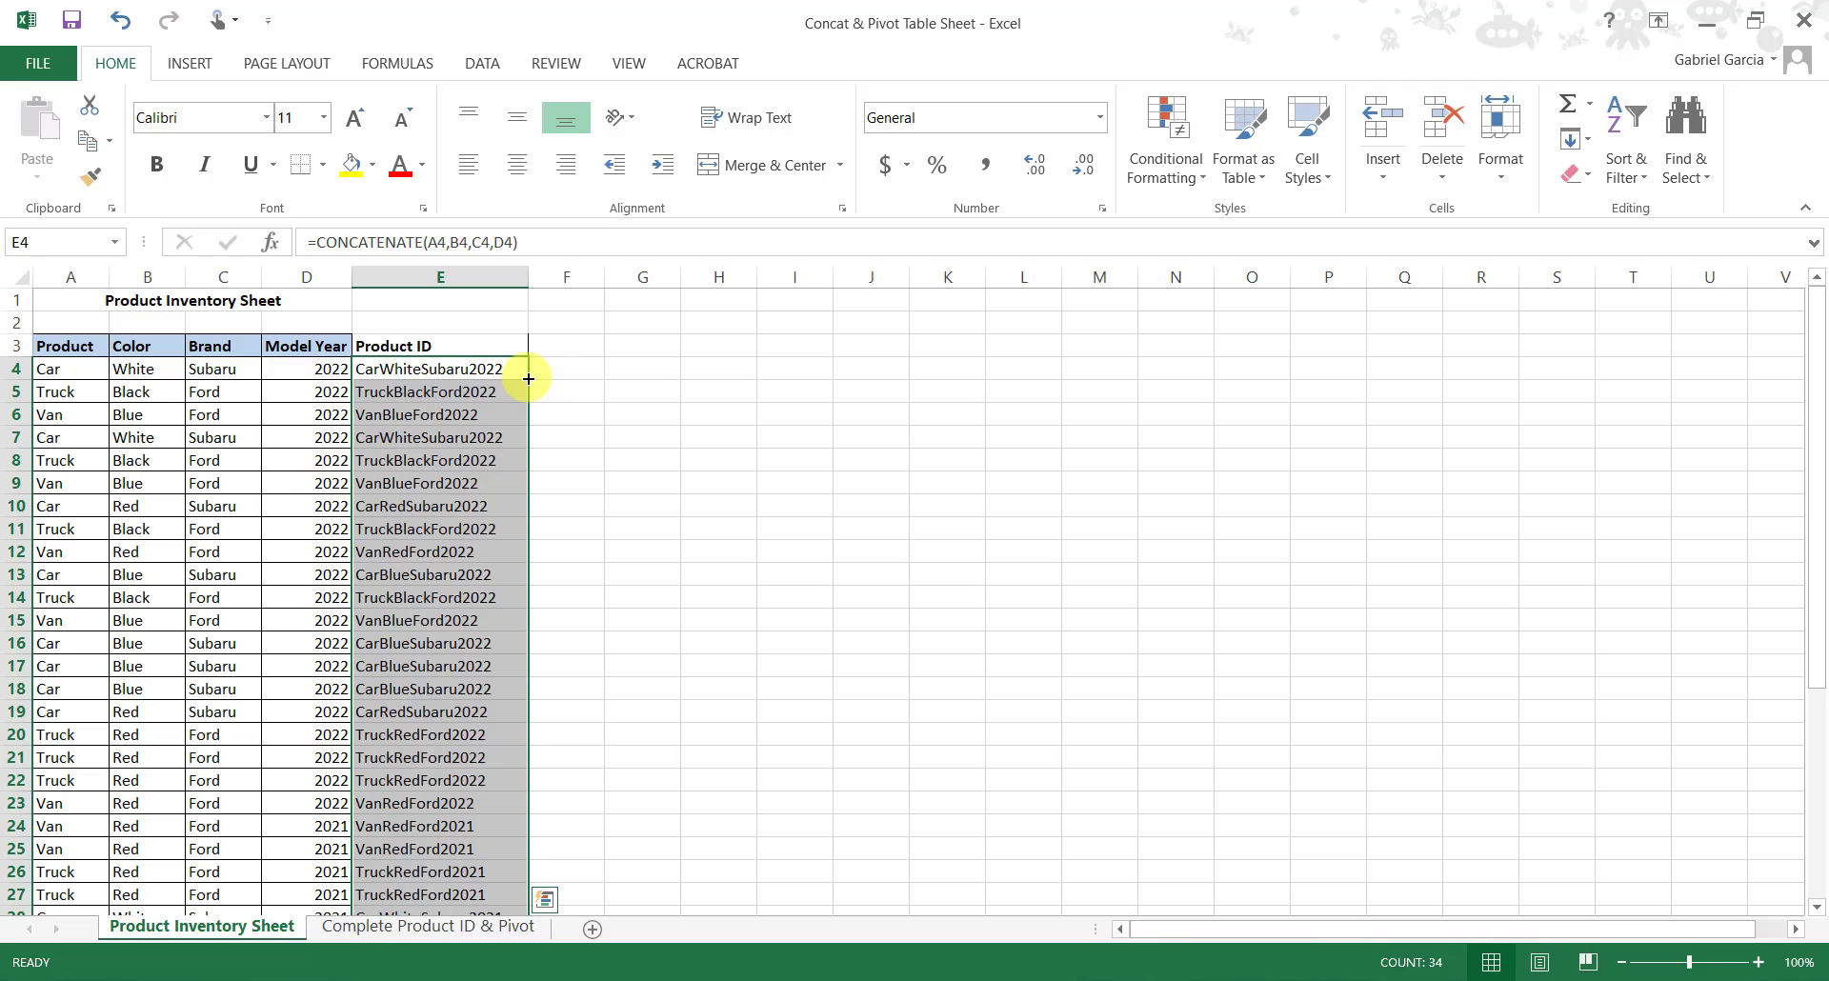
{"action": "scroll", "coordinate": [471, 400], "scroll_direction": "down", "scroll_amount": 1}
{"action": "scroll", "coordinate": [471, 400], "scroll_direction": "down", "scroll_amount": 6}
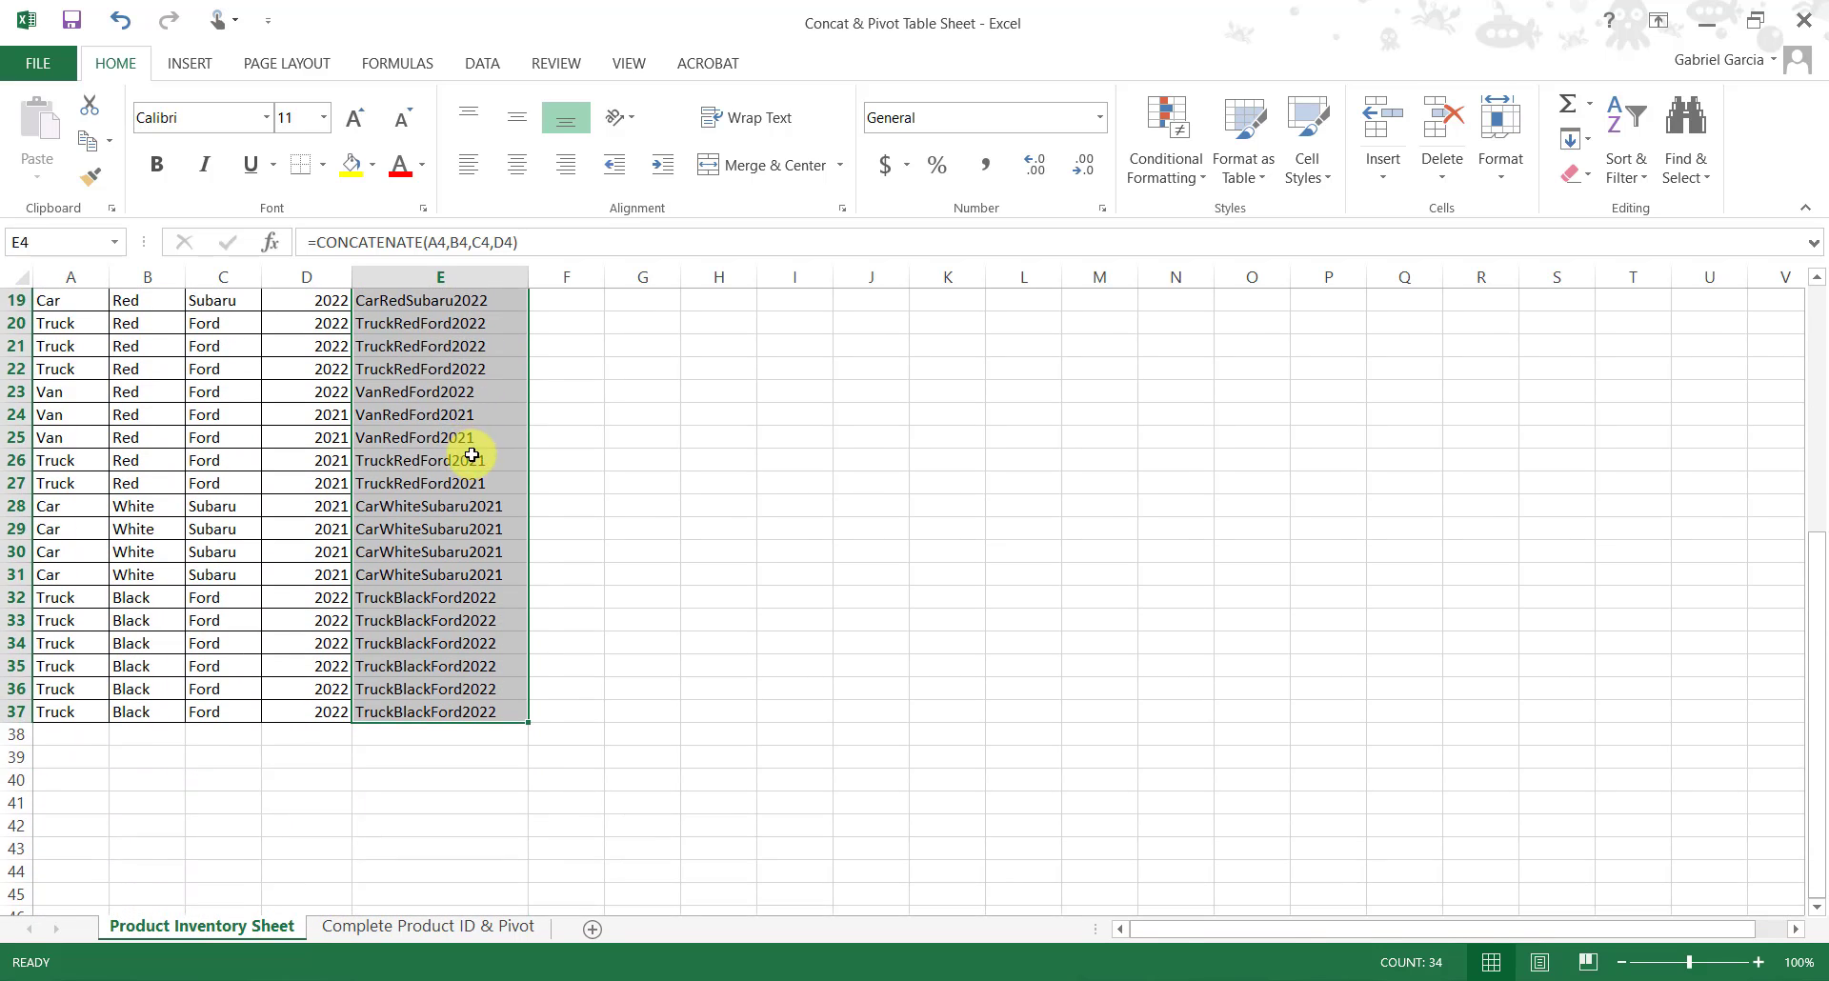
{"action": "scroll", "coordinate": [470, 424], "scroll_direction": "up", "scroll_amount": 6}
{"action": "scroll", "coordinate": [471, 448], "scroll_direction": "up", "scroll_amount": 1}
{"action": "left_click", "coordinate": [457, 343]}
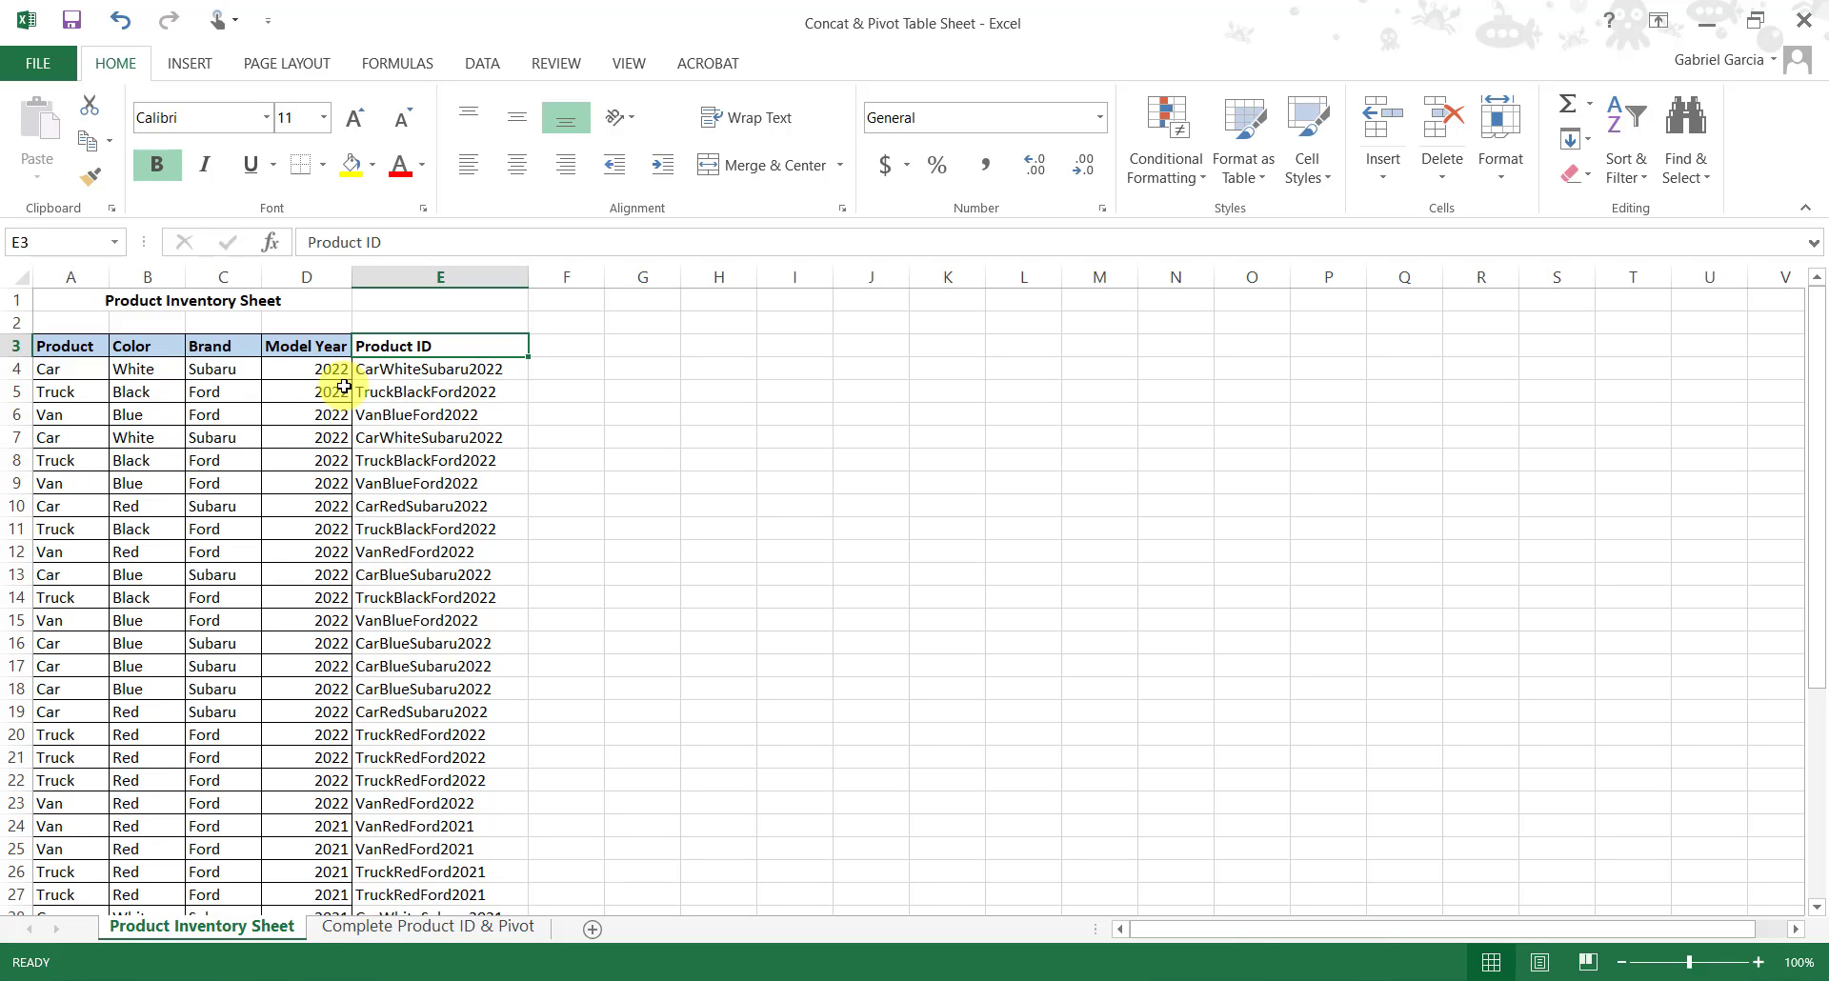
{"action": "left_click", "coordinate": [725, 344]}
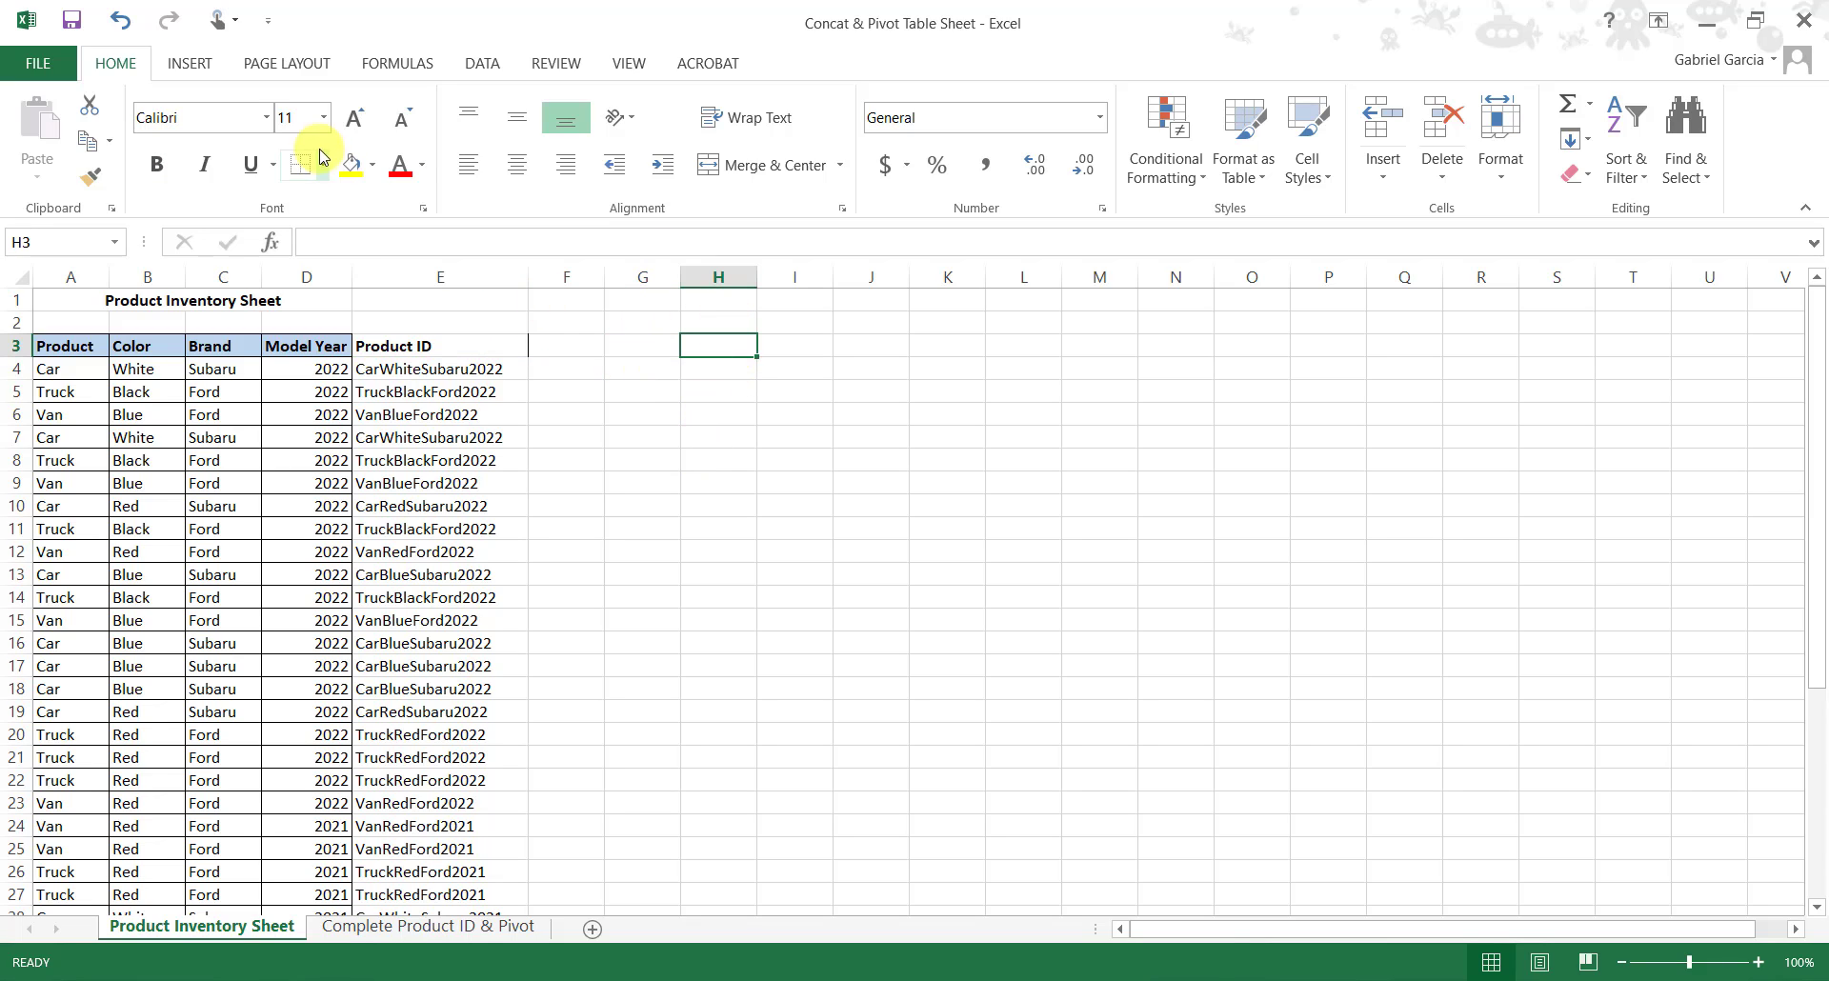
- Insert a PivotTable at cell H3 of the existing Product Inventory Sheet, using the Product ID range E3:E37 as its source
{"action": "left_click", "coordinate": [193, 75]}
{"action": "left_click", "coordinate": [33, 139]}
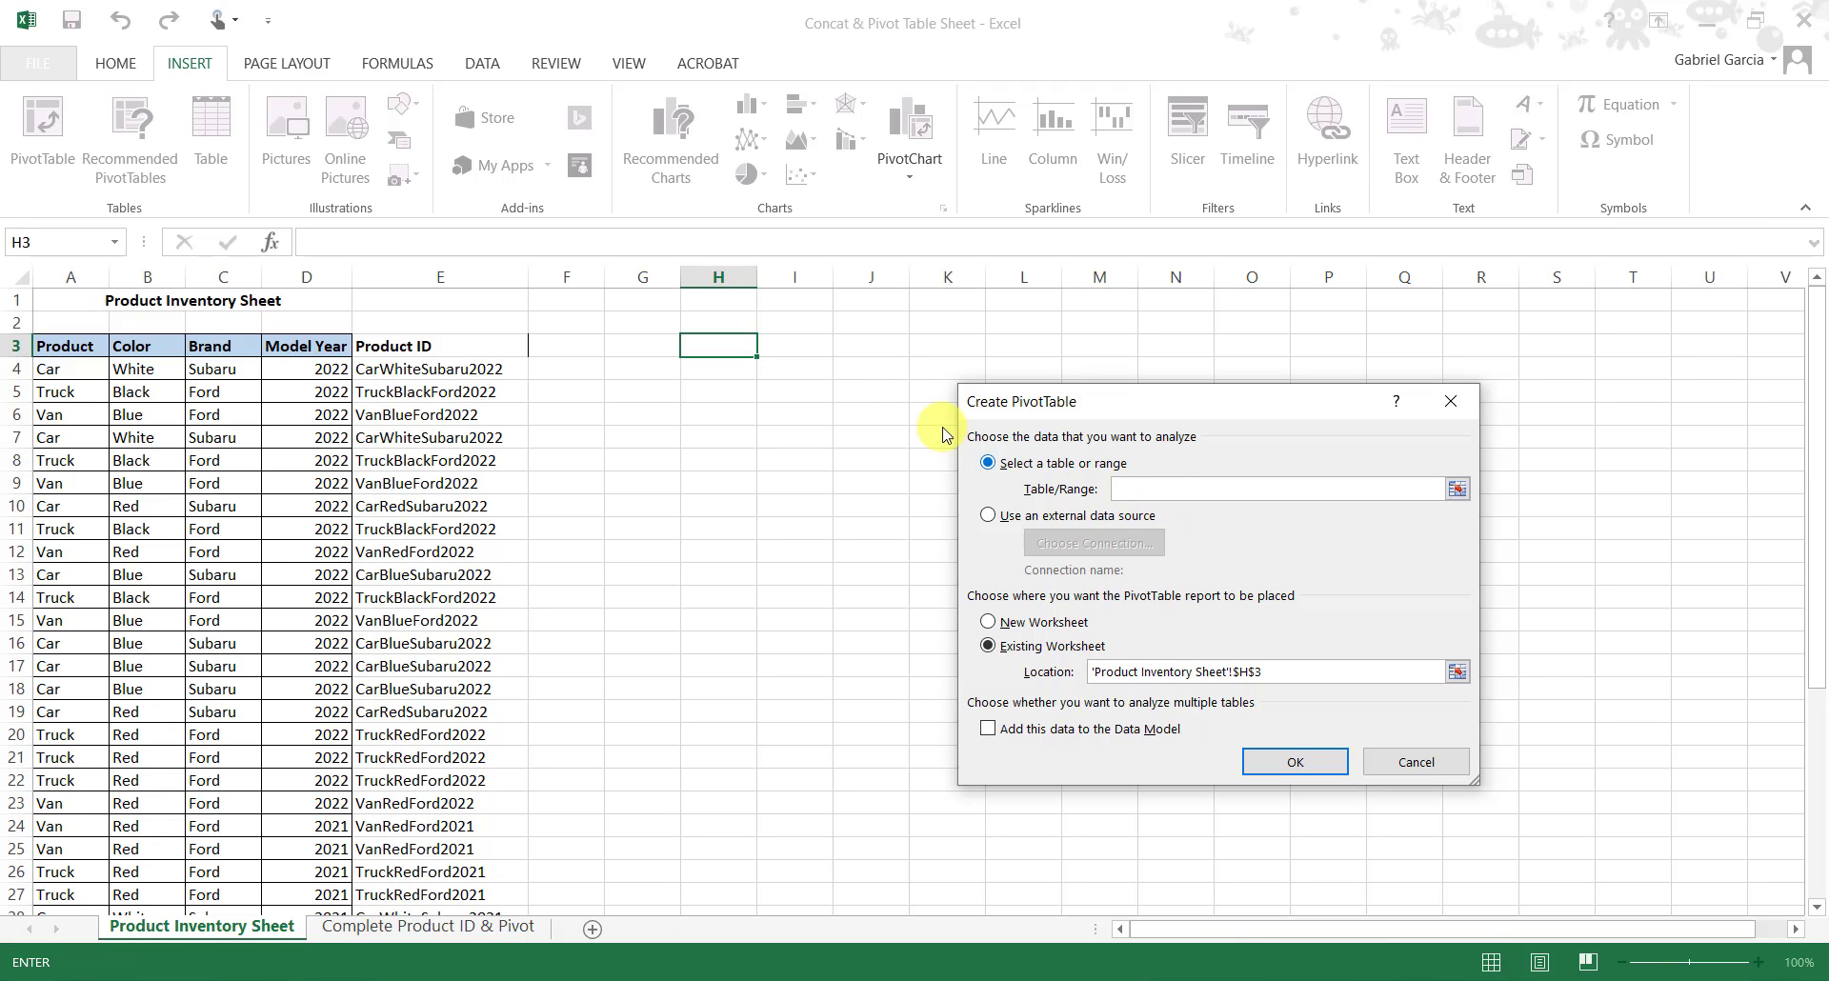
{"action": "left_click", "coordinate": [443, 343]}
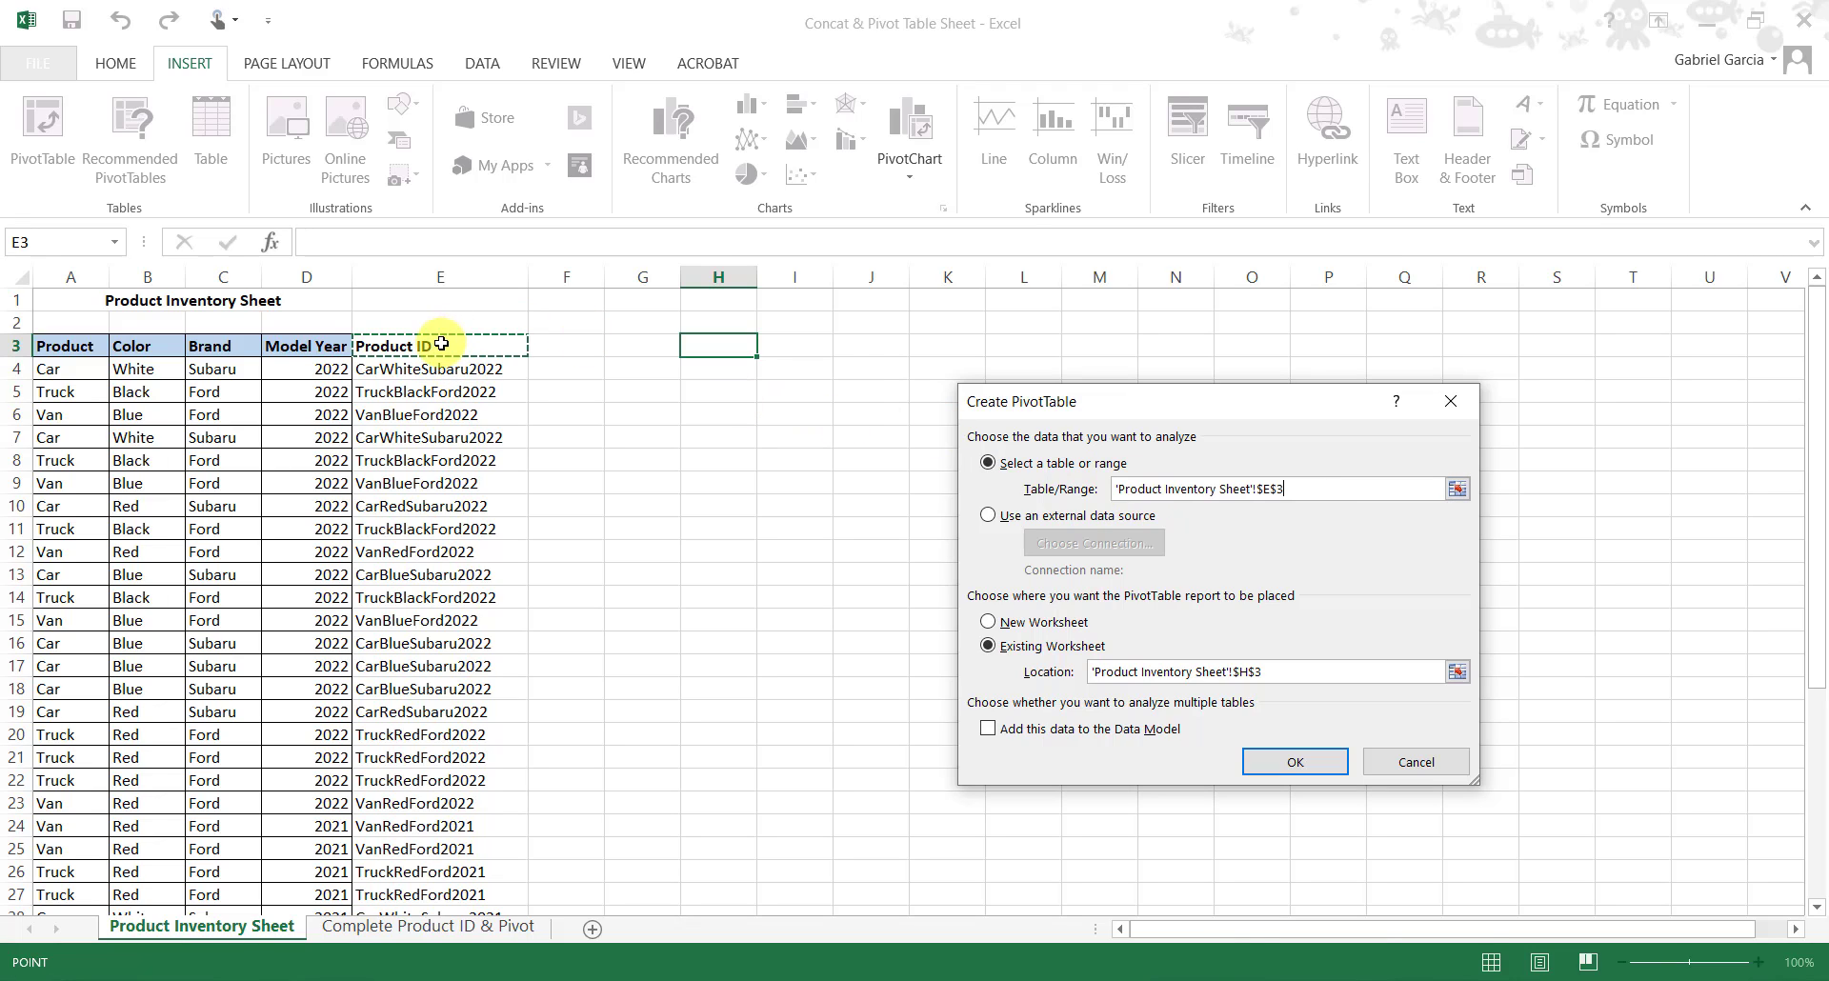
{"action": "left_click_drag", "start_coordinate": [443, 345], "coordinate": [397, 786]}
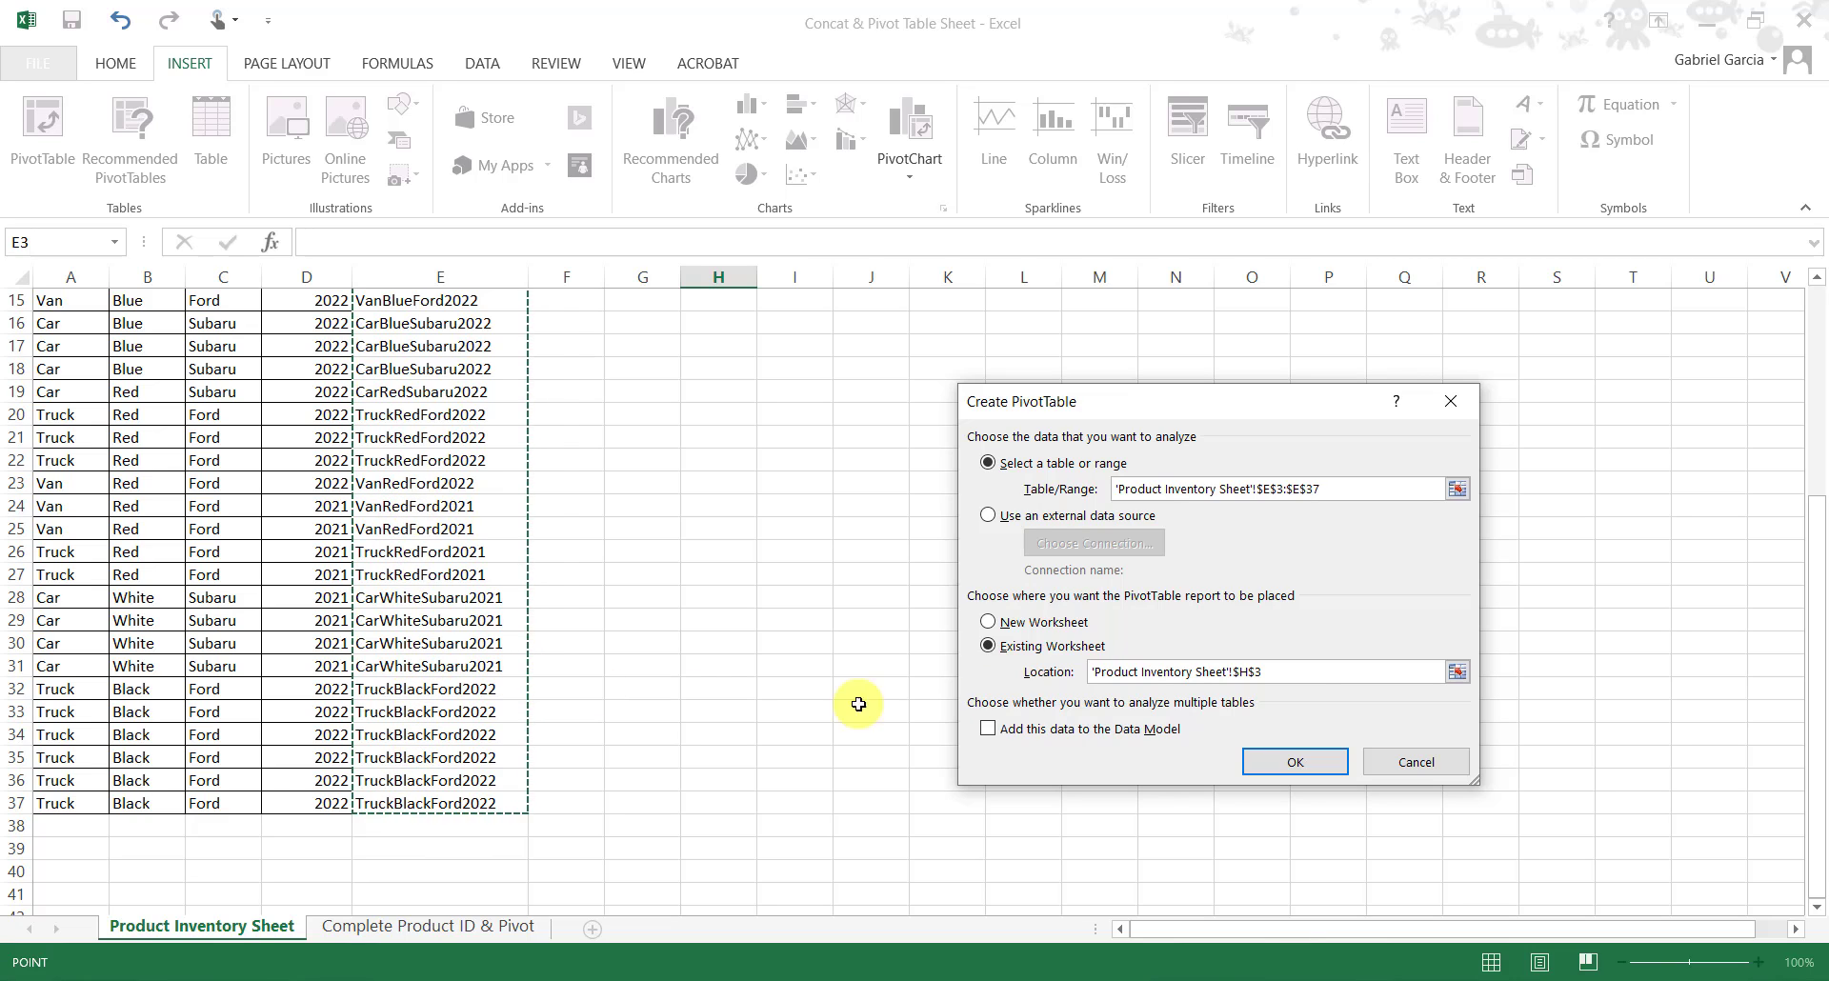
{"action": "left_click", "coordinate": [1295, 762]}
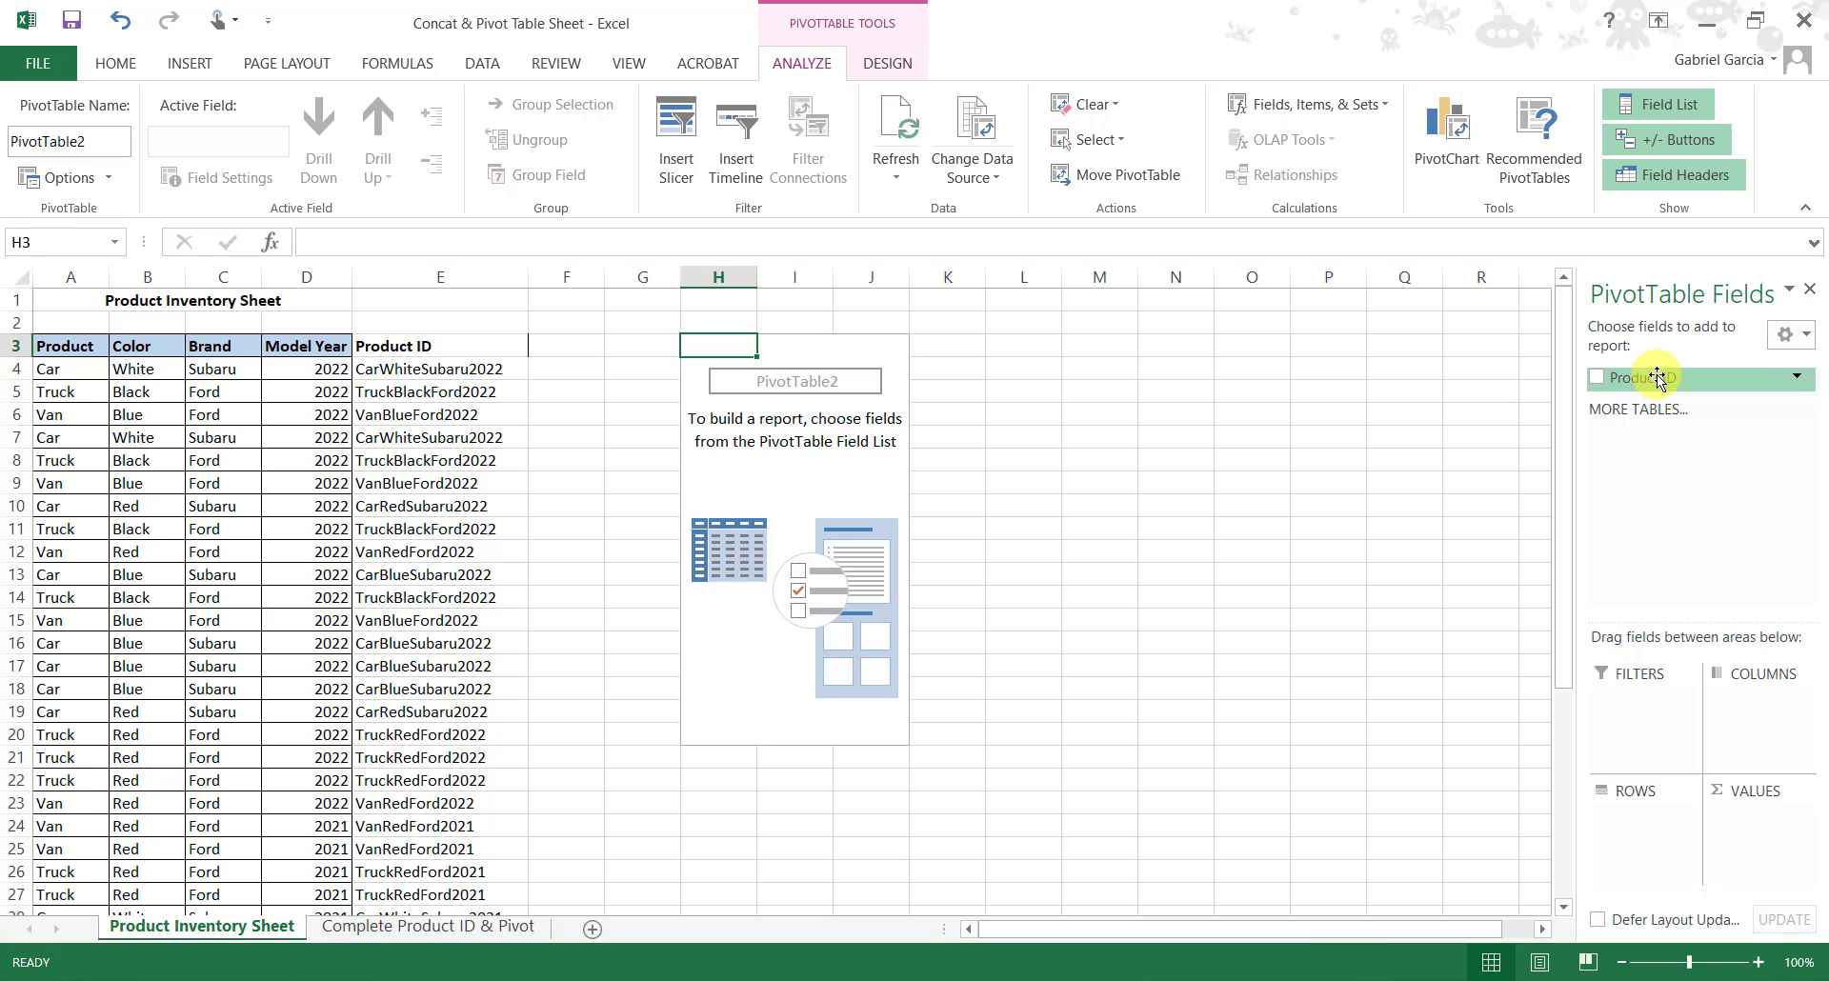
- Add the Product ID field to both the rows and the values of the PivotTable to count each product
{"action": "left_click_drag", "start_coordinate": [1657, 377], "coordinate": [1631, 838]}
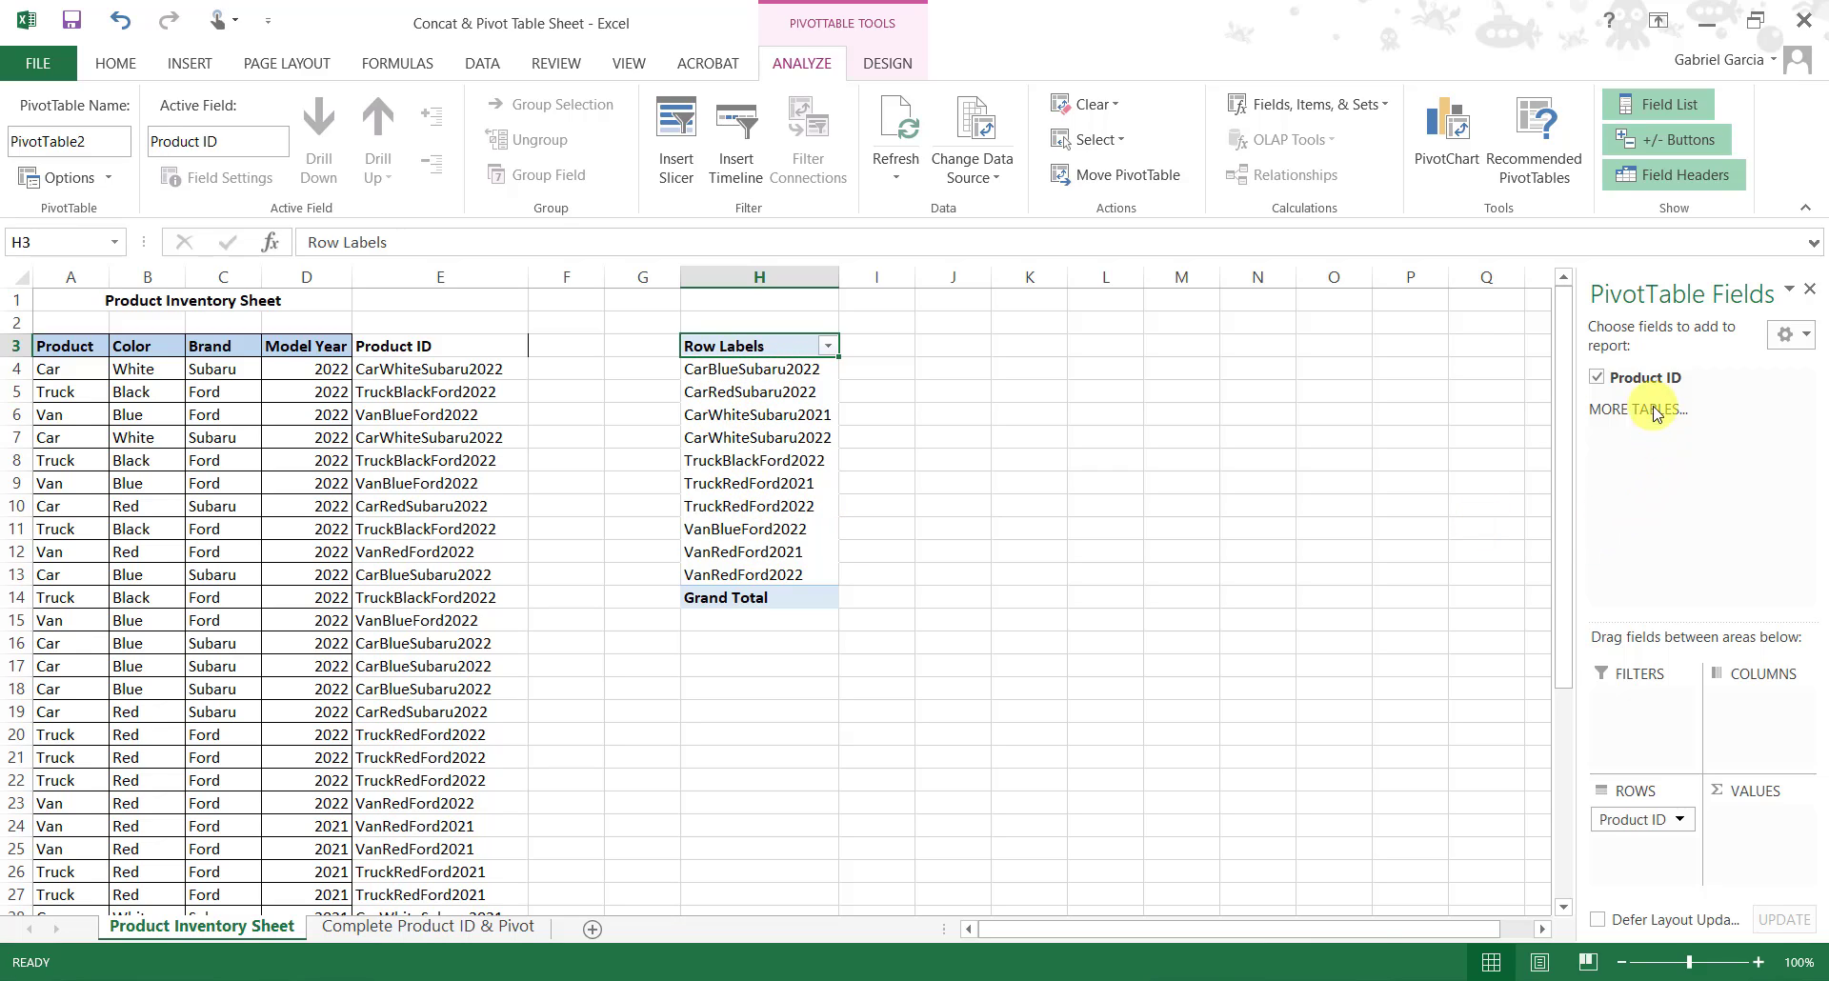
{"action": "left_click_drag", "start_coordinate": [1632, 380], "coordinate": [1749, 842]}
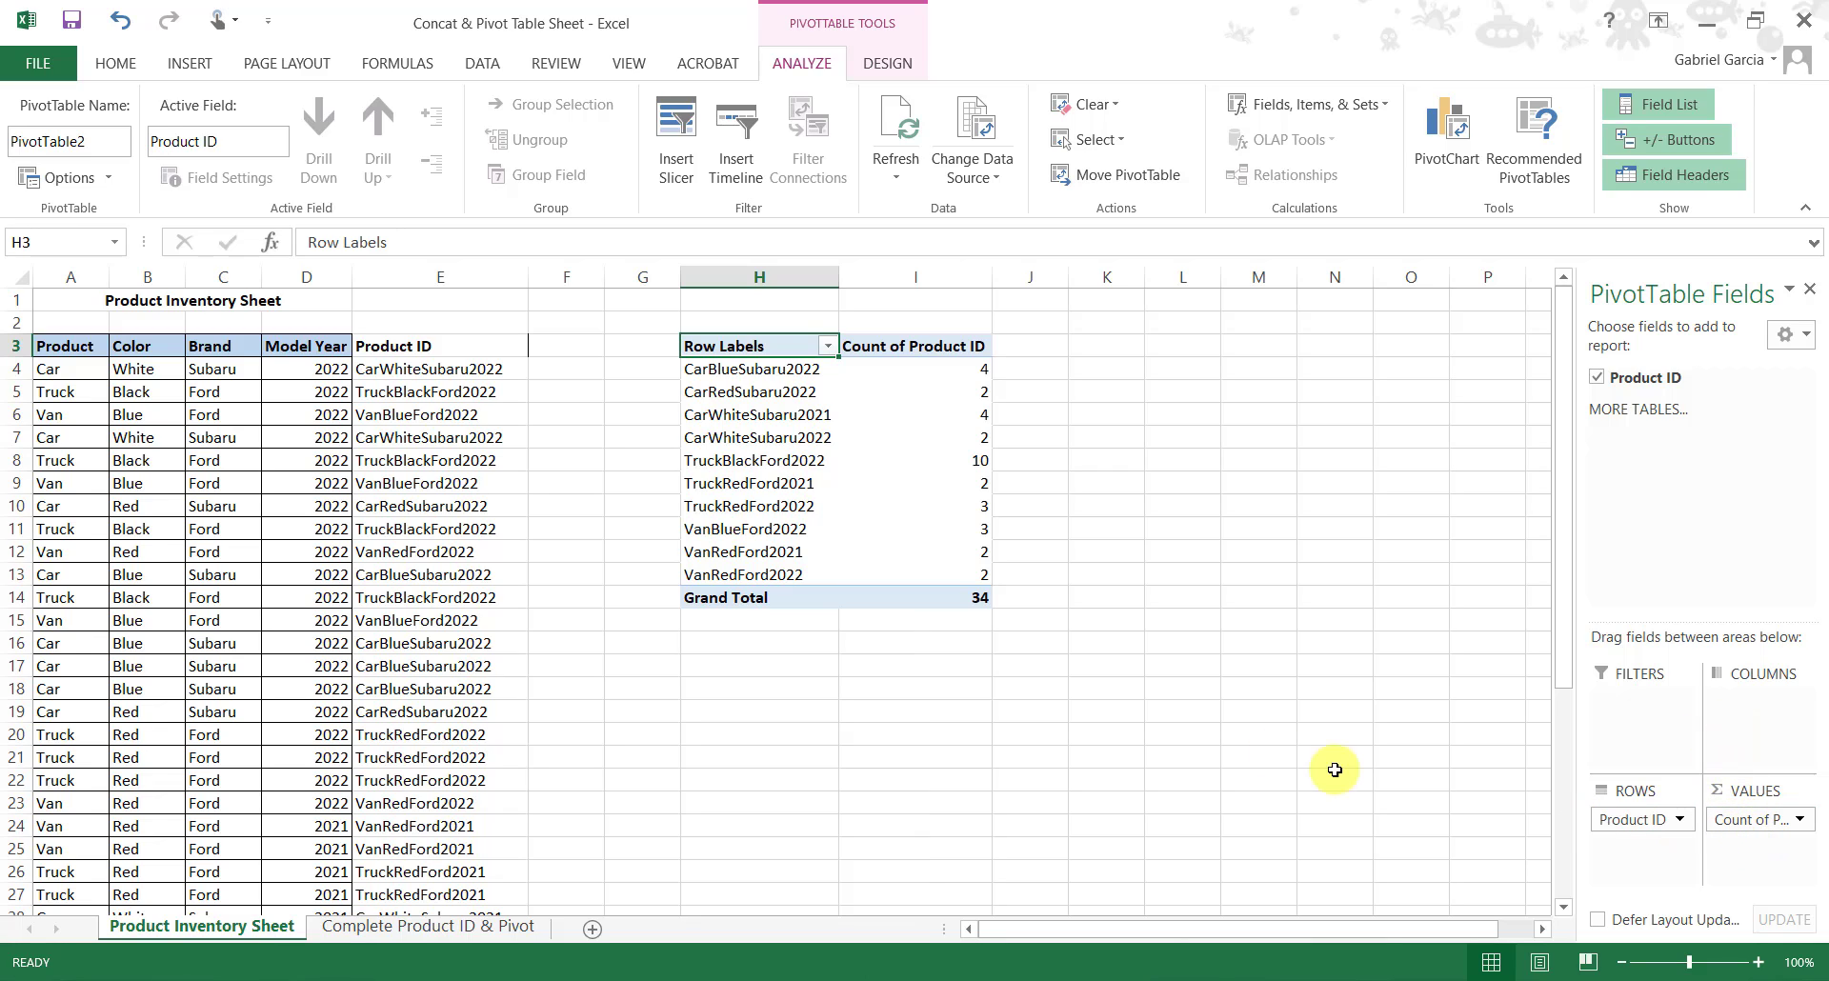
- Examine the PivotTable's product labels with their counts, including the grand total and the CarBlueSubaru2022 and CarWhiteSubaru2021 rows
{"action": "left_click", "coordinate": [940, 369]}
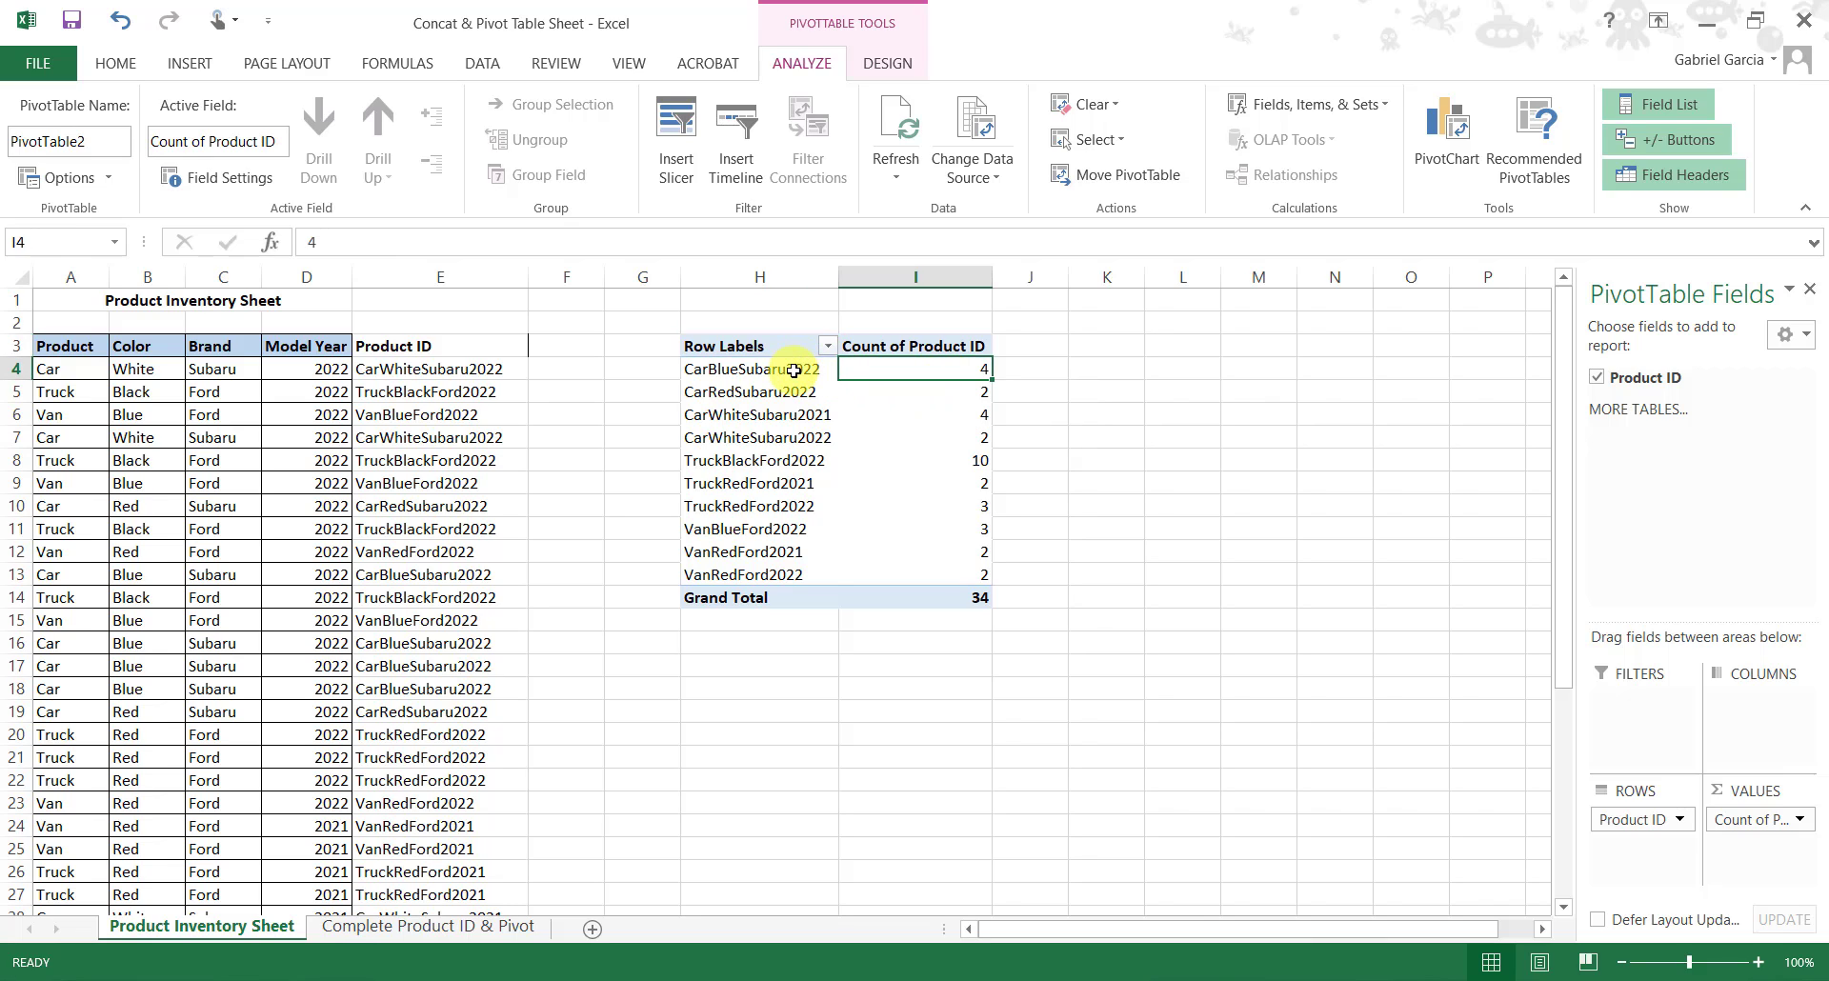
{"action": "left_click", "coordinate": [783, 382]}
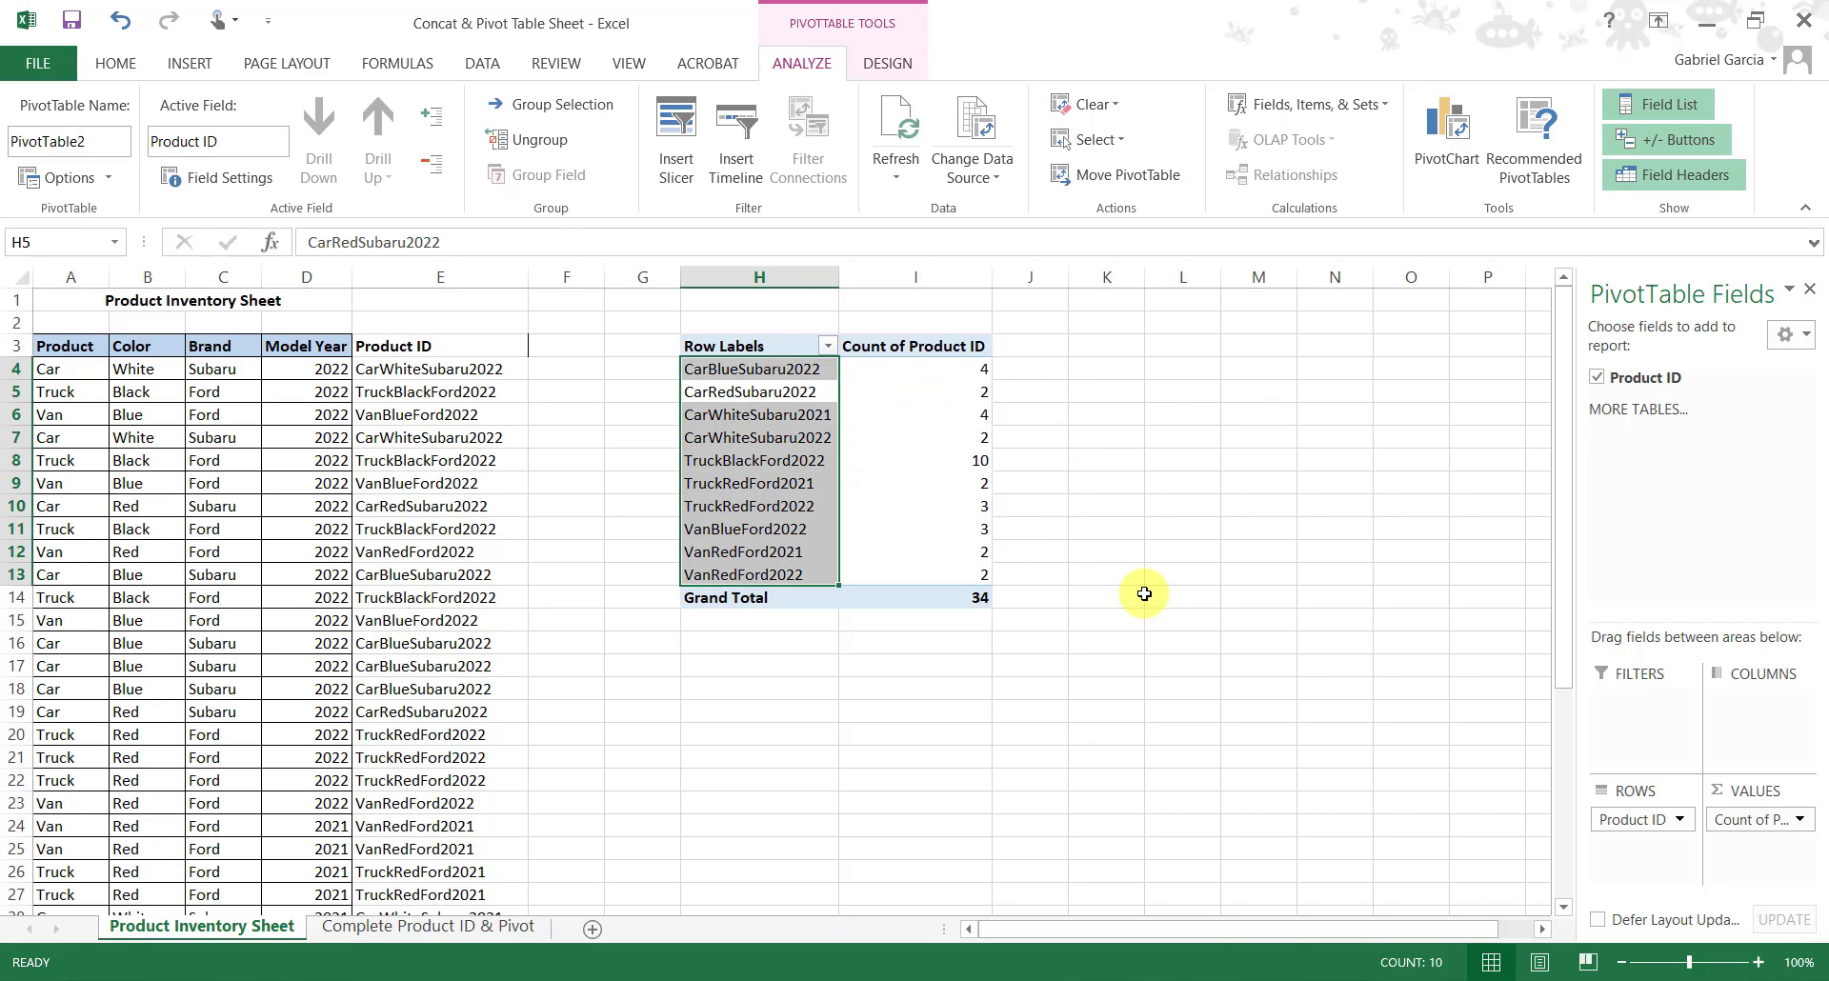
{"action": "left_click", "coordinate": [859, 409]}
{"action": "left_click", "coordinate": [918, 593]}
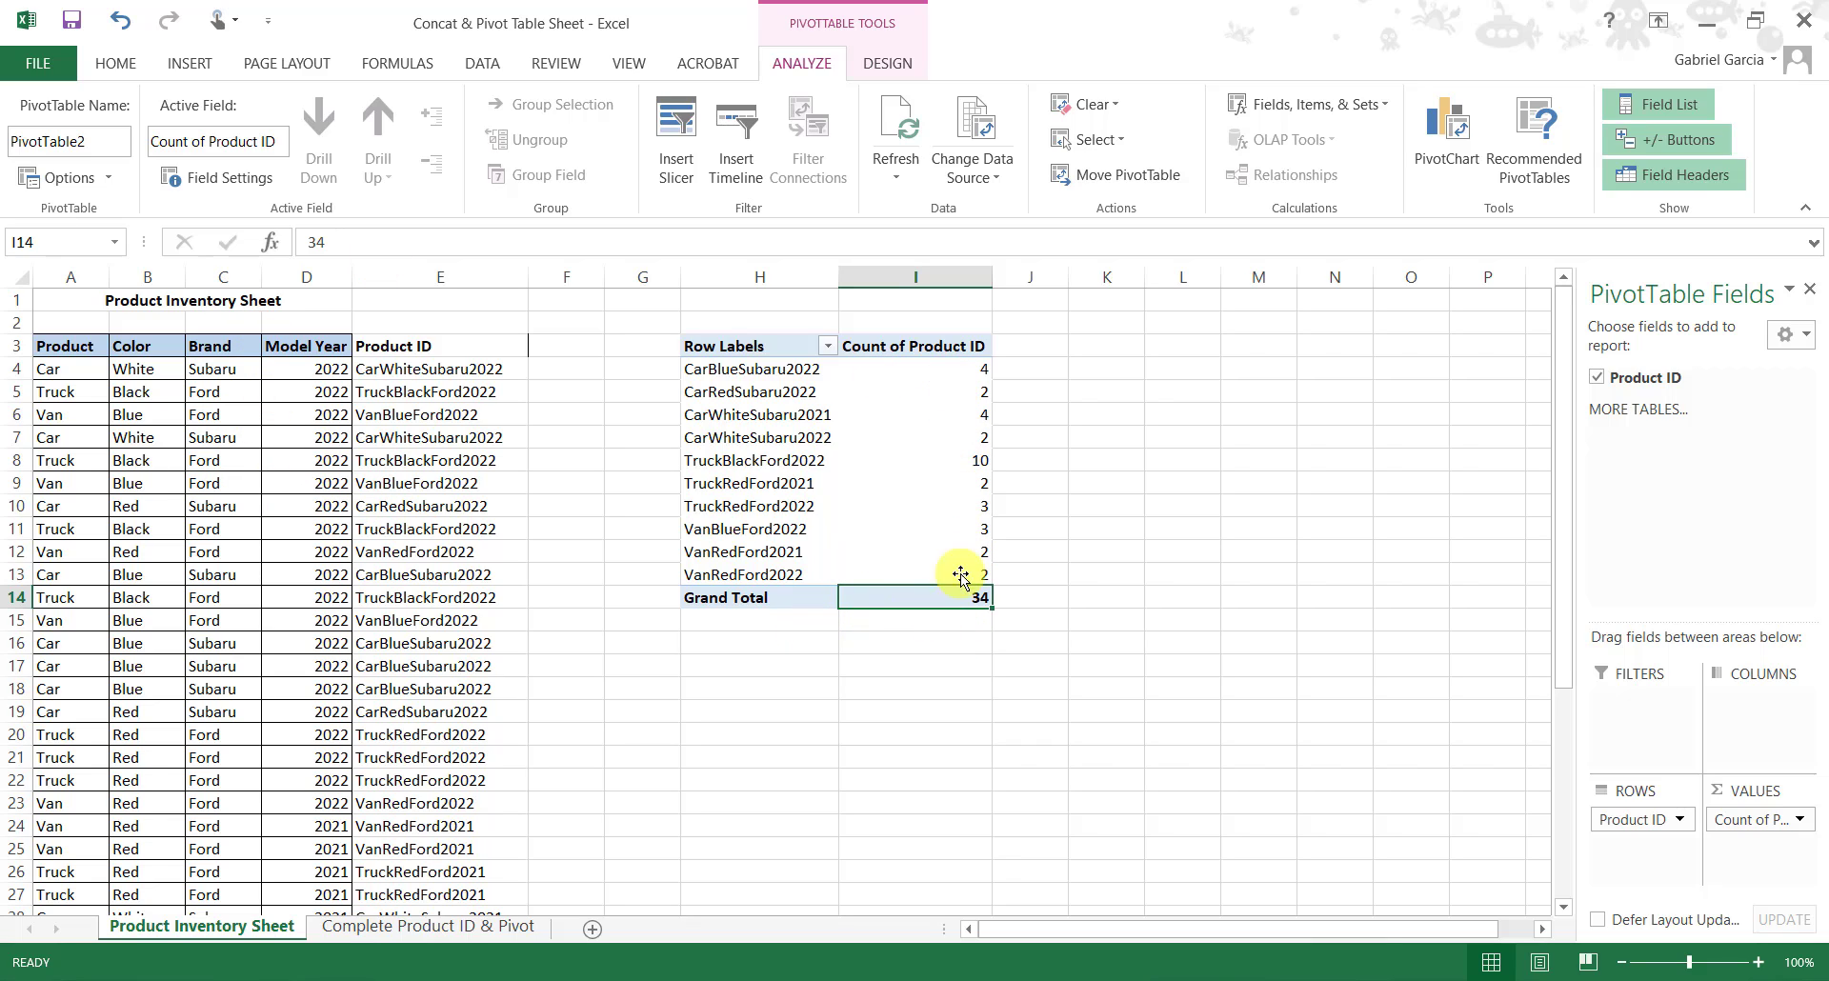
{"action": "left_click", "coordinate": [747, 369]}
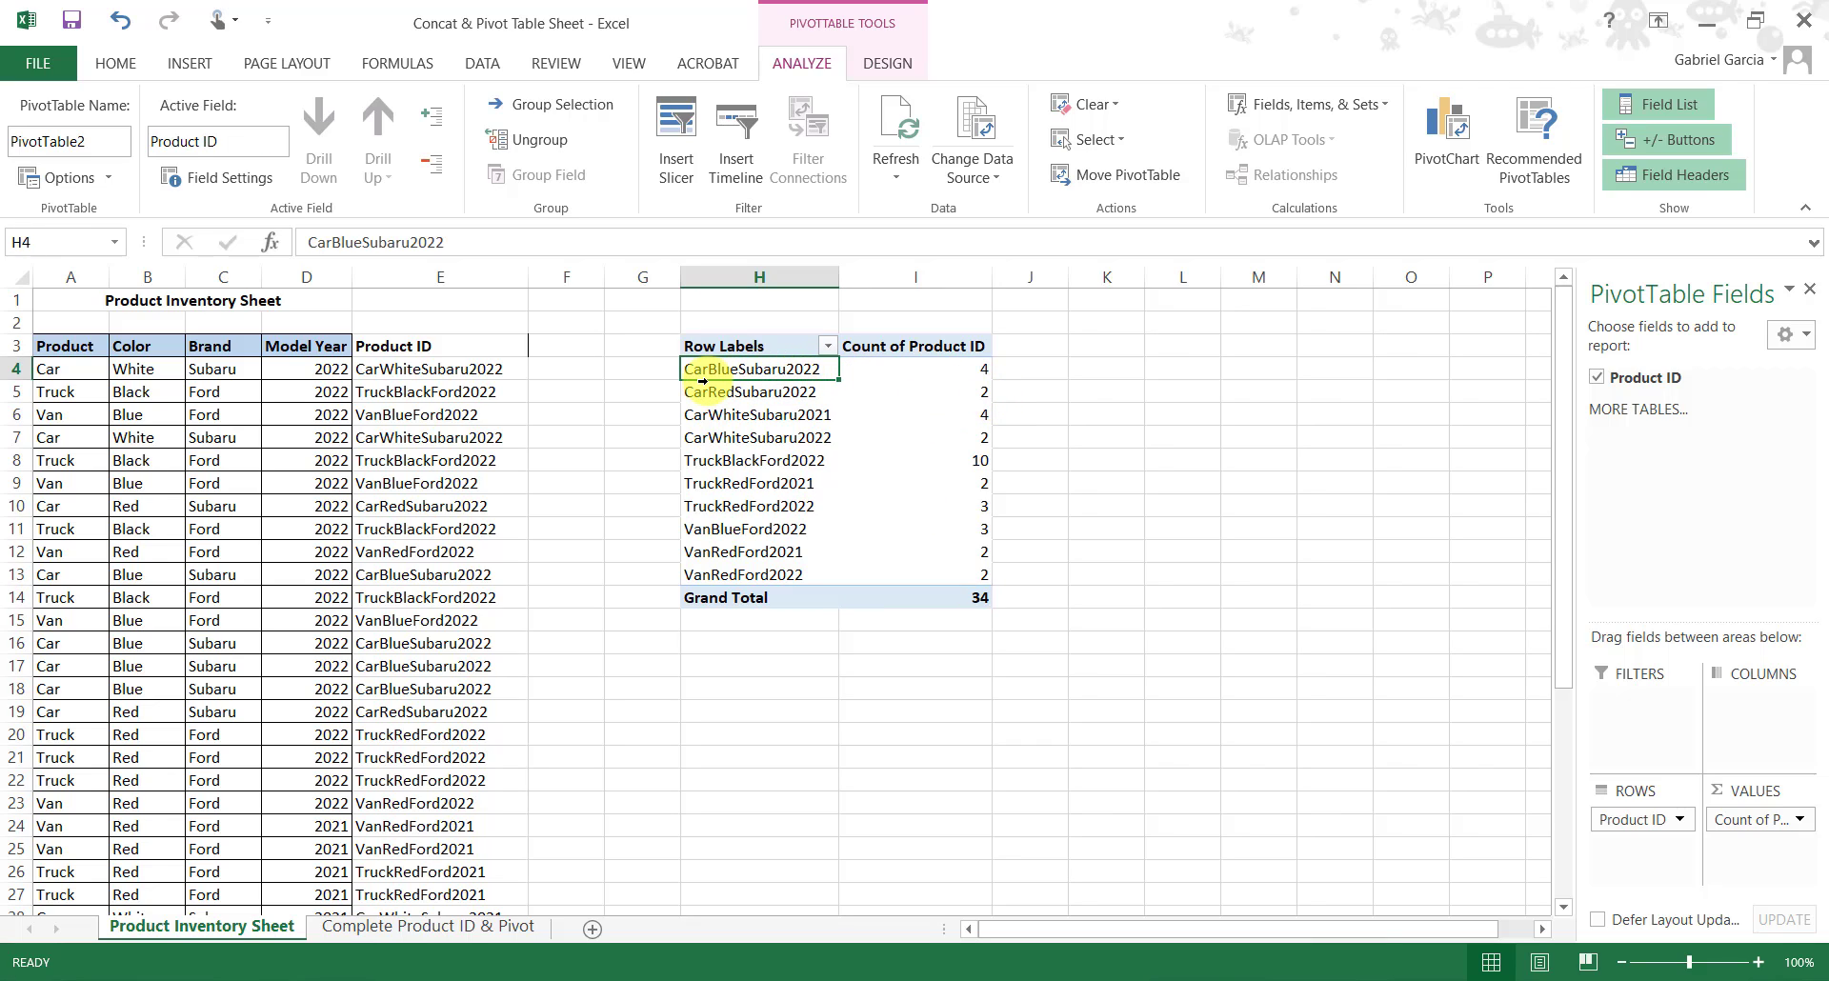
{"action": "left_click", "coordinate": [958, 377]}
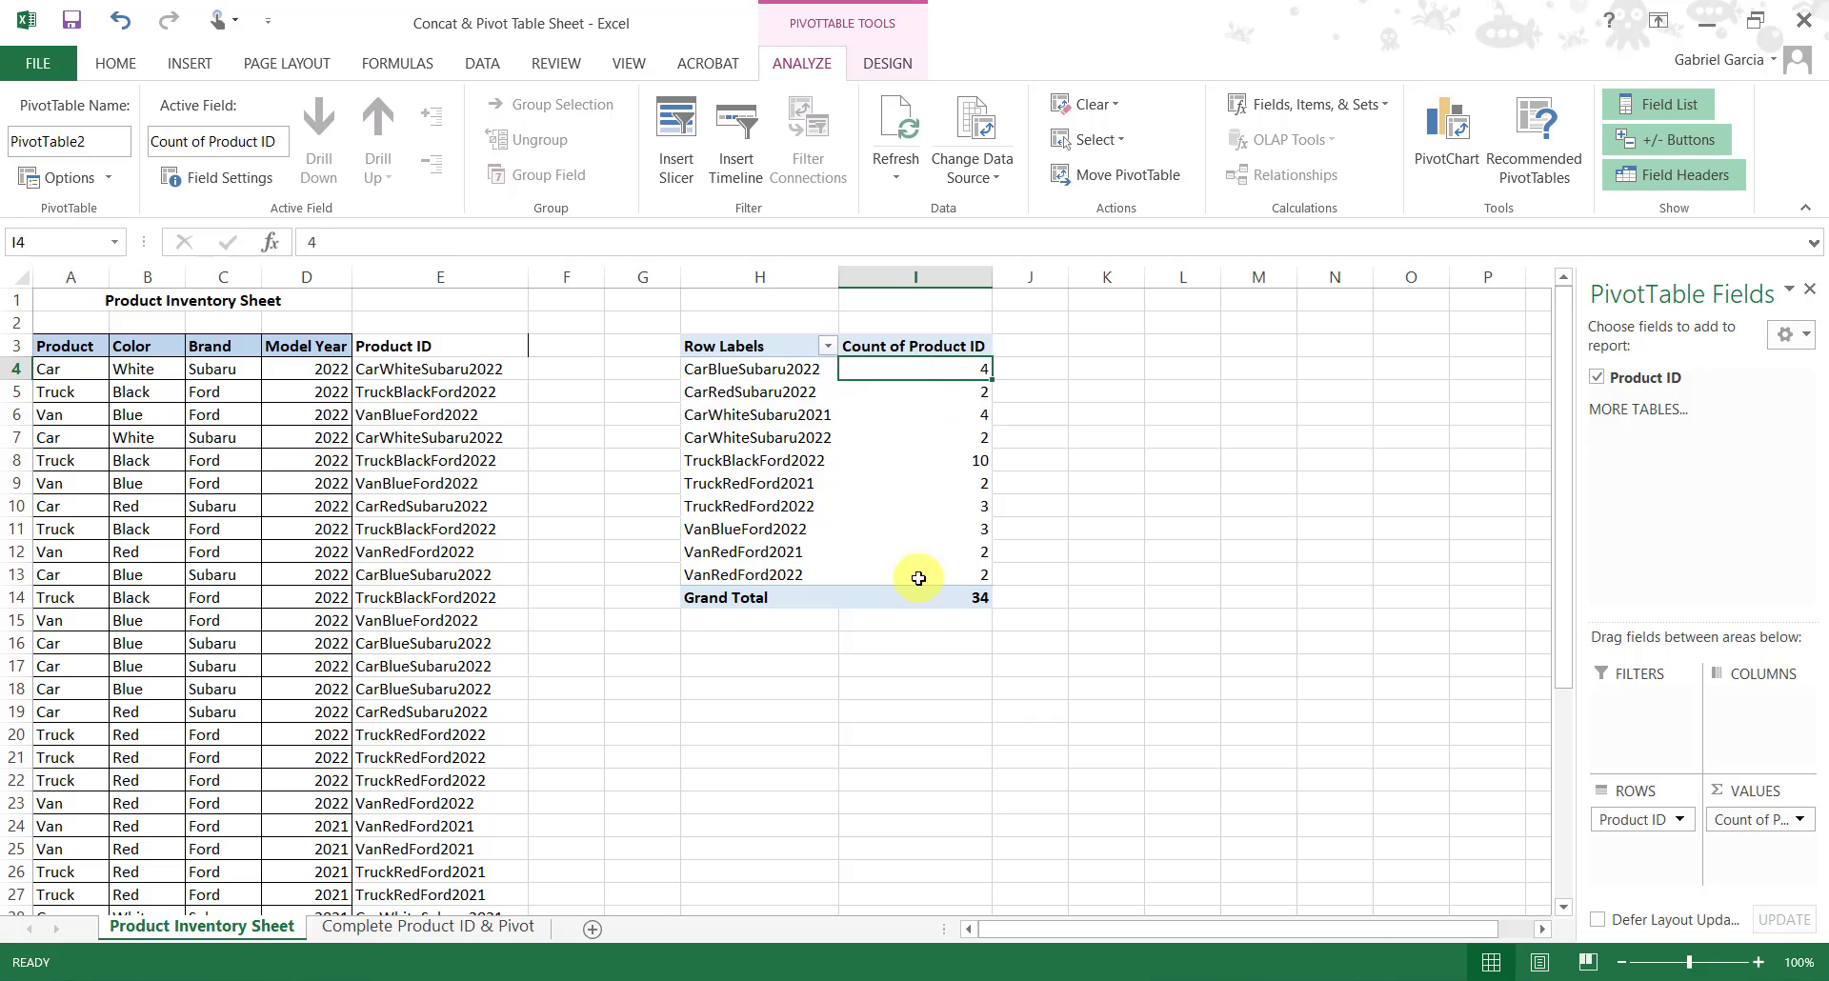
{"action": "left_click", "coordinate": [755, 415]}
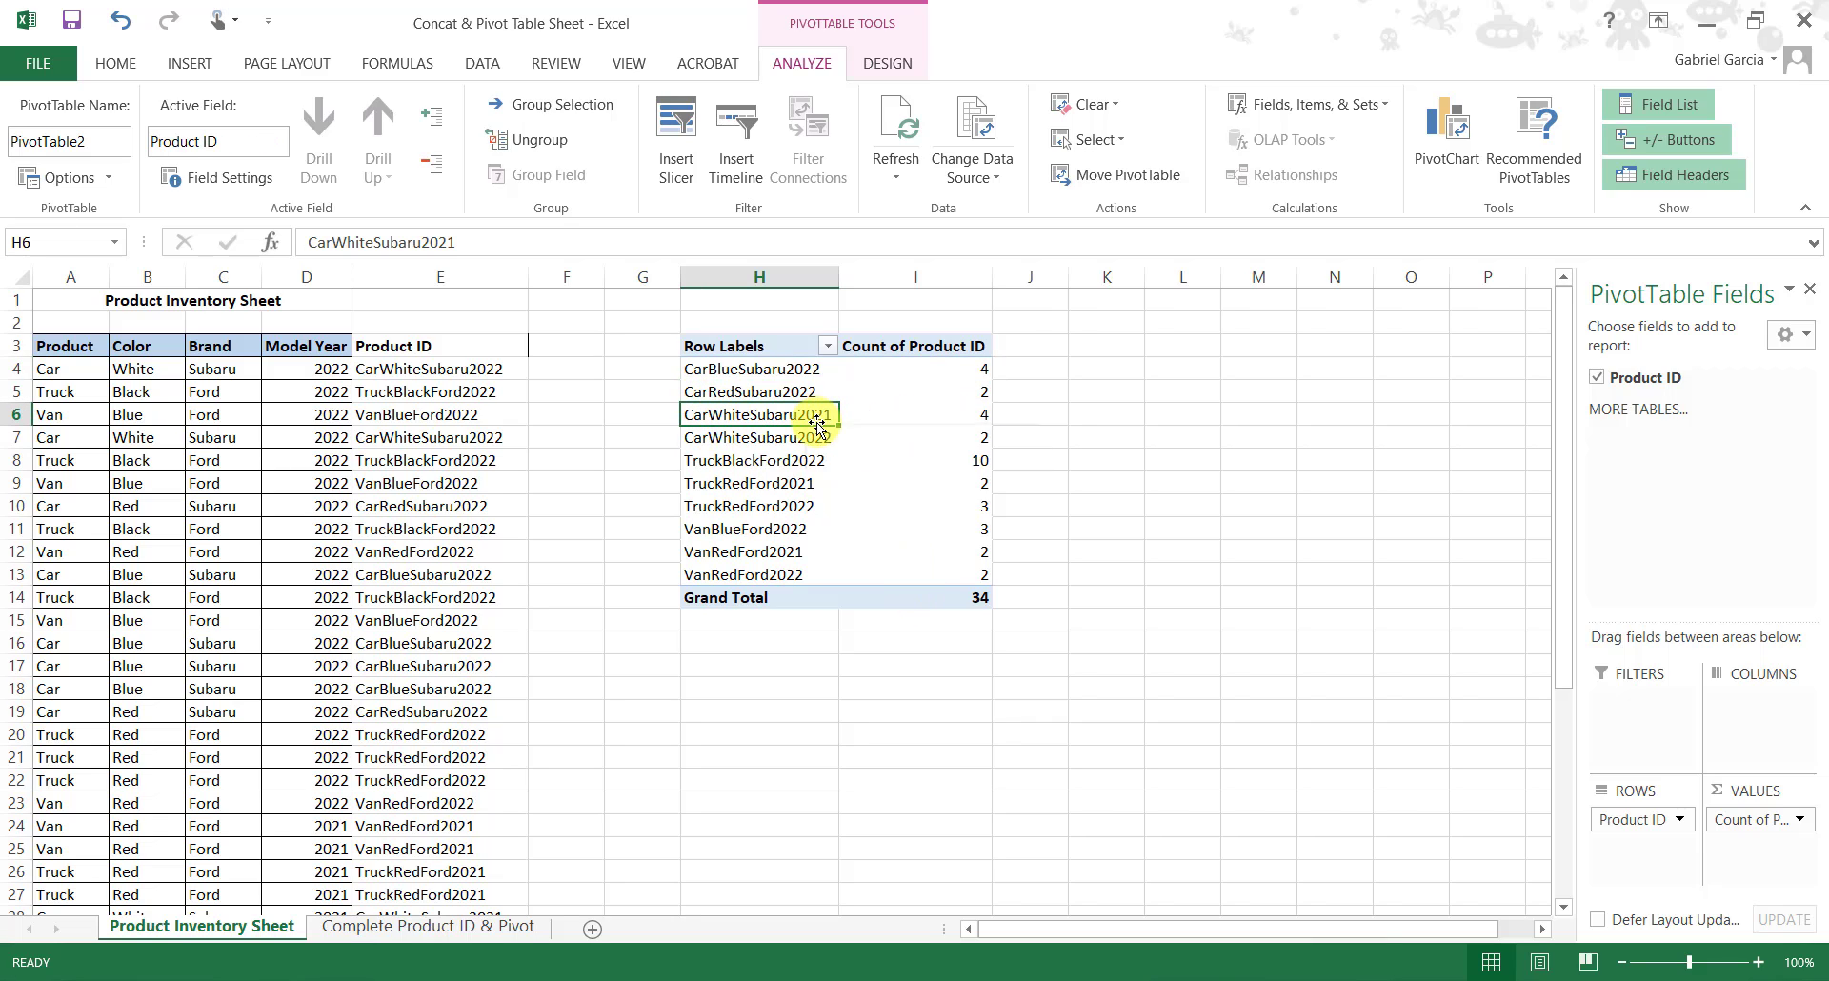
{"action": "left_click", "coordinate": [930, 415]}
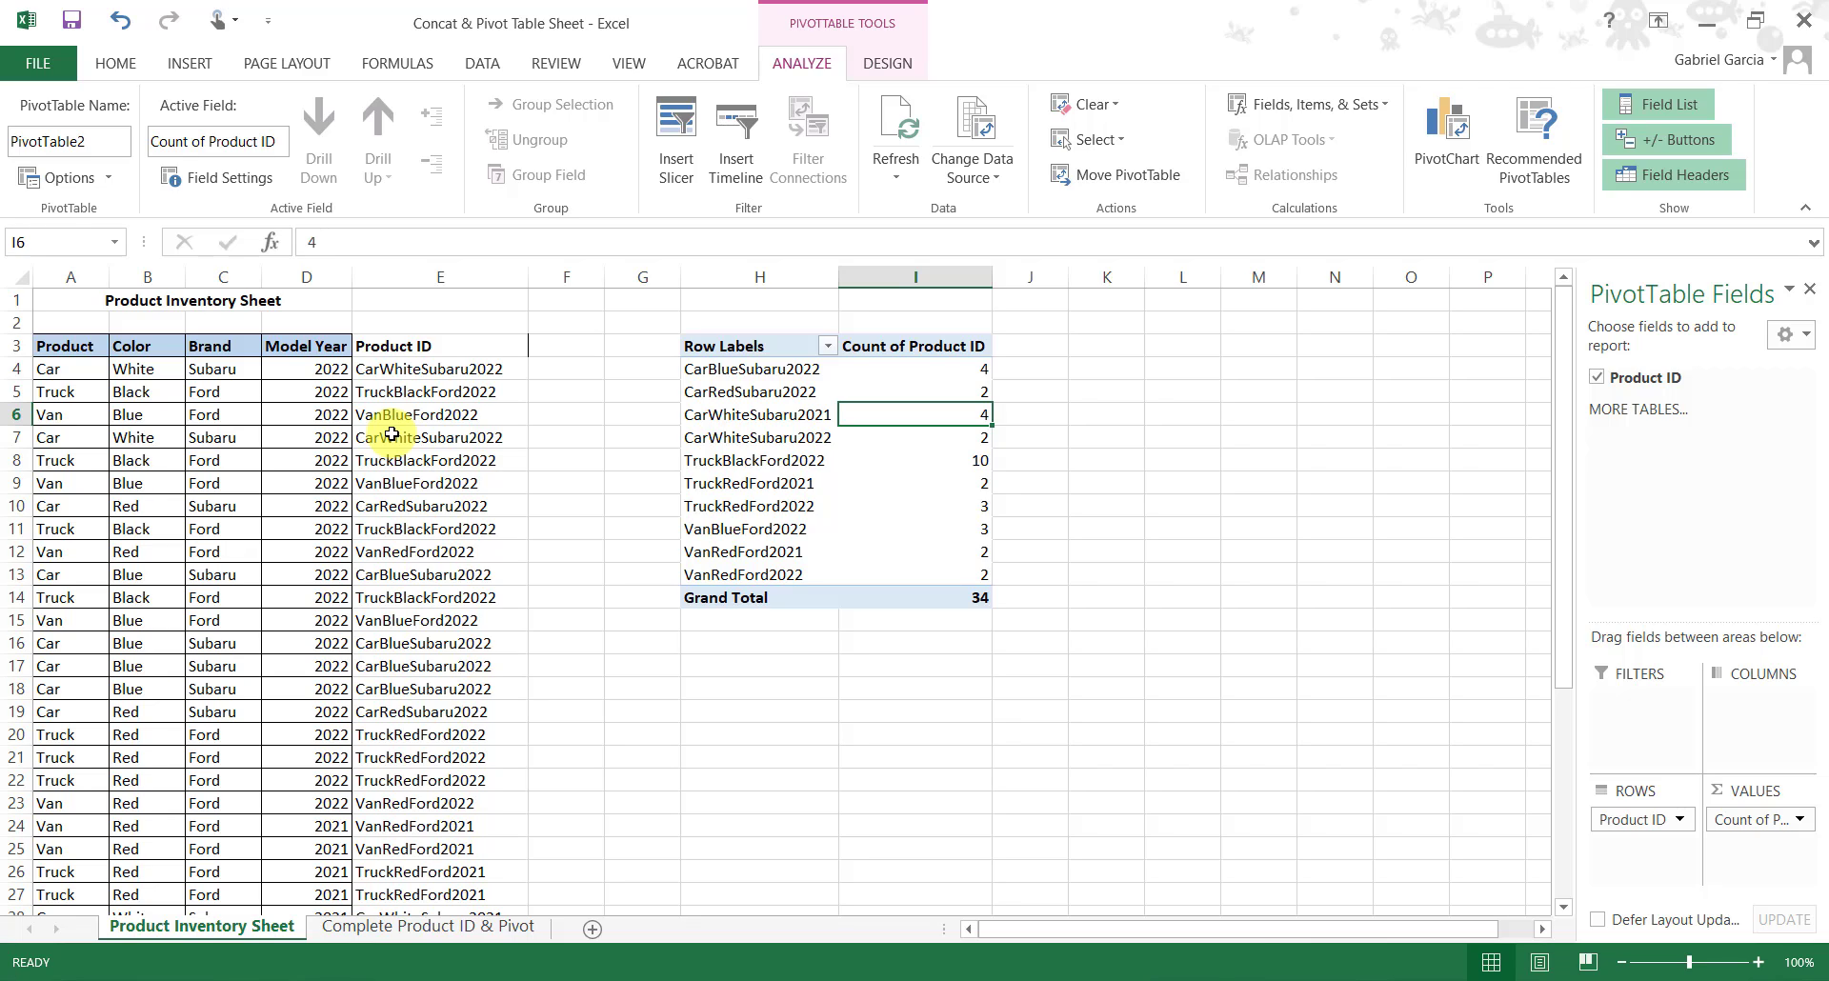
- Review how the Product ID in E4 combines source cells A4:D4 and feeds the PivotTable's row labels
{"action": "left_click", "coordinate": [505, 374]}
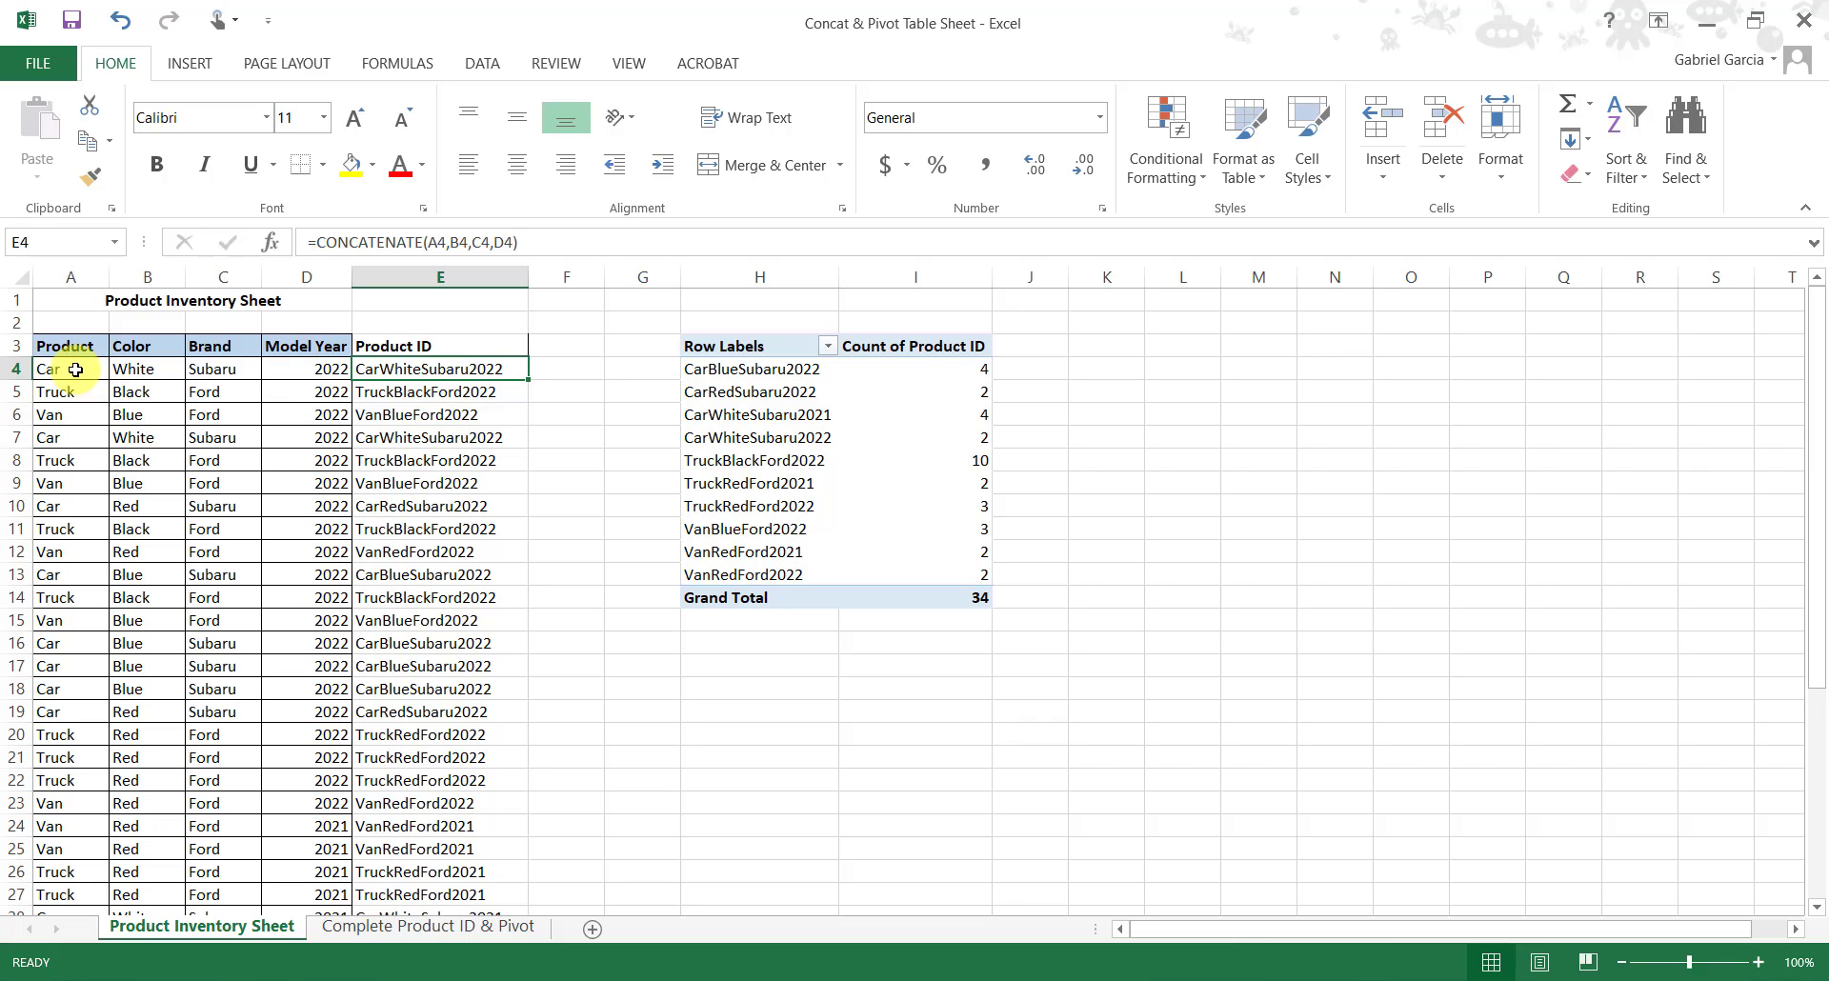
{"action": "left_click_drag", "start_coordinate": [75, 369], "coordinate": [316, 366]}
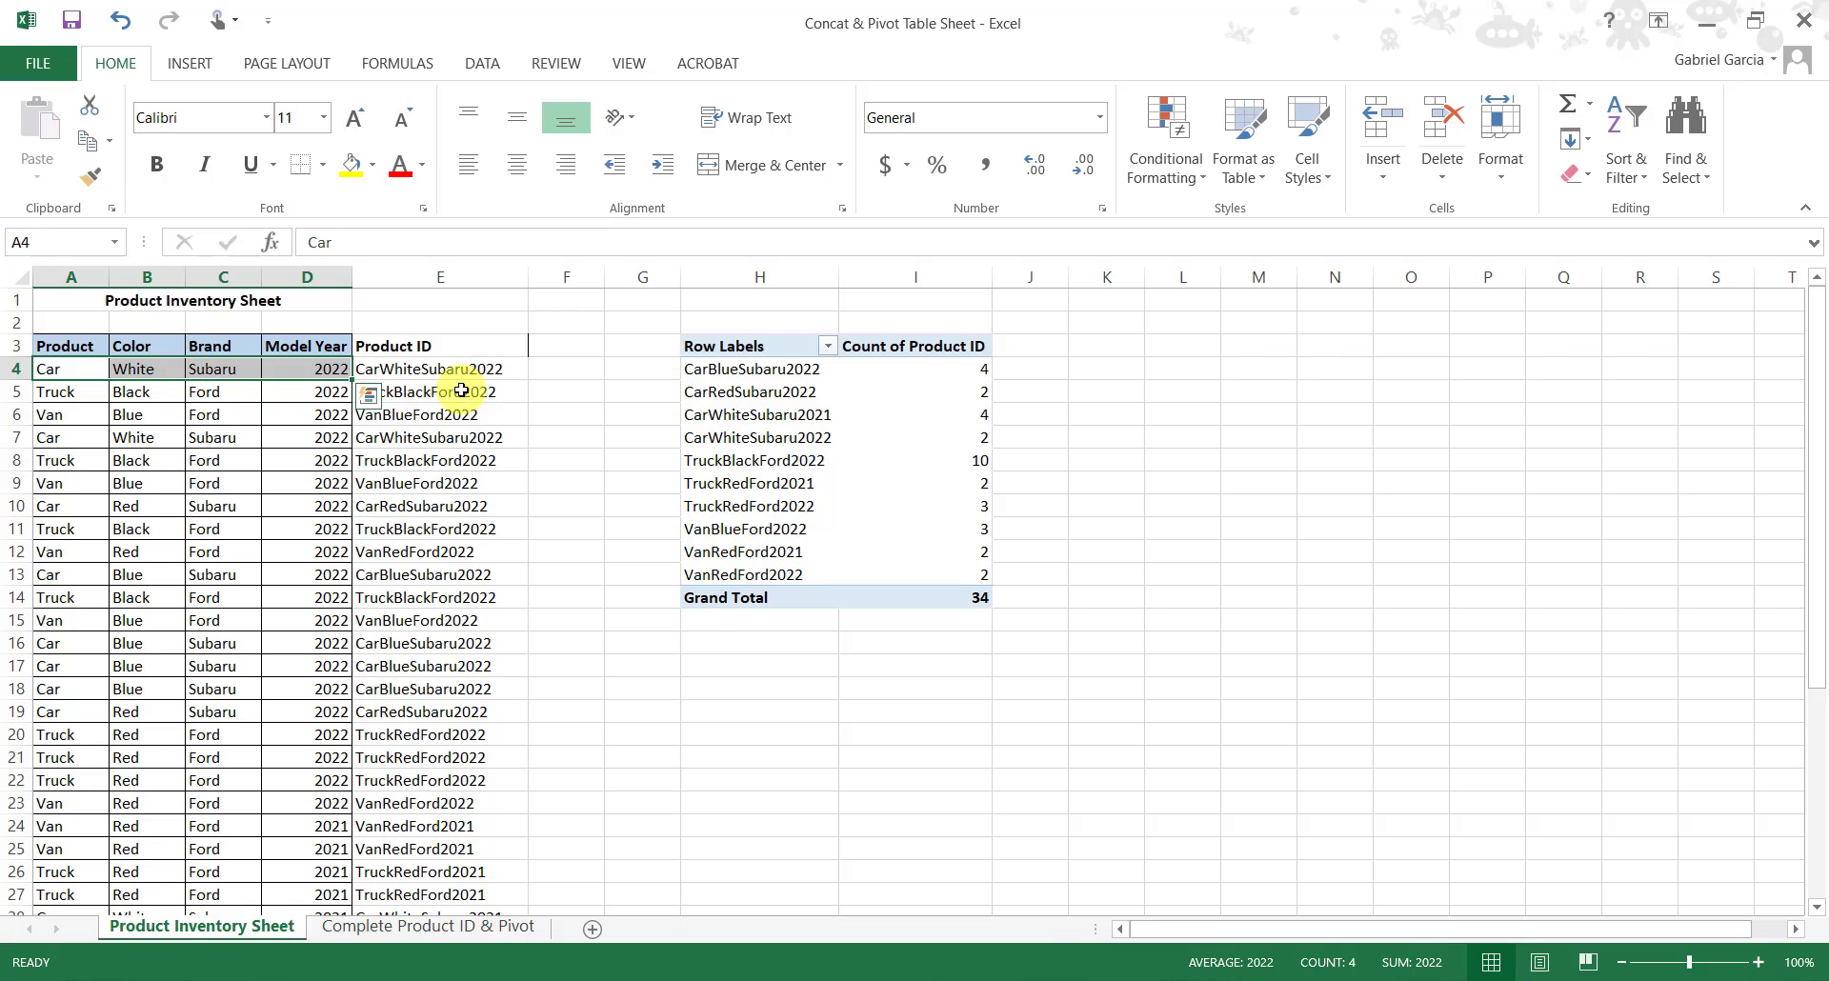
{"action": "left_click", "coordinate": [488, 369]}
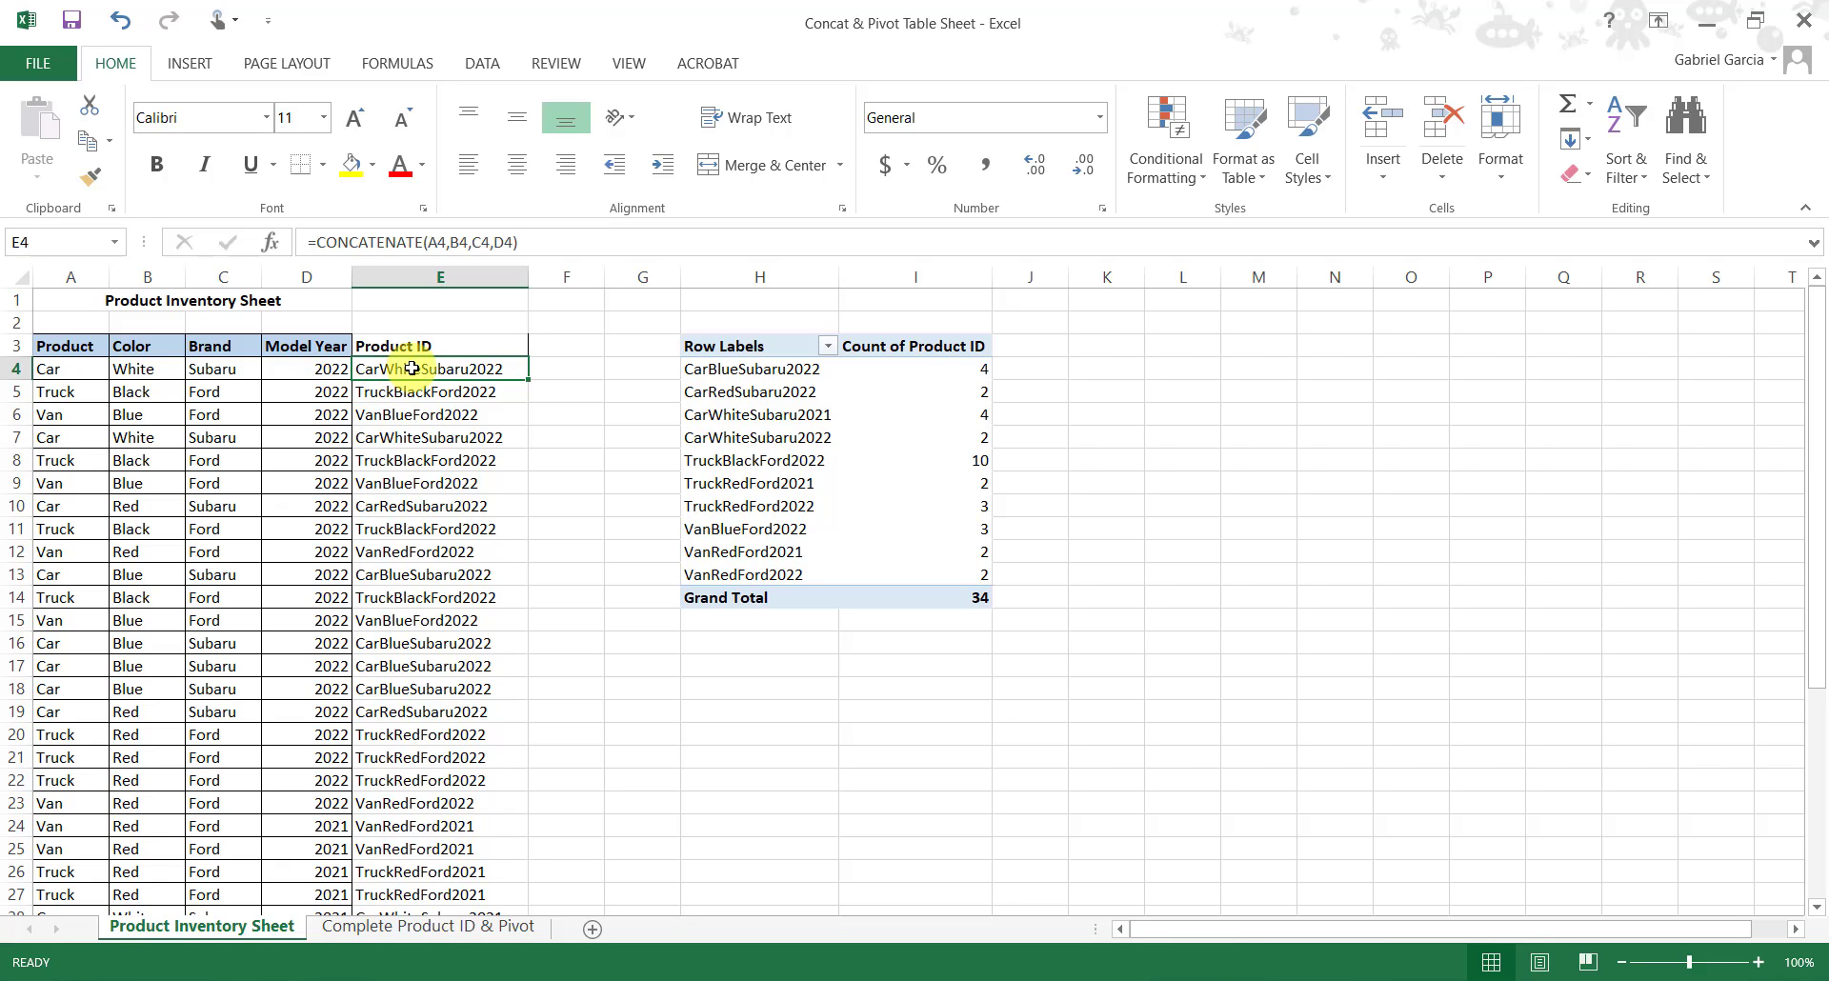
{"action": "left_click", "coordinate": [717, 352]}
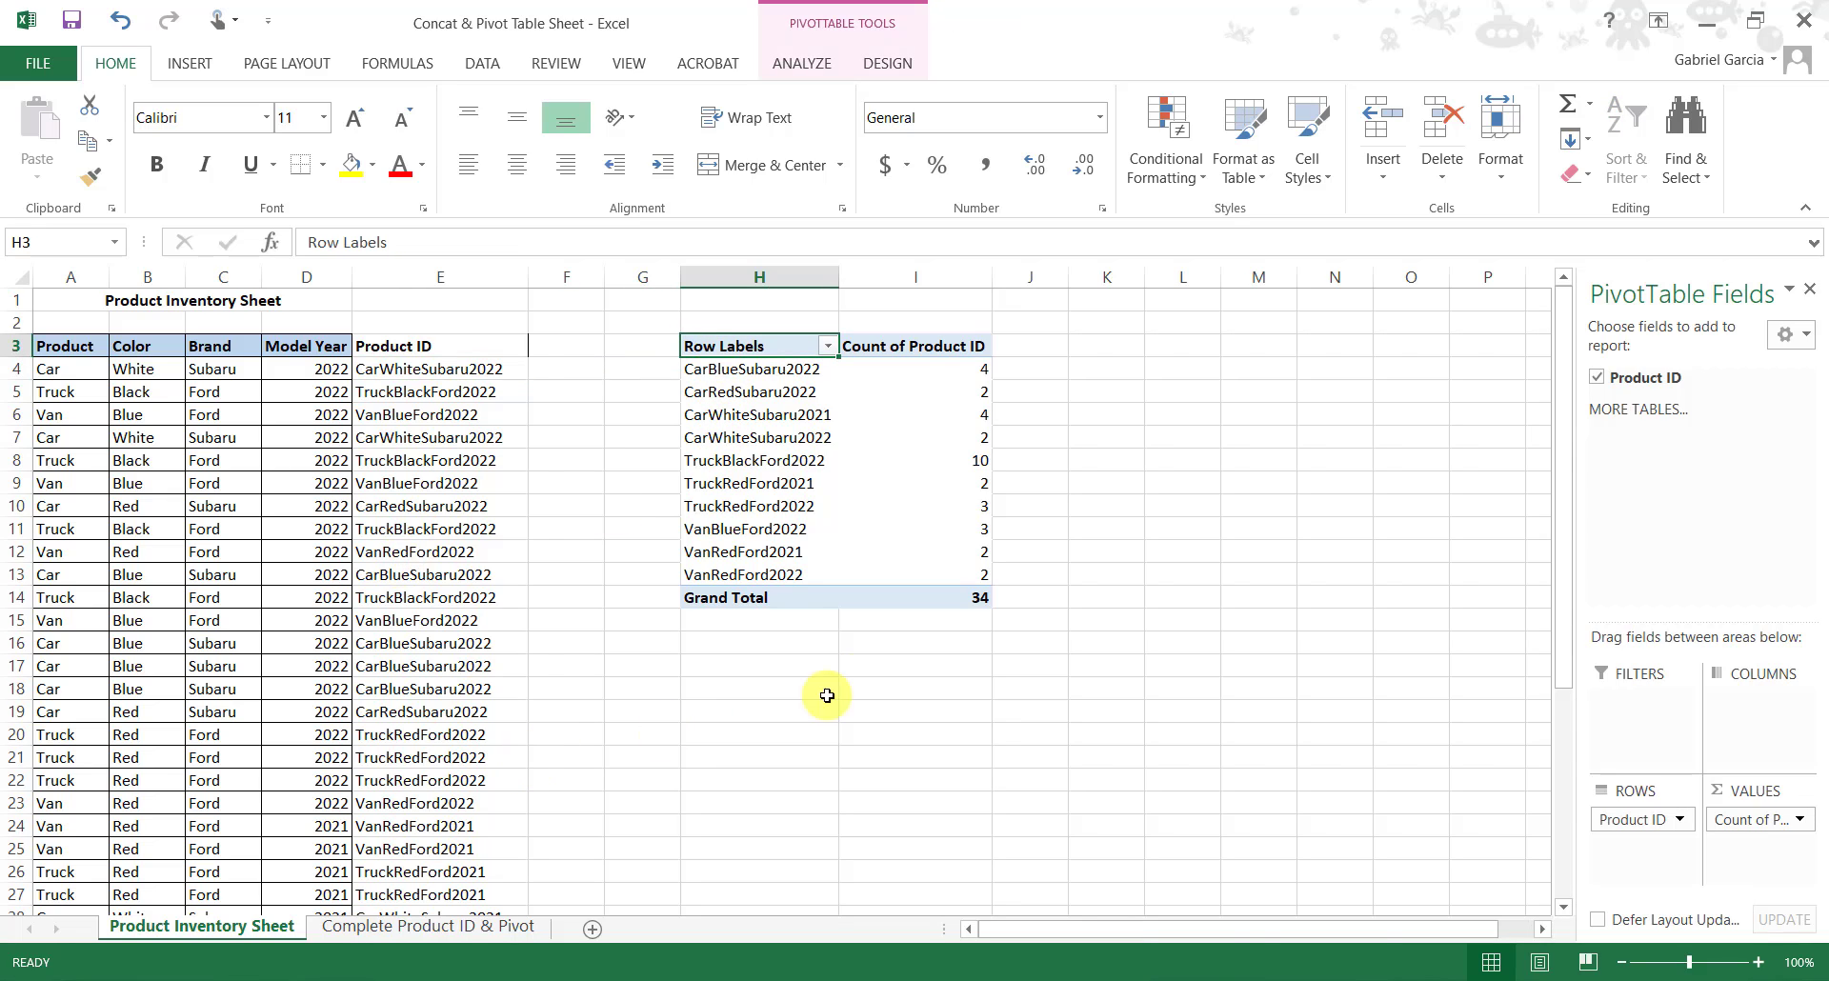